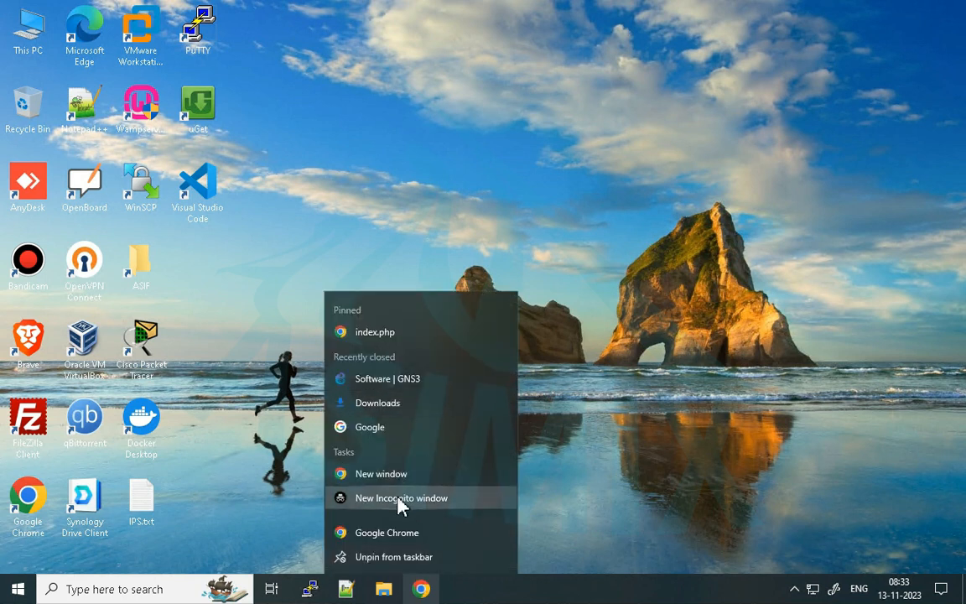
- Open a new incognito browser window and load the Google home page
left_click(401, 499)
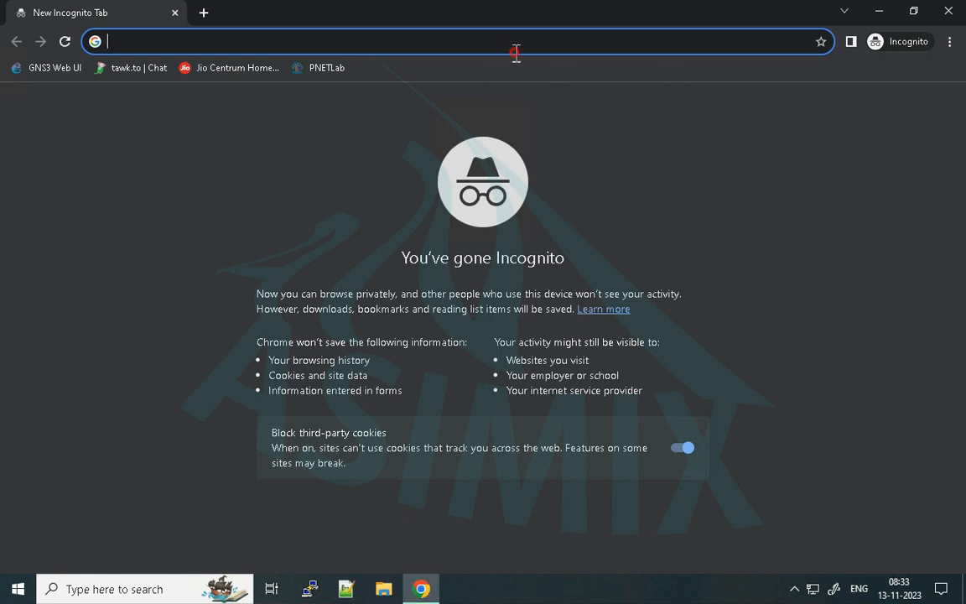
type("goo")
key("Return")
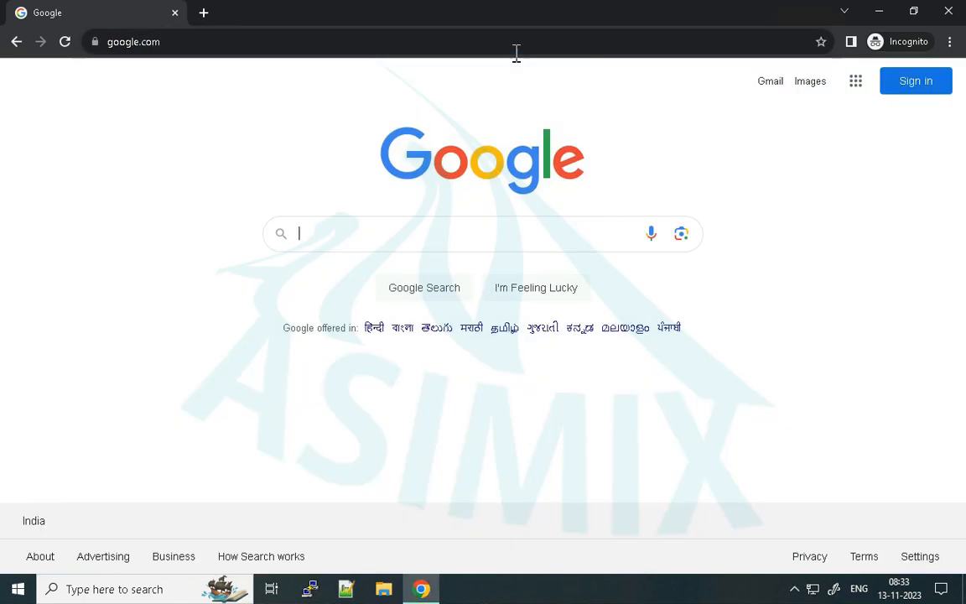
- Search Google for gns3
left_click(759, 220)
left_click(450, 242)
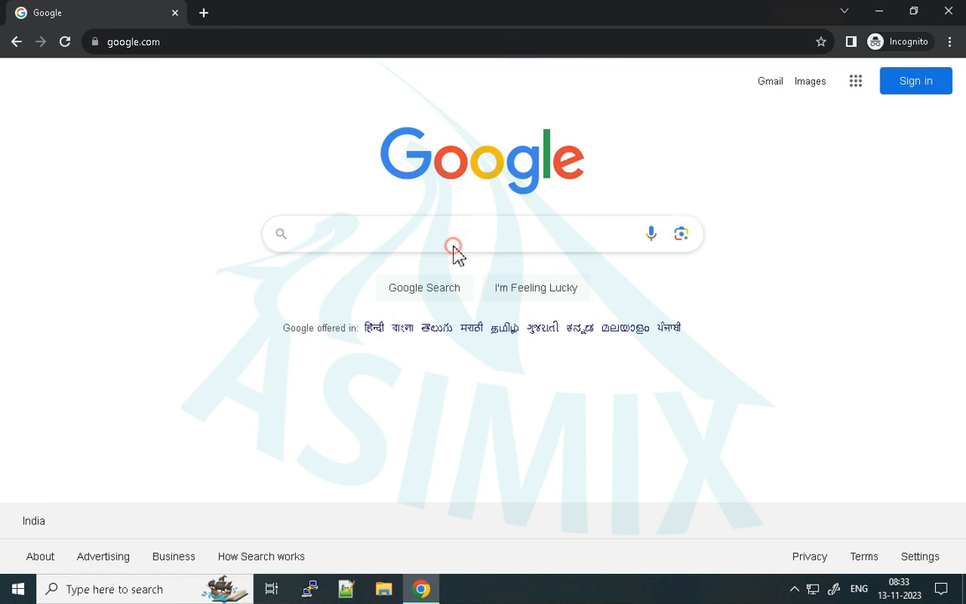
type("gns3")
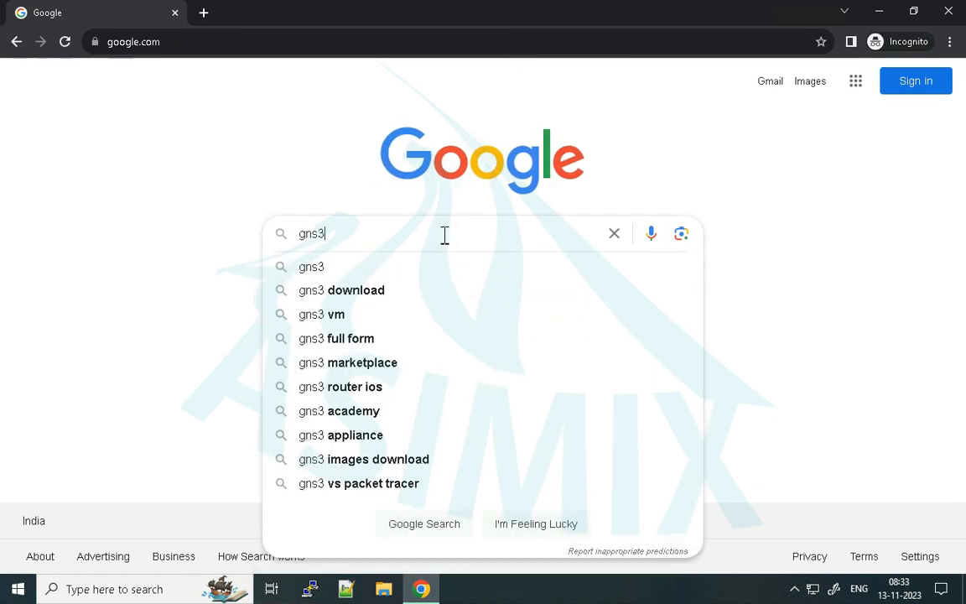
key("Return")
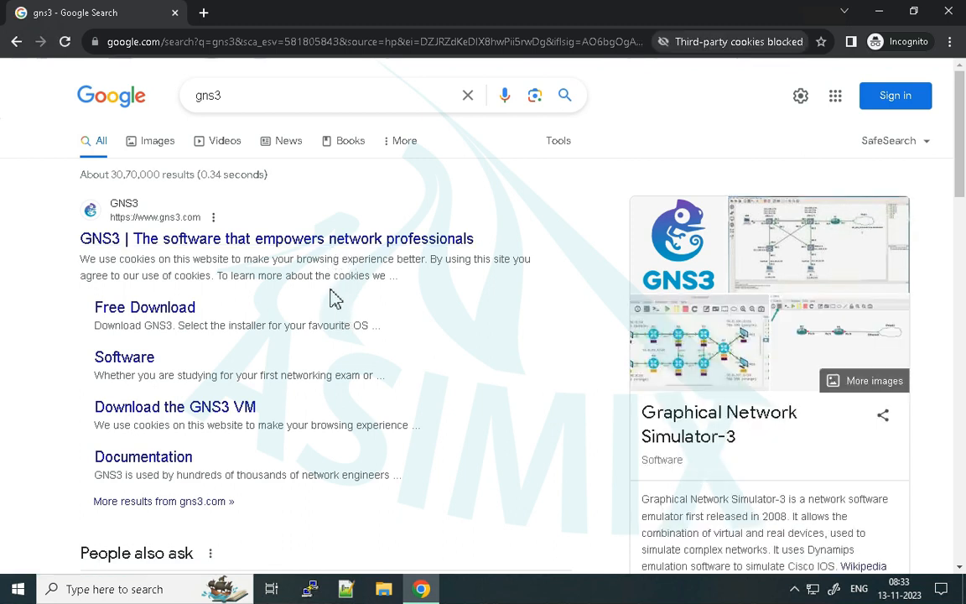
- Open the official GNS3 website from the search results
scroll(337, 306, "down", 1)
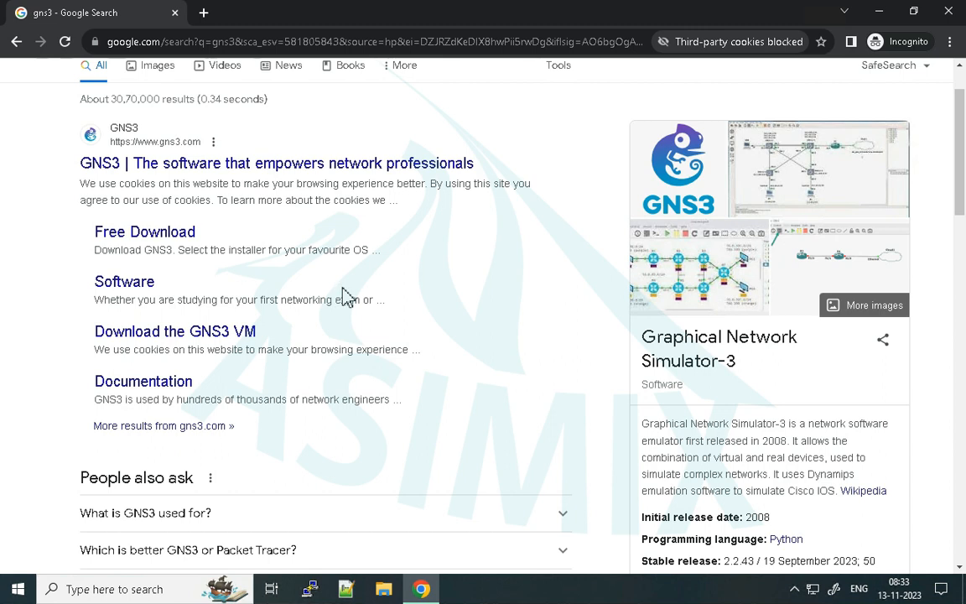
scroll(344, 302, "up", 1)
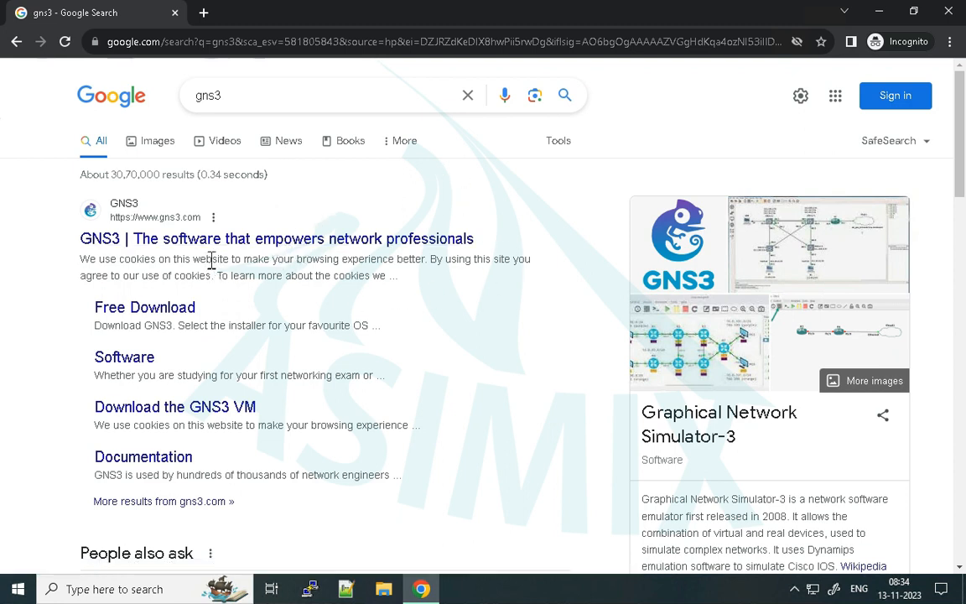
left_click(286, 245)
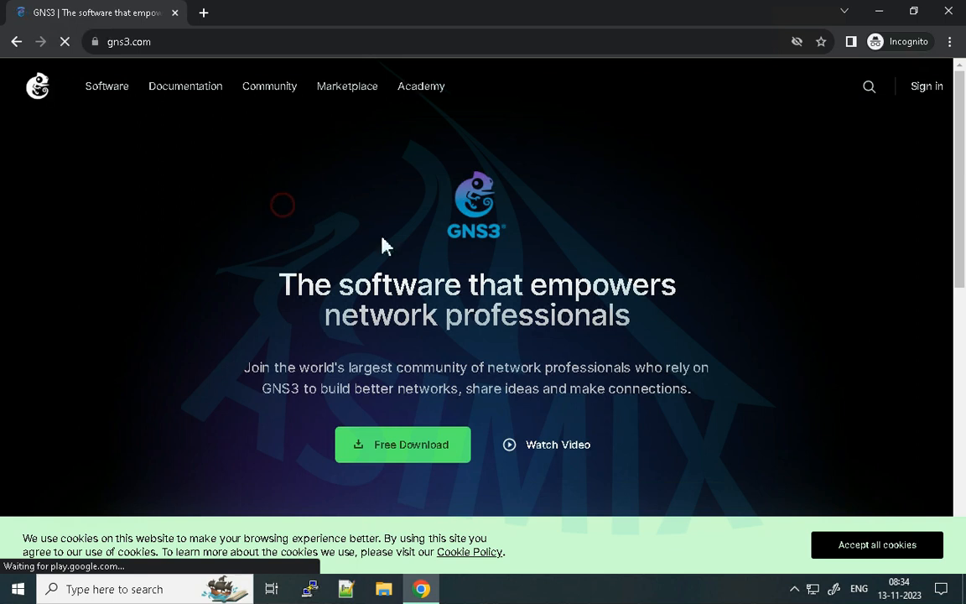
scroll(366, 259, "down", 5)
scroll(435, 287, "up", 5)
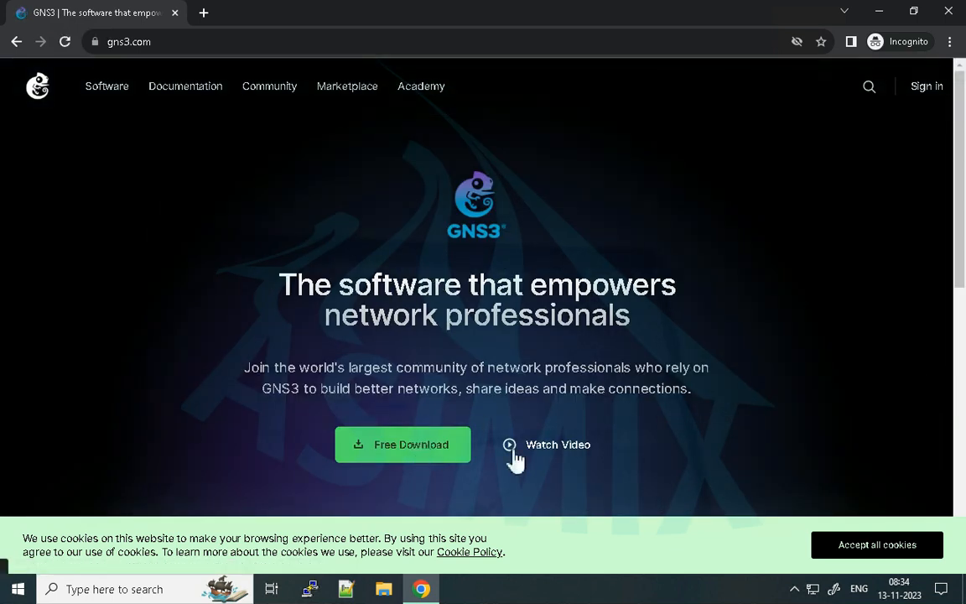
- Sign in to the GNS3 site with the account e-mail and password, and accept all cookies
left_click(929, 90)
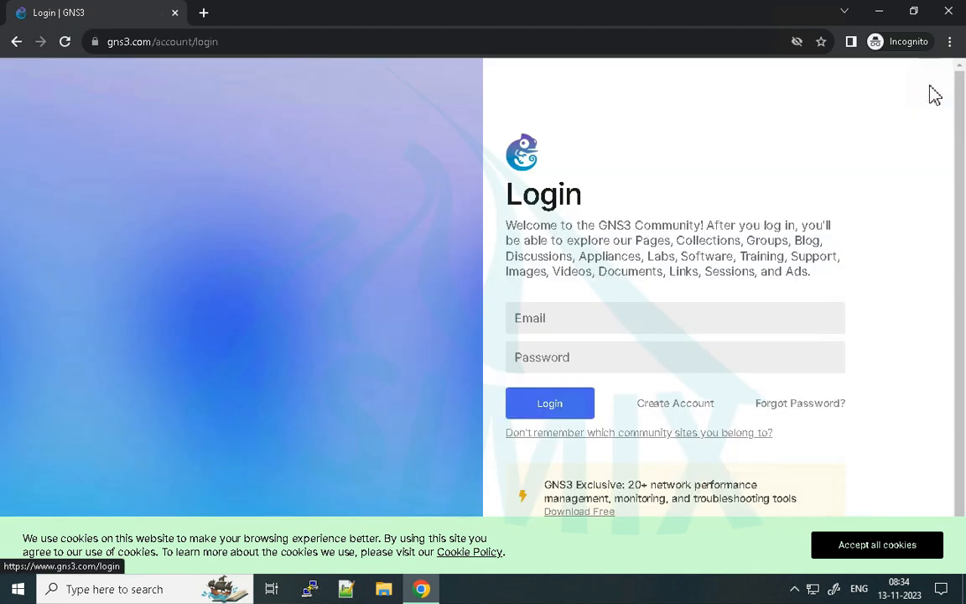
left_click(565, 327)
left_click(618, 366)
left_click(537, 357)
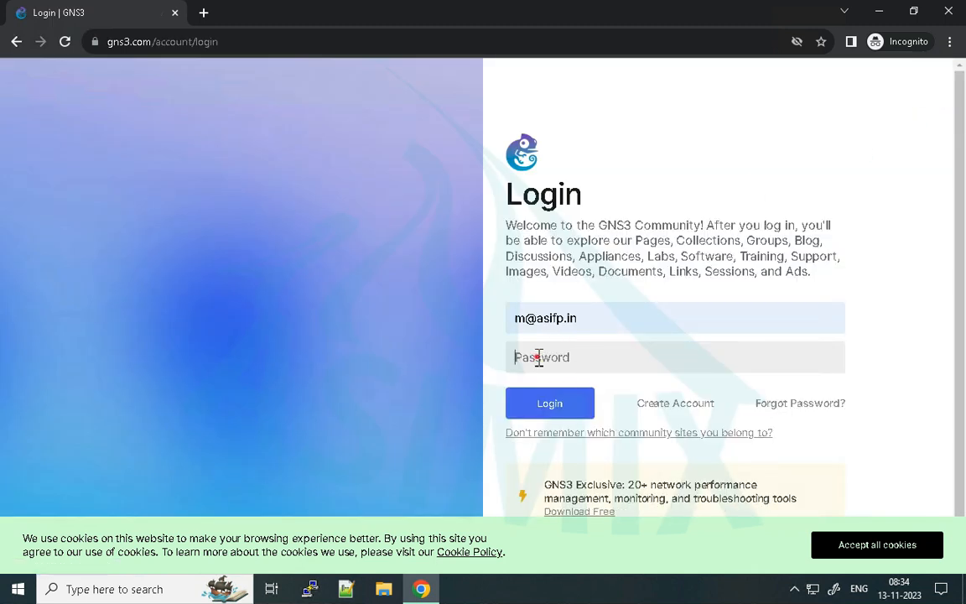
type("***")
left_click(582, 410)
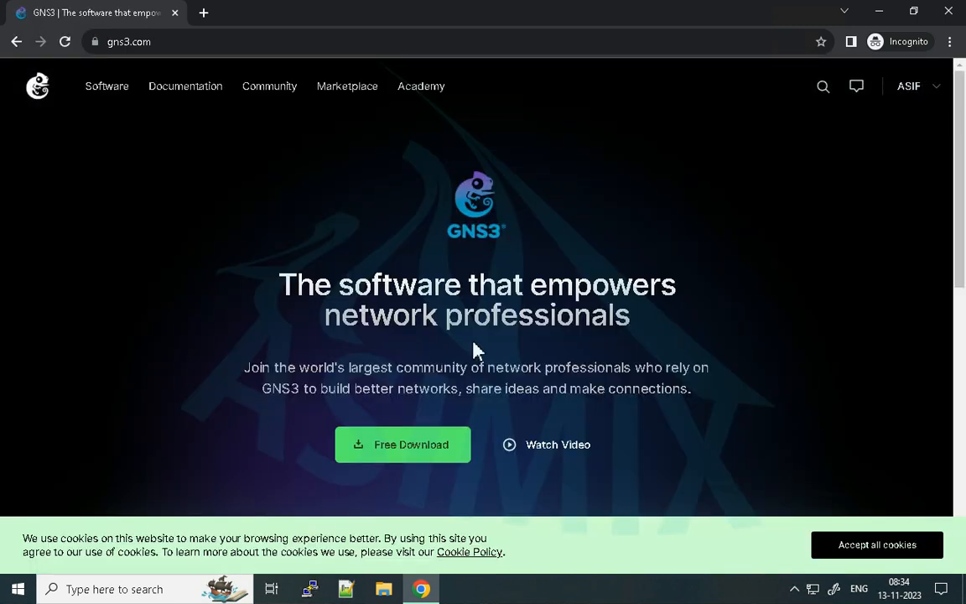
left_click(841, 547)
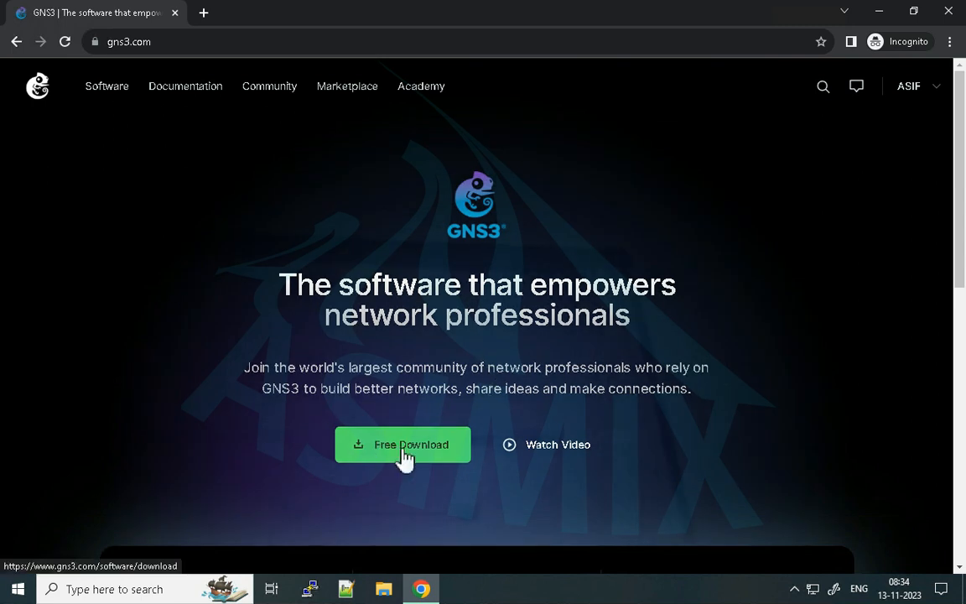
- Open the free download page listing the GNS3 installers for each operating system
left_click(405, 453)
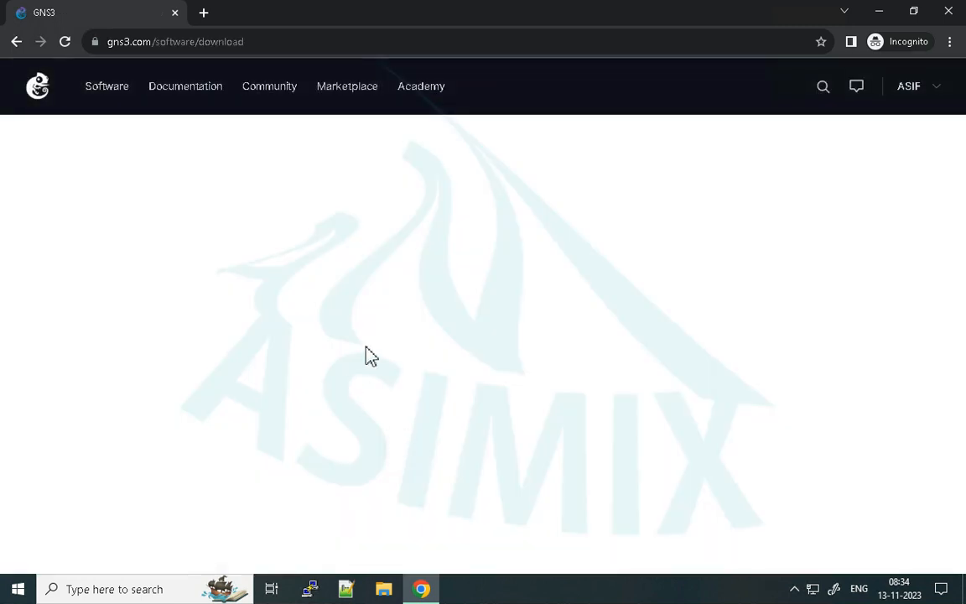
scroll(434, 375, "down", 2)
scroll(470, 364, "up", 2)
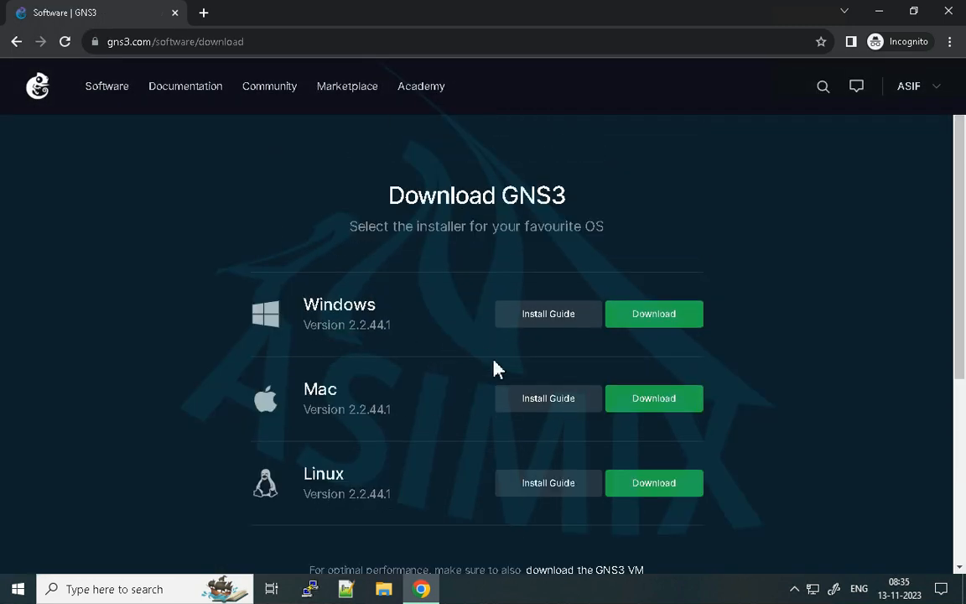
scroll(407, 461, "down", 1)
scroll(469, 420, "up", 1)
- Download the Windows version of GNS3 and save GNS3-2.2.44.1-all-in-one-regular.exe in the Desktop folder
left_click(651, 327)
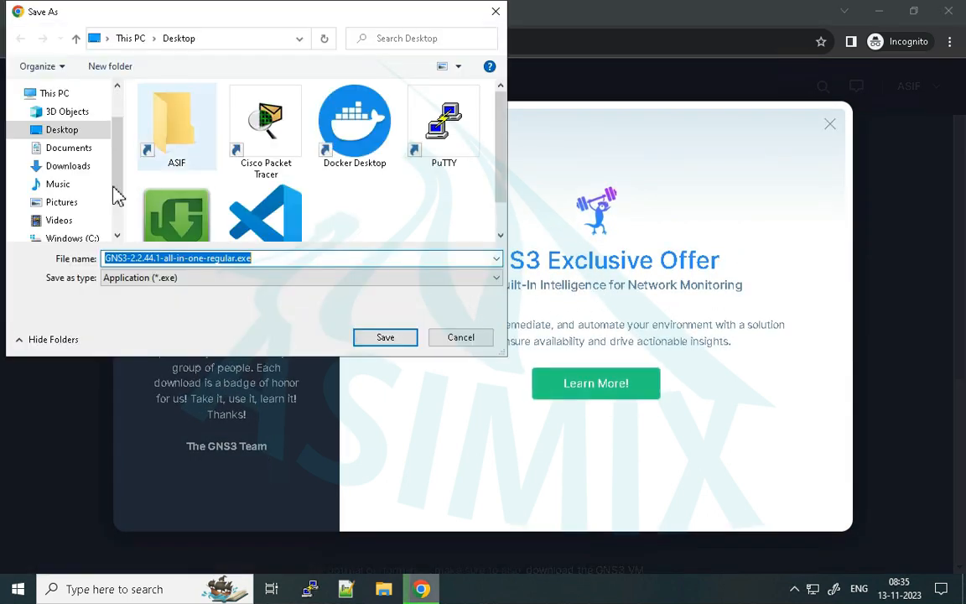
scroll(339, 209, "down", 1)
left_click(61, 130)
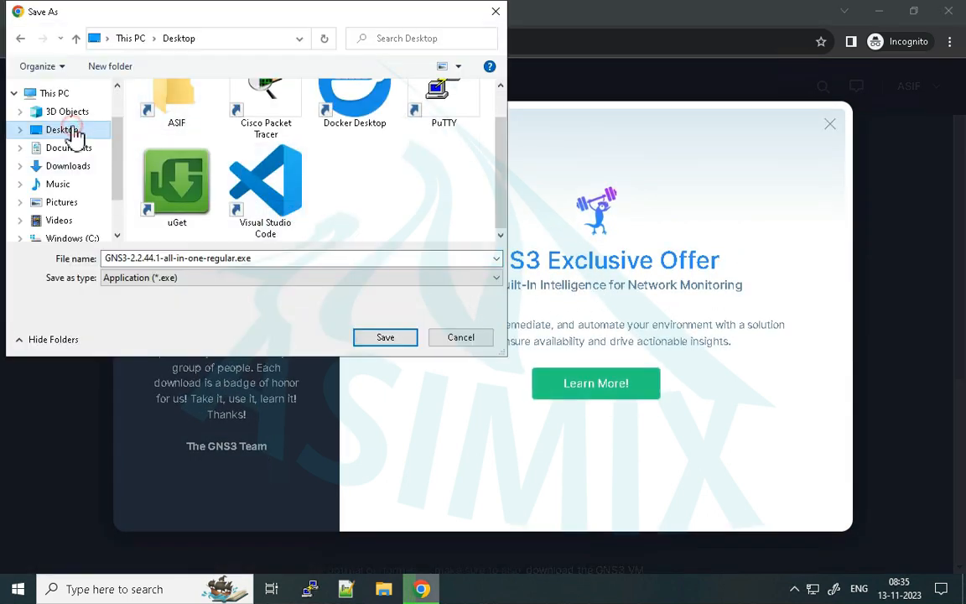
left_click(382, 339)
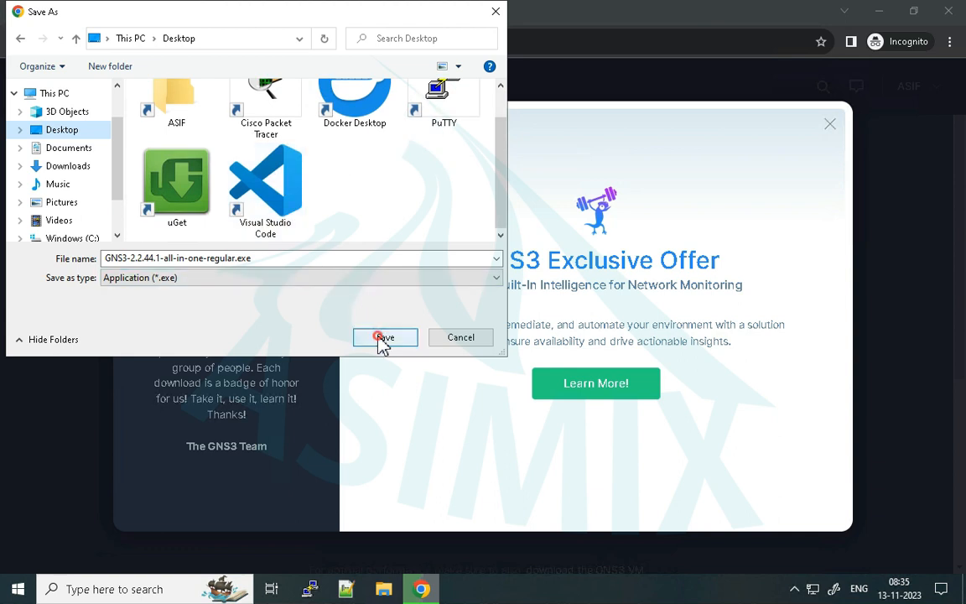
- Open the full download history and show the downloaded GNS3 installer in its folder
left_click(827, 41)
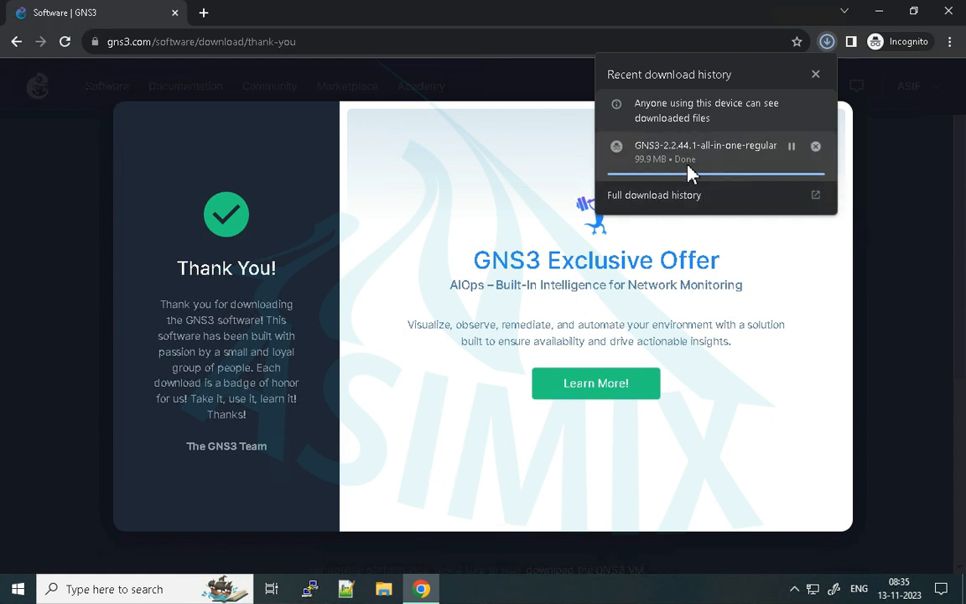
left_click(668, 201)
left_click(861, 156)
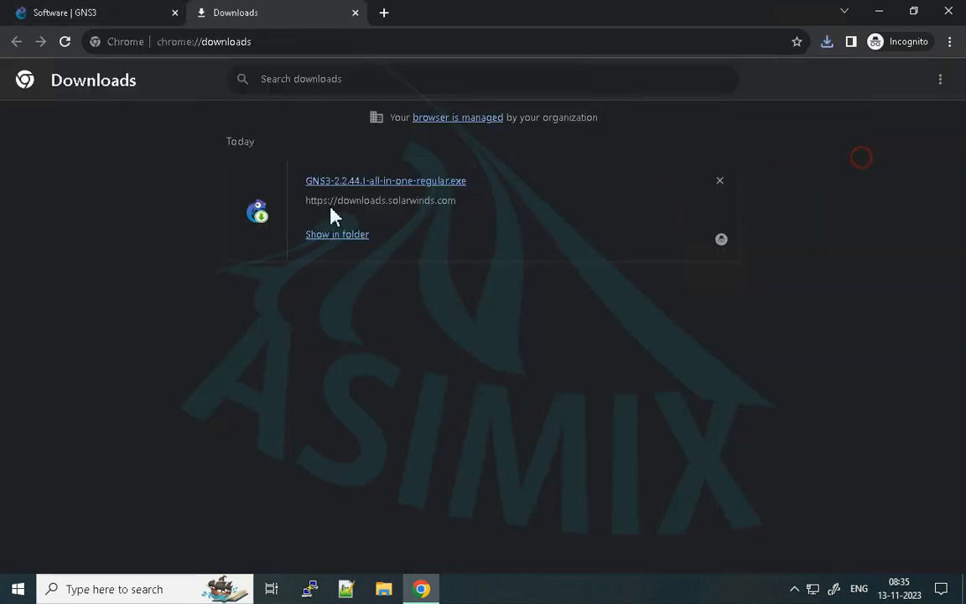
left_click(334, 237)
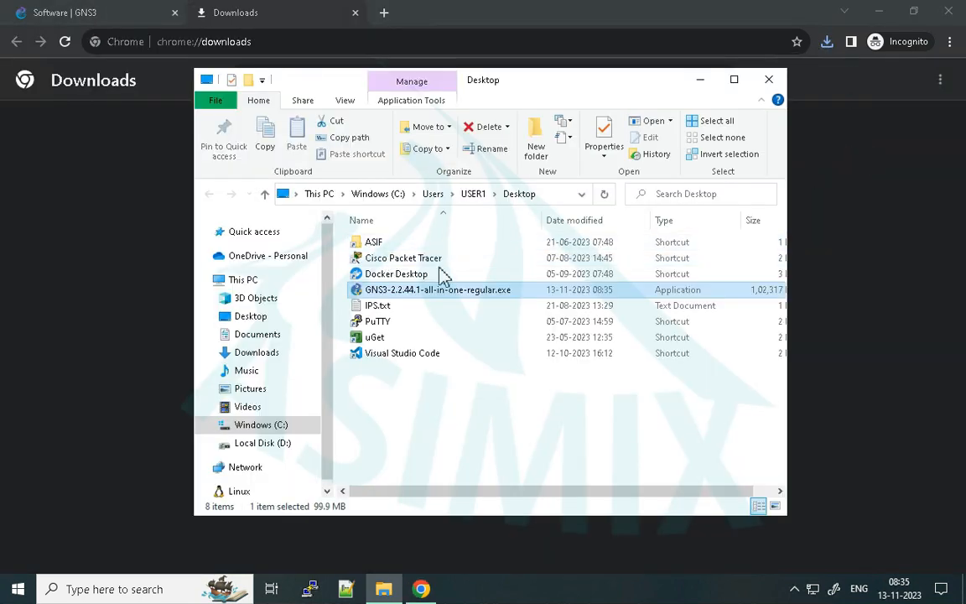
- Return to the GNS3 download page, dismissing the exclusive offer, and open the Windows install guide
left_click(81, 24)
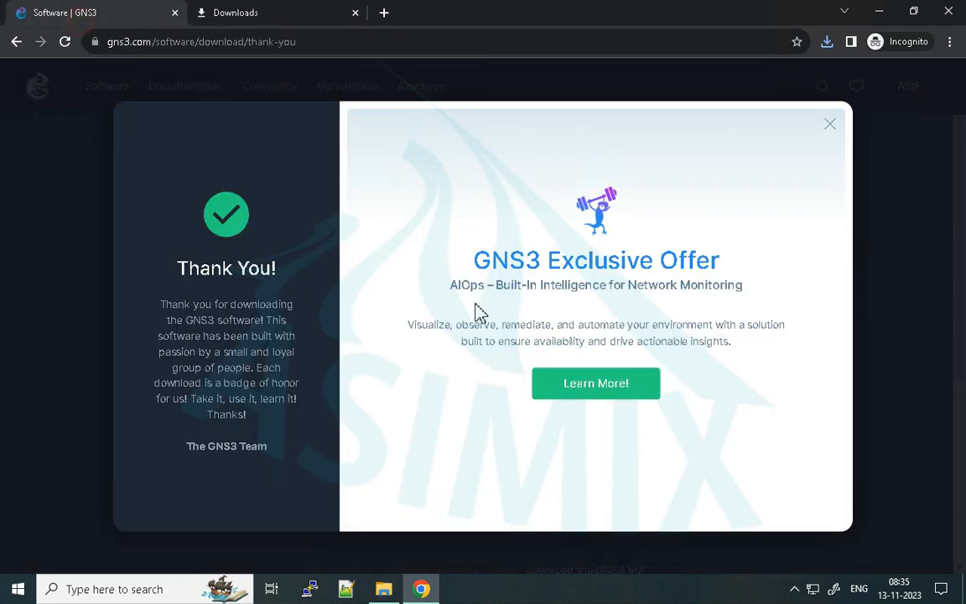
left_click(829, 126)
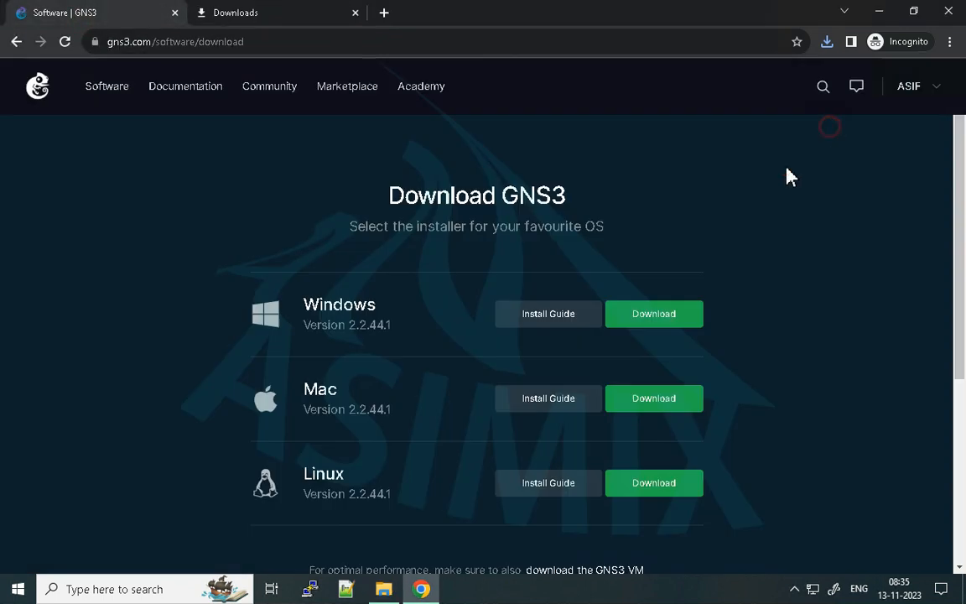
left_click(546, 315)
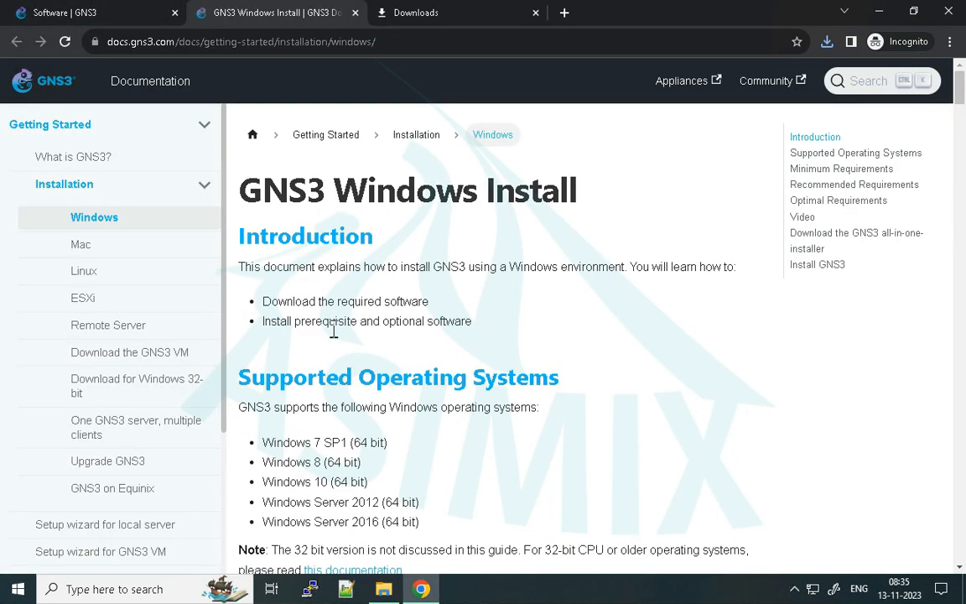
- Examine the supported Windows versions in the install guide, including whether they must be 64-bit
scroll(334, 329, "down", 2)
scroll(334, 269, "up", 1)
scroll(304, 265, "down", 1)
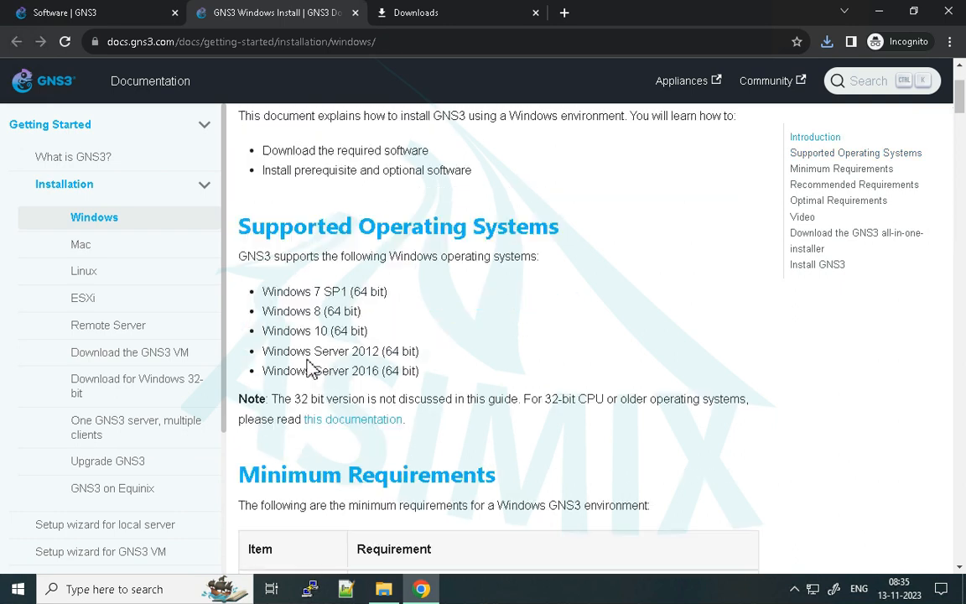
left_click_drag(265, 291, 369, 312)
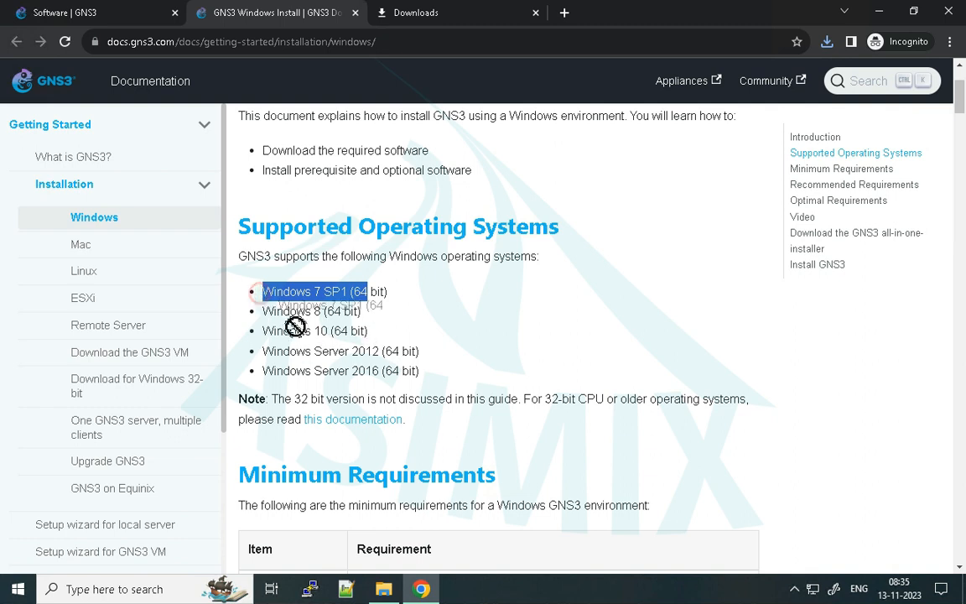
left_click(342, 352)
scroll(343, 352, "down", 2)
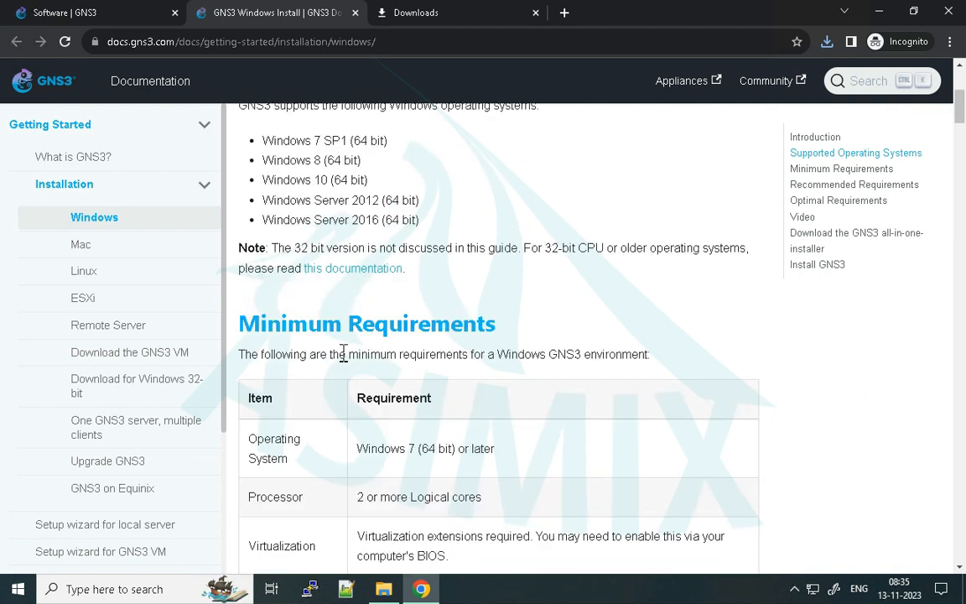
scroll(370, 277, "up", 2)
double_click(361, 292)
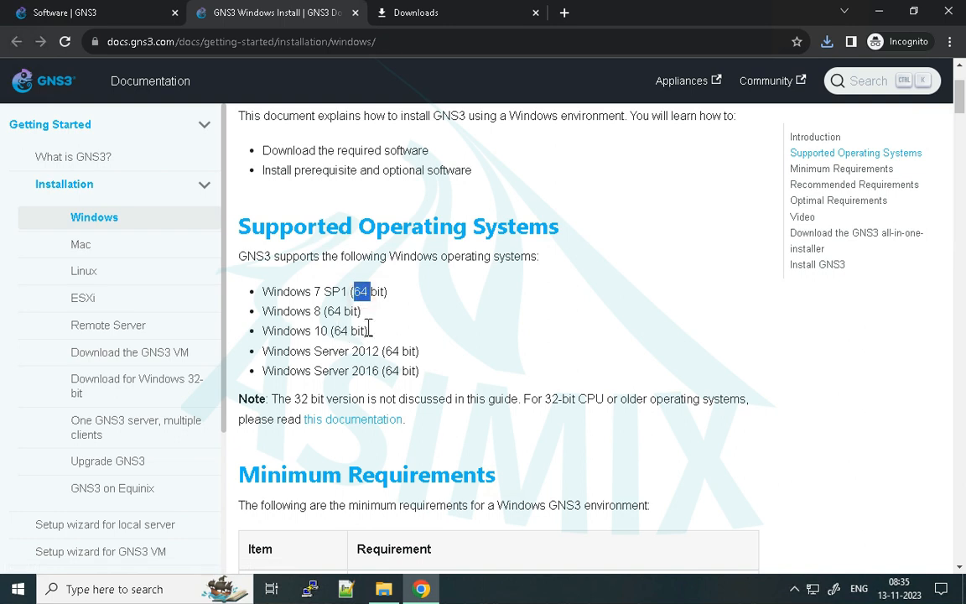
- Review the minimum requirements for a Windows GNS3 environment, especially memory and storage
scroll(422, 373, "down", 5)
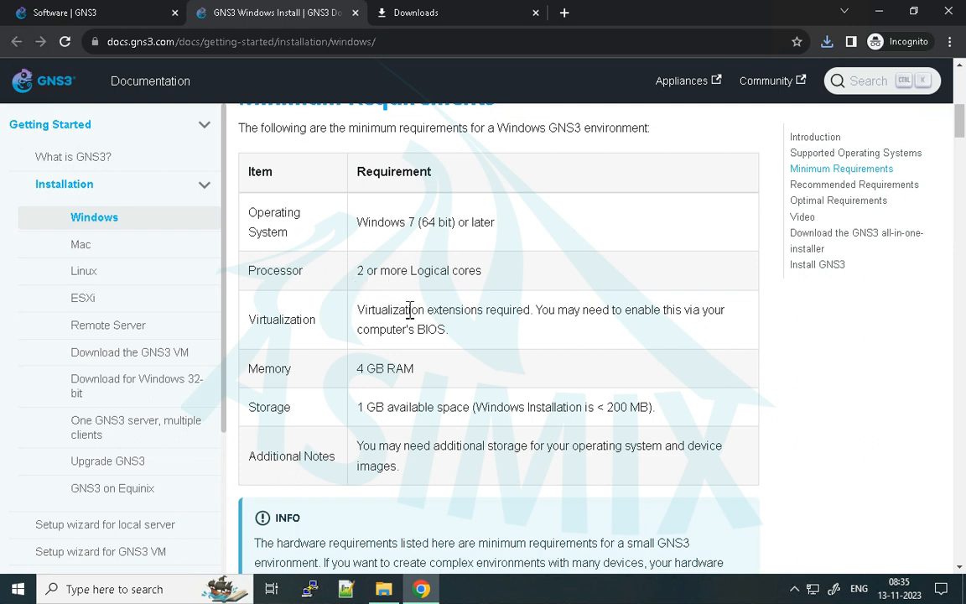
double_click(377, 369)
triple_click(373, 412)
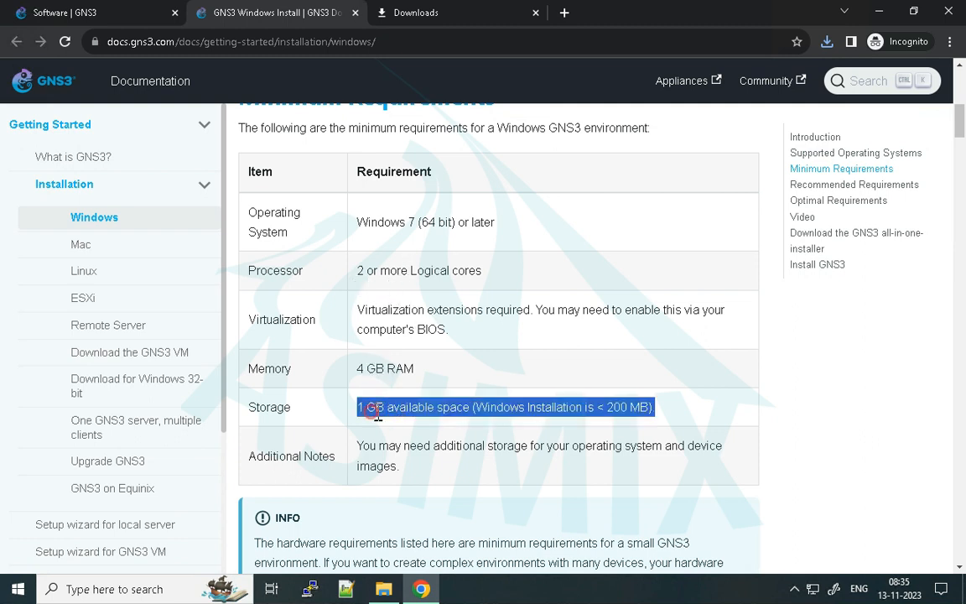
scroll(420, 362, "down", 3)
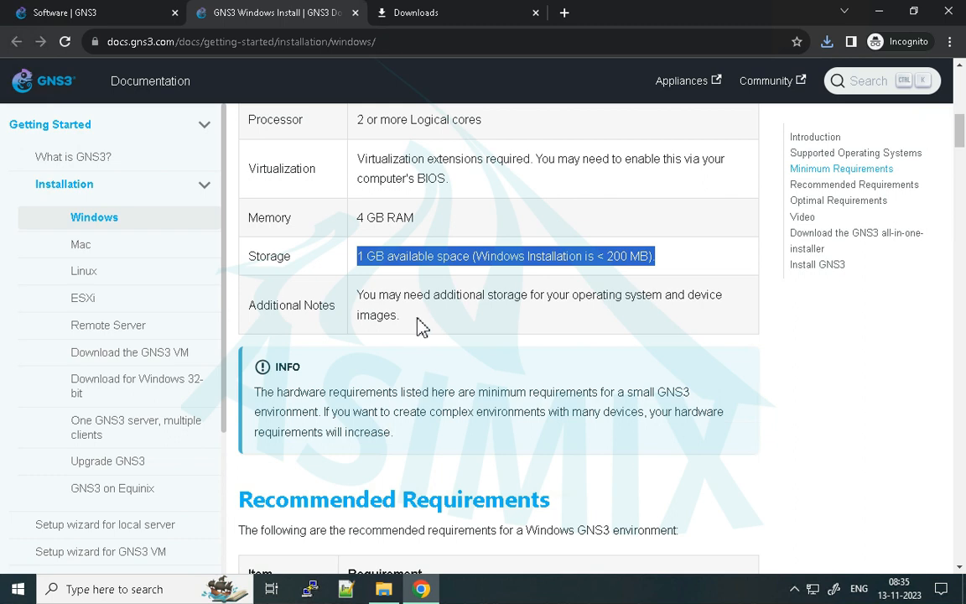
- Examine the recommended memory, processor and virtualization requirements and compare them with the minimum requirements
scroll(422, 327, "down", 3)
scroll(422, 327, "down", 4)
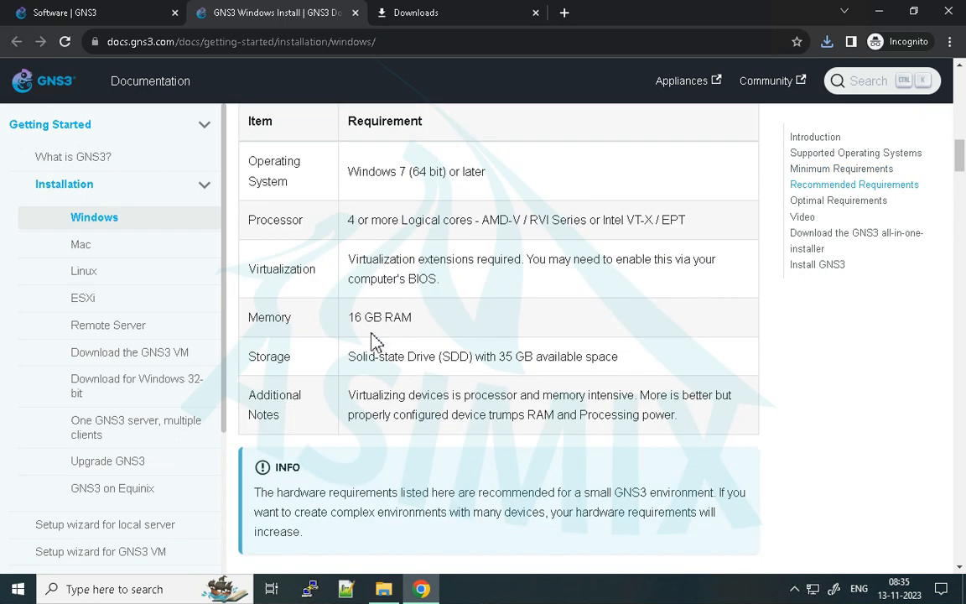
double_click(371, 329)
left_click(373, 334)
double_click(378, 323)
left_click(379, 325)
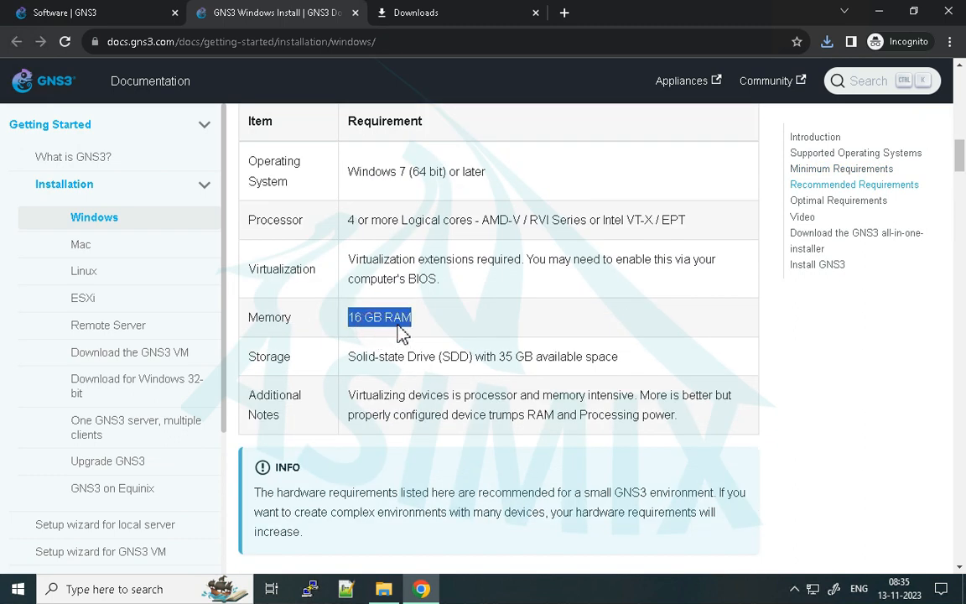
scroll(407, 342, "up", 1)
triple_click(358, 299)
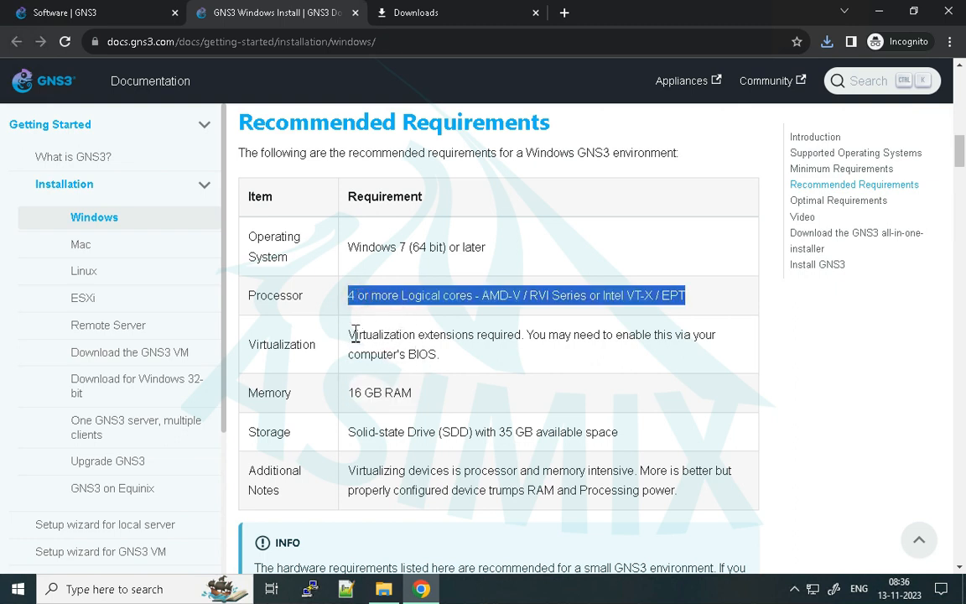
left_click_drag(354, 333, 449, 374)
scroll(448, 375, "up", 8)
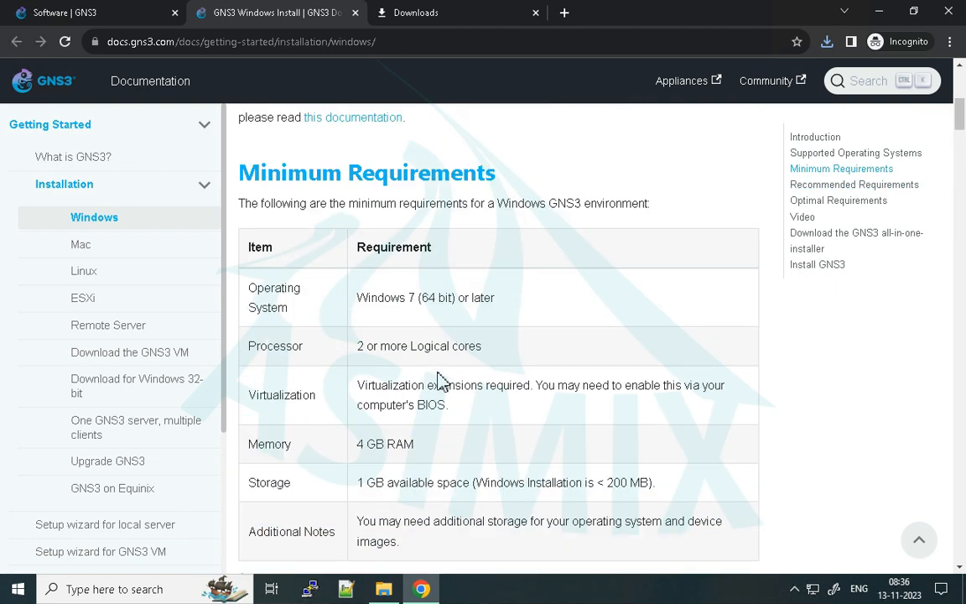
- Examine the memory and storage entries in the recommended requirements for a Windows GNS3 environment
scroll(430, 381, "down", 2)
left_click_drag(358, 310, 470, 339)
scroll(469, 341, "down", 4)
scroll(470, 343, "down", 3)
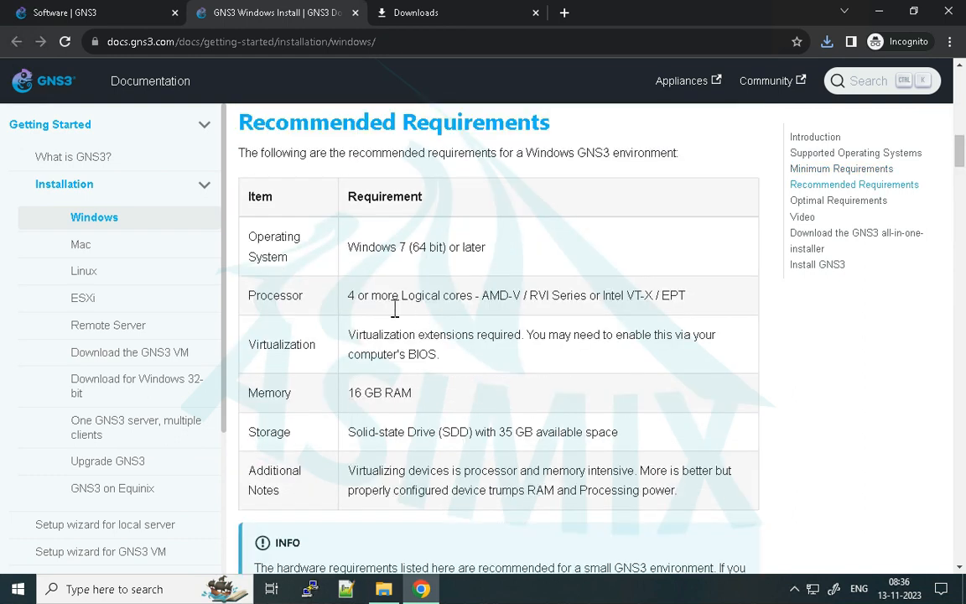
left_click(350, 387)
left_click_drag(399, 393, 410, 391)
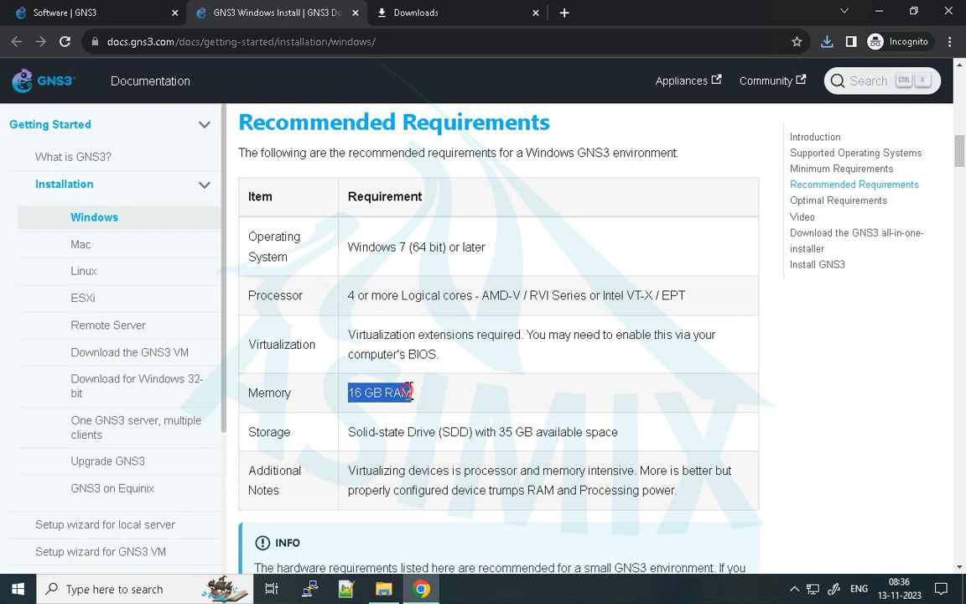
triple_click(415, 429)
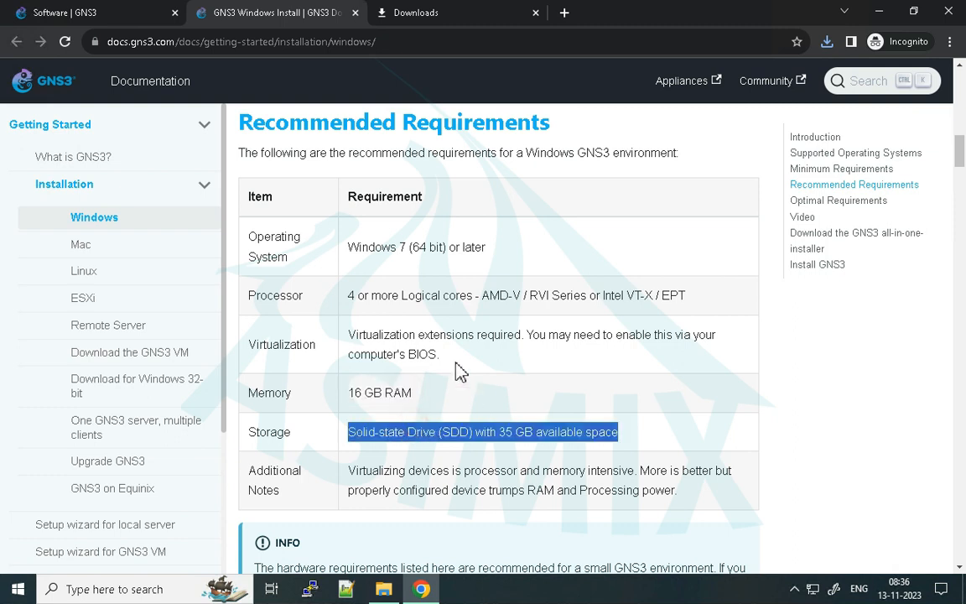
left_click(487, 361)
scroll(443, 402, "down", 3)
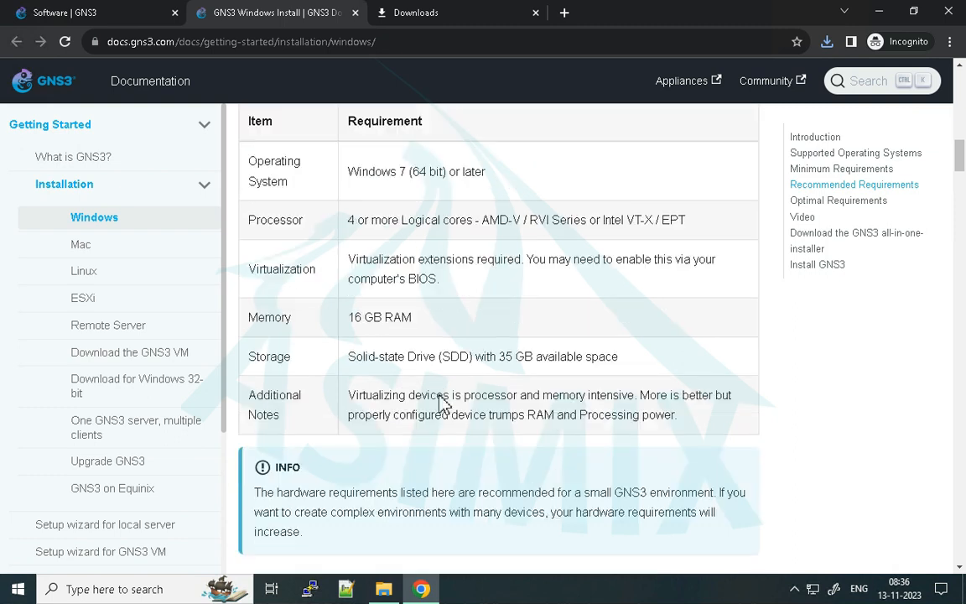
- Examine the optimal requirements for a Windows GNS3 environment, covering the memory, processor and storage entries
scroll(443, 403, "down", 3)
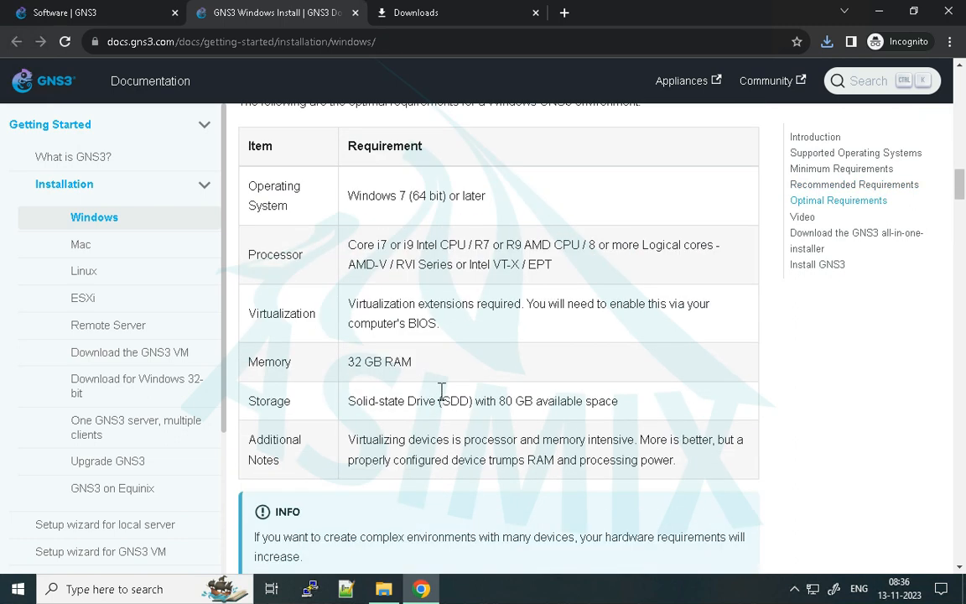
scroll(369, 373, "up", 1)
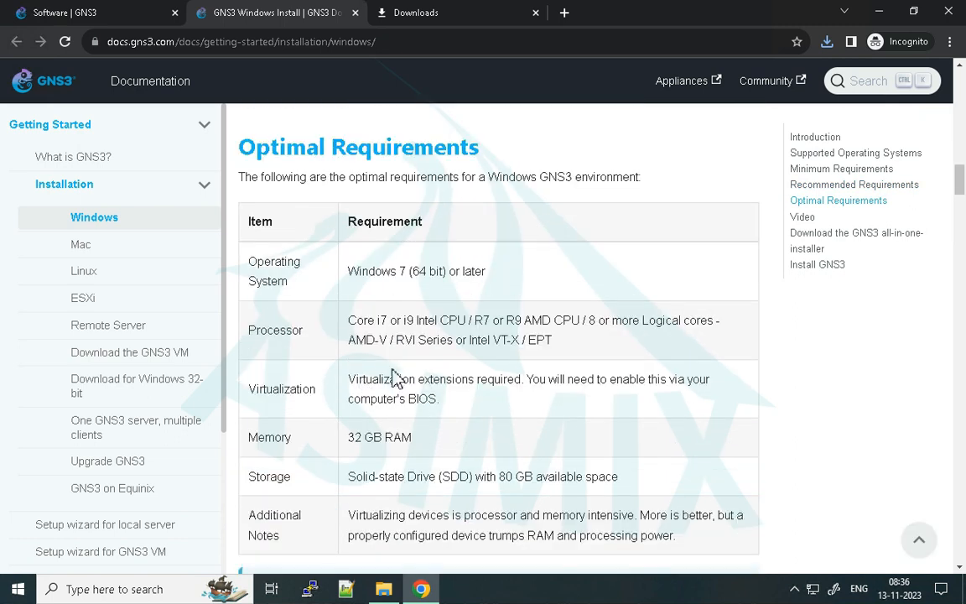
scroll(319, 235, "down", 3)
scroll(340, 274, "up", 2)
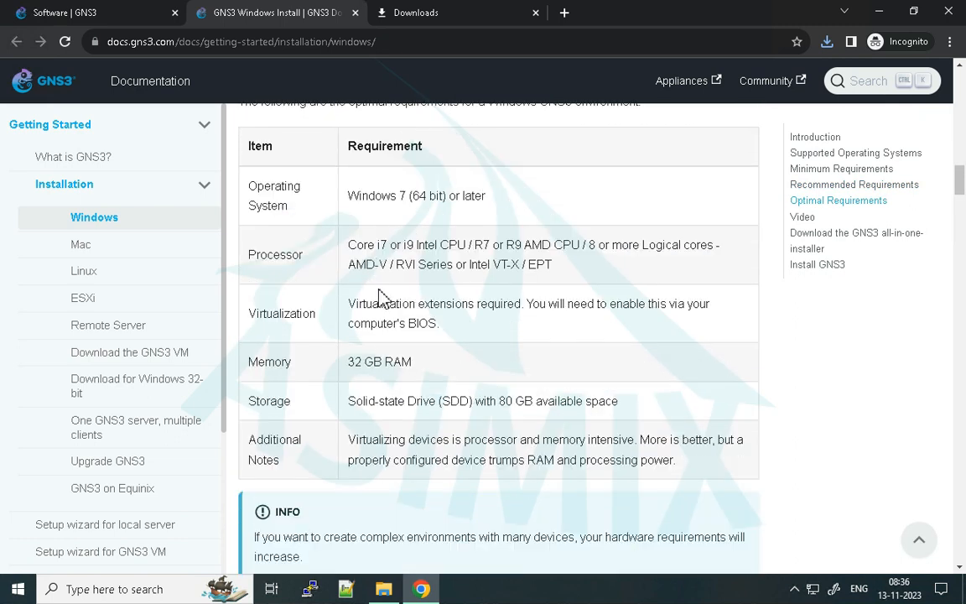
triple_click(372, 363)
triple_click(379, 250)
triple_click(455, 241)
triple_click(390, 251)
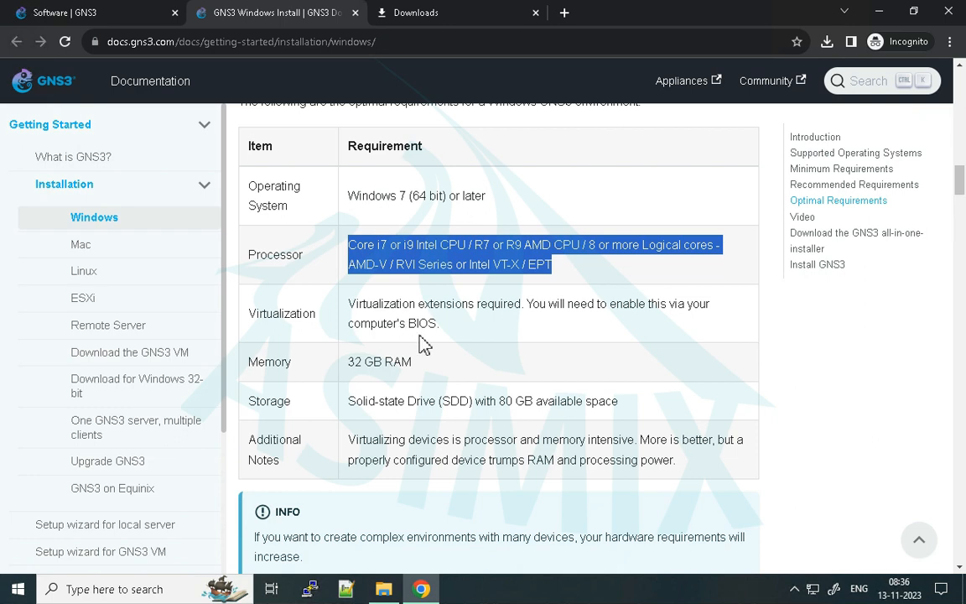
triple_click(513, 402)
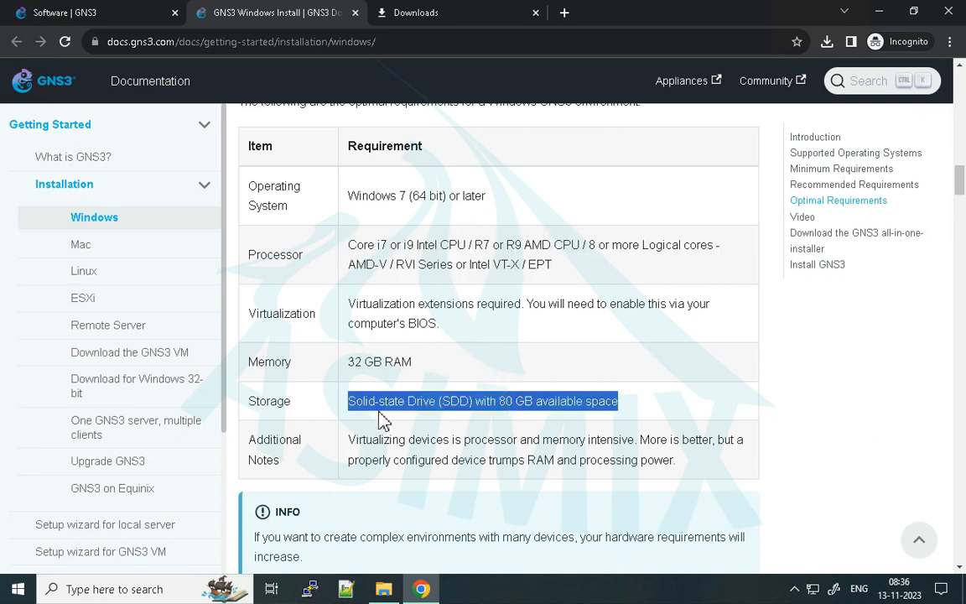
- Skim the guide's installer download and setup instructions through to the table describing the bundled software
scroll(436, 379, "down", 6)
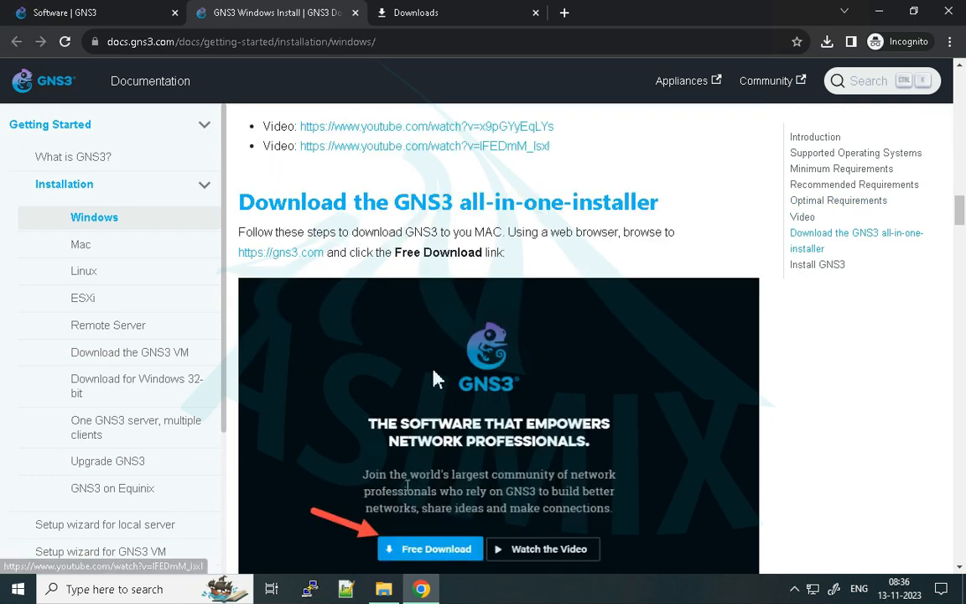
scroll(474, 317, "down", 8)
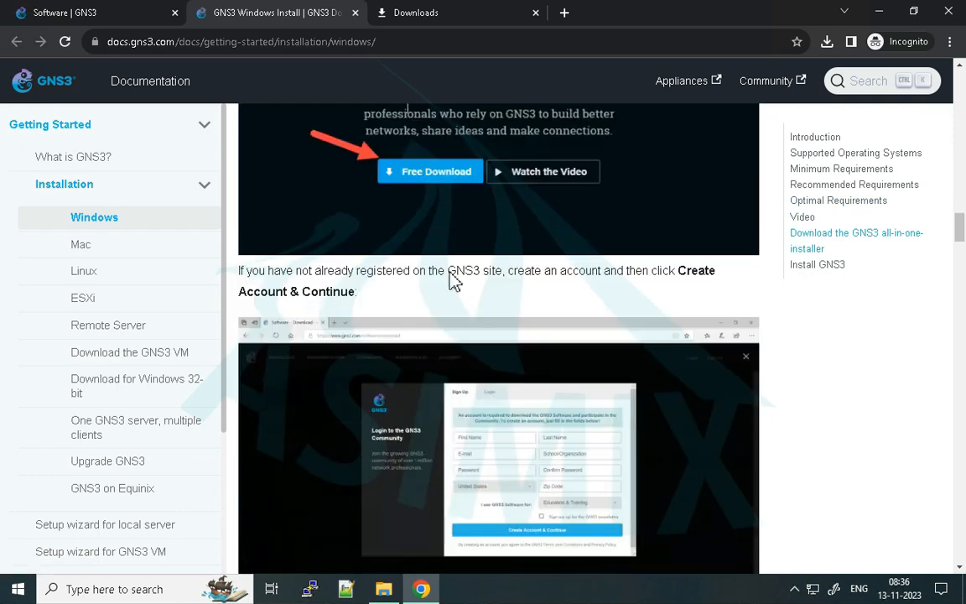
scroll(474, 317, "down", 15)
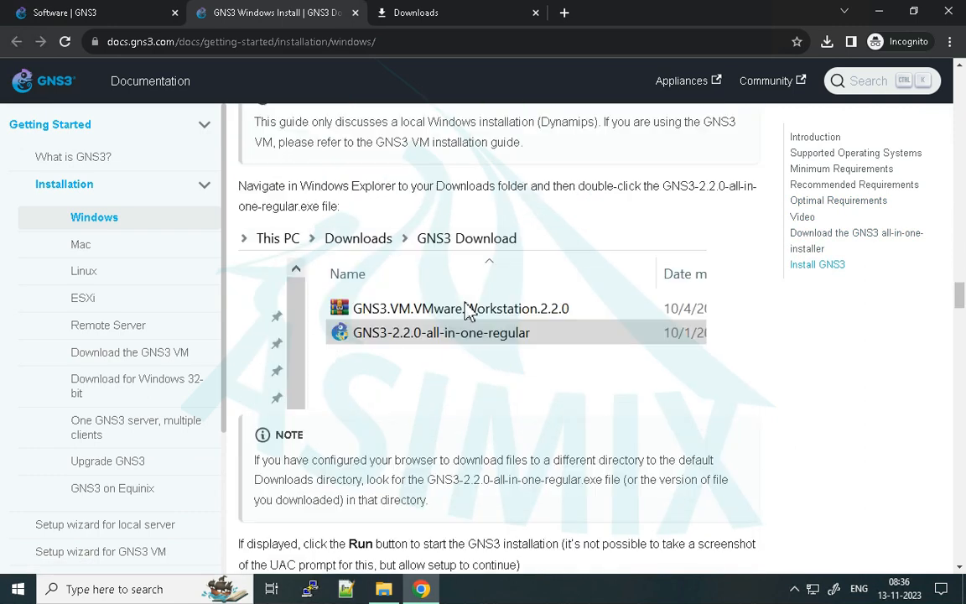
scroll(469, 312, "down", 15)
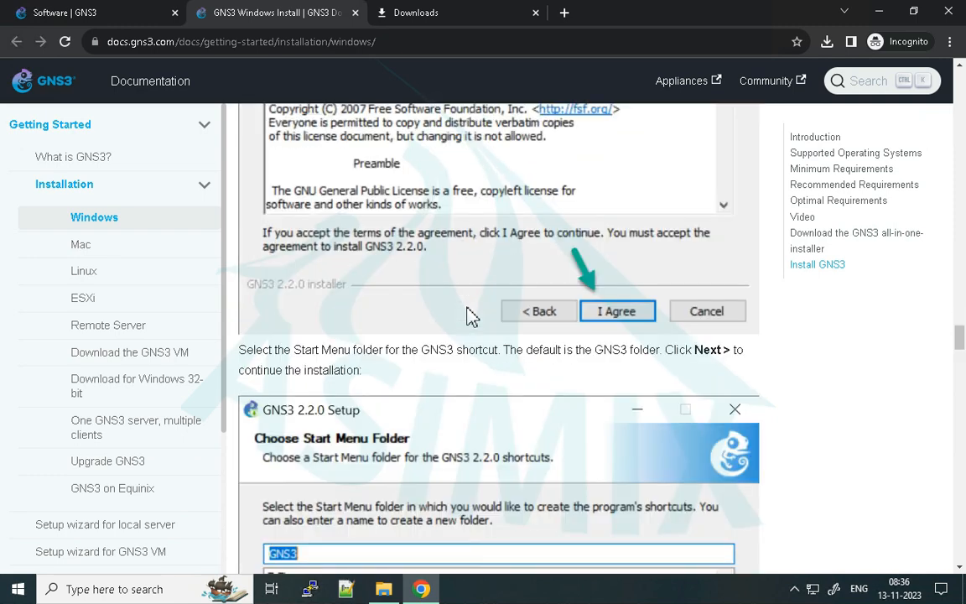
scroll(465, 317, "down", 12)
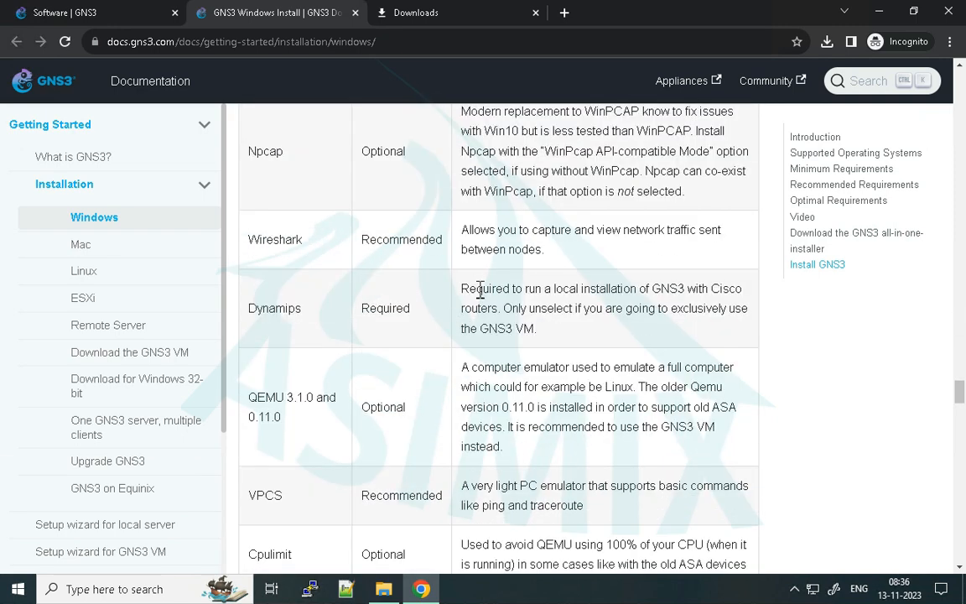
- Review which bundled software components are required or optional, especially Dynamips and QEMU 3.1.0 and 0.11.0
scroll(484, 302, "up", 5)
scroll(484, 302, "up", 3)
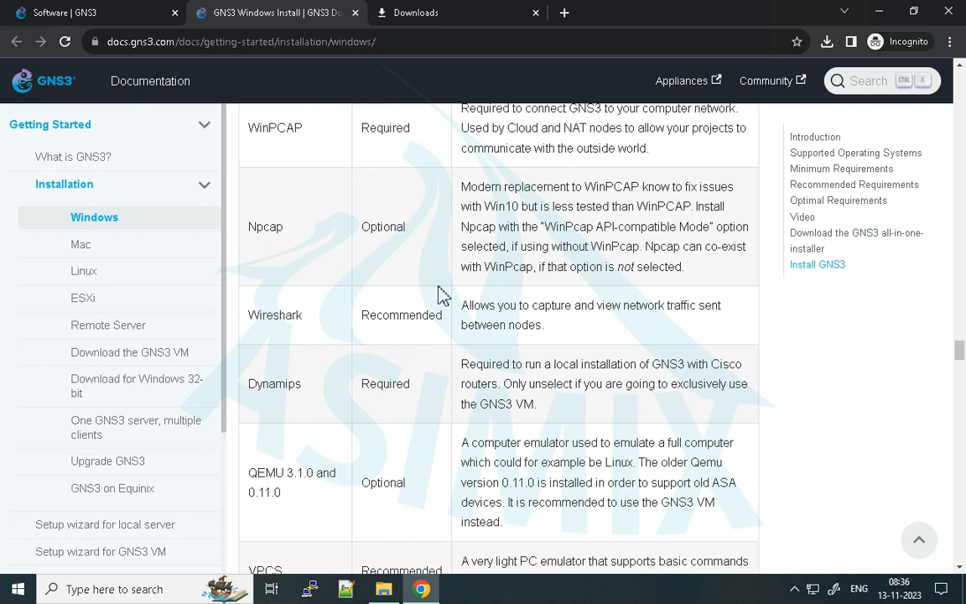
scroll(442, 295, "up", 3)
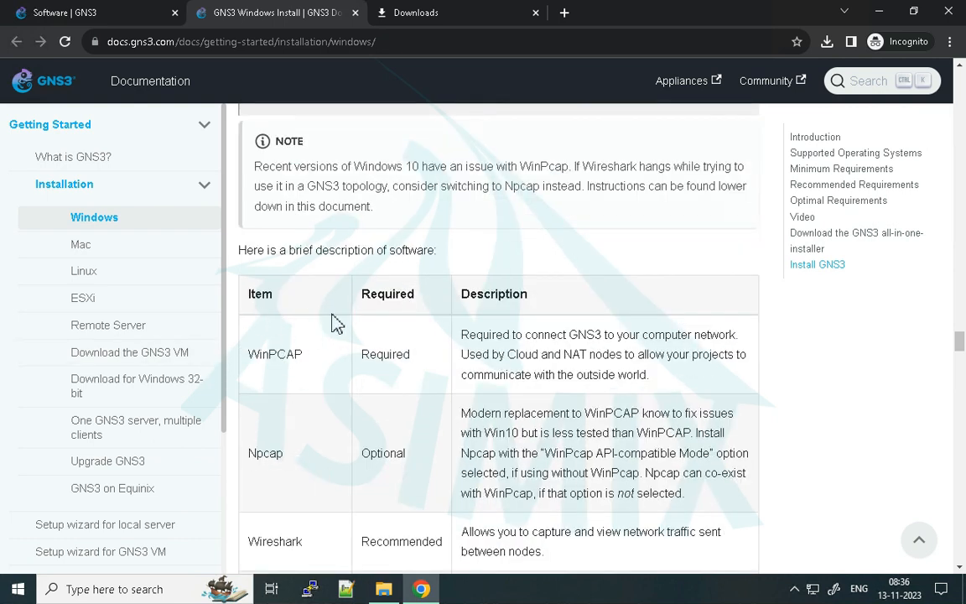
scroll(309, 302, "down", 3)
scroll(306, 285, "down", 3)
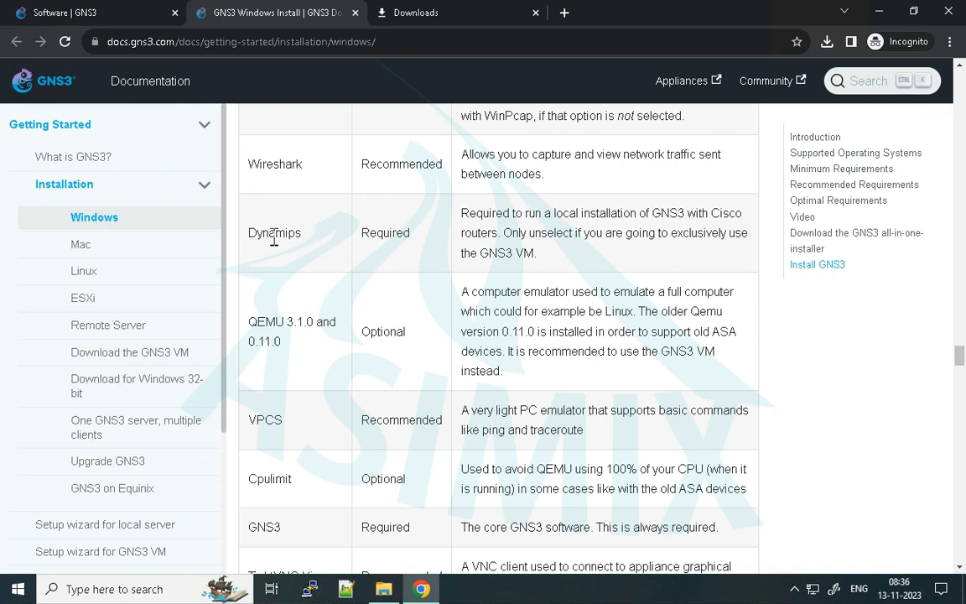
left_click_drag(270, 233, 537, 239)
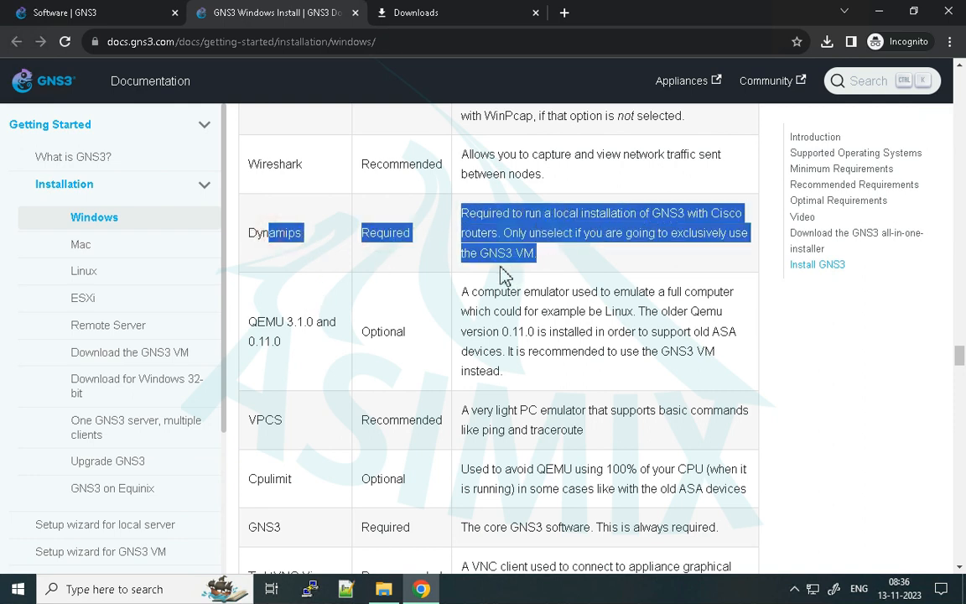
scroll(503, 275, "down", 1)
left_click_drag(248, 247, 295, 271)
left_click(292, 277)
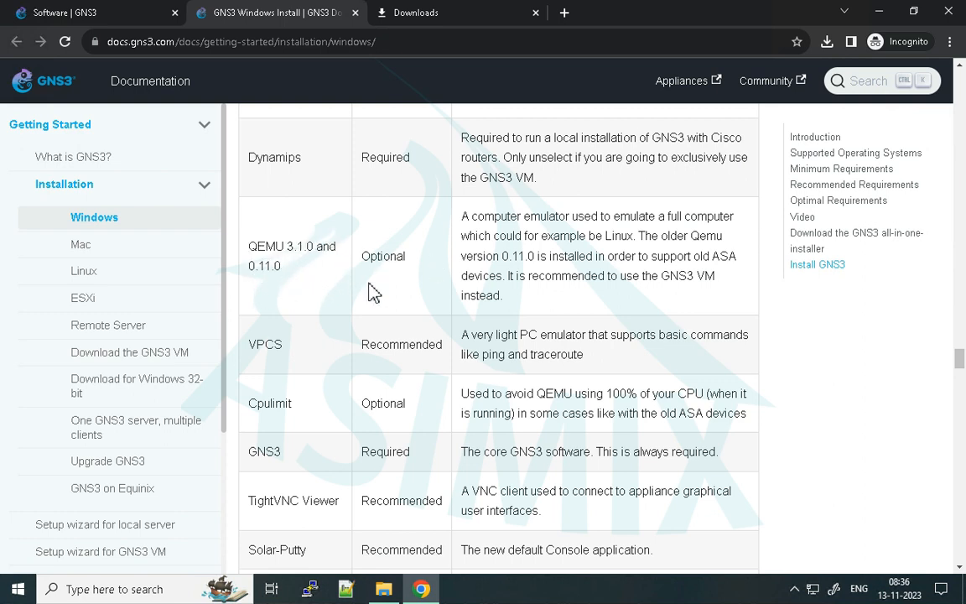
- Review the remaining bundled components and the guide's WinPcap and Wireshark installation instructions
scroll(361, 281, "down", 2)
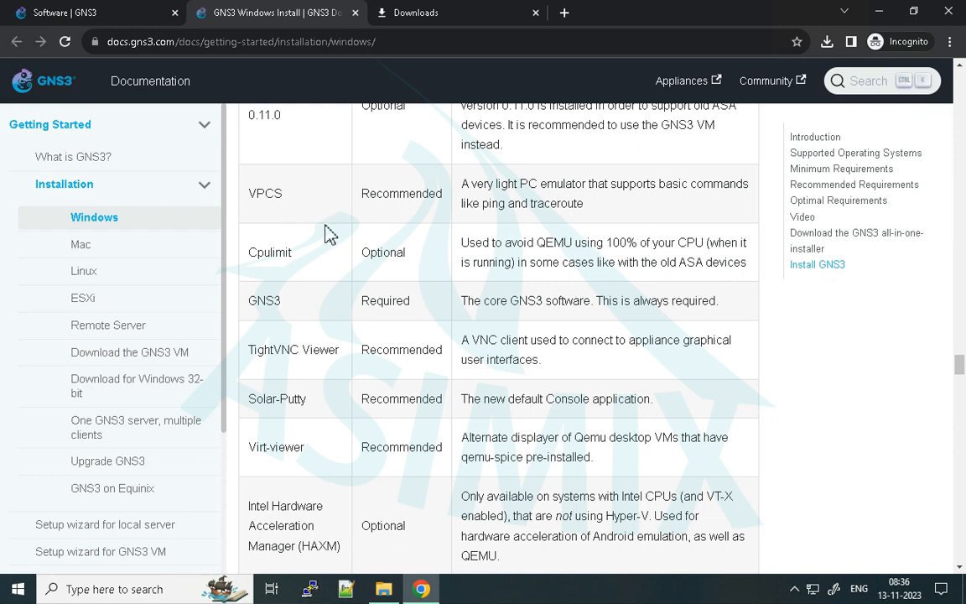
scroll(339, 265, "down", 1)
scroll(388, 289, "down", 1)
scroll(388, 290, "up", 5)
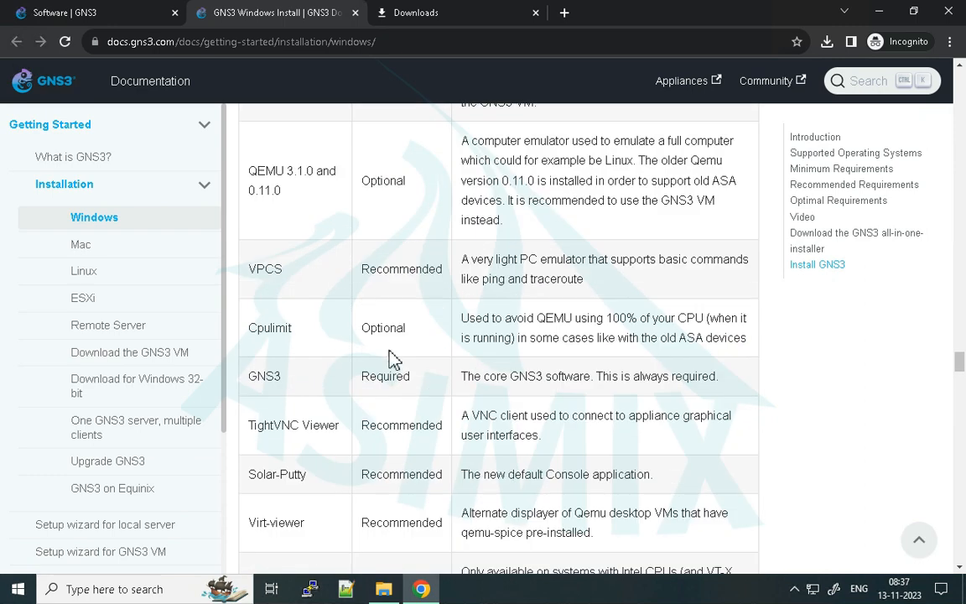
scroll(392, 280, "down", 11)
scroll(419, 306, "down", 15)
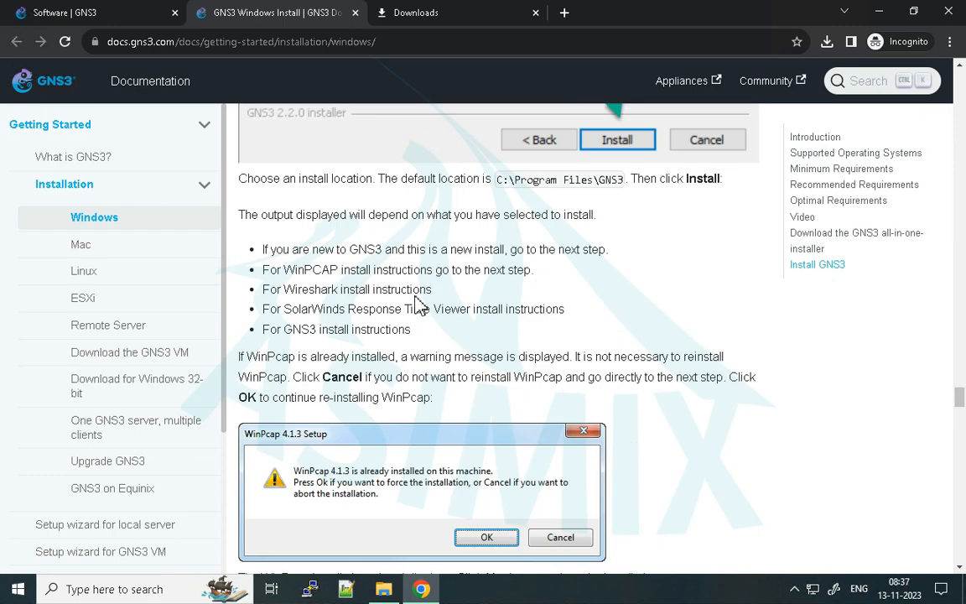
scroll(426, 297, "down", 8)
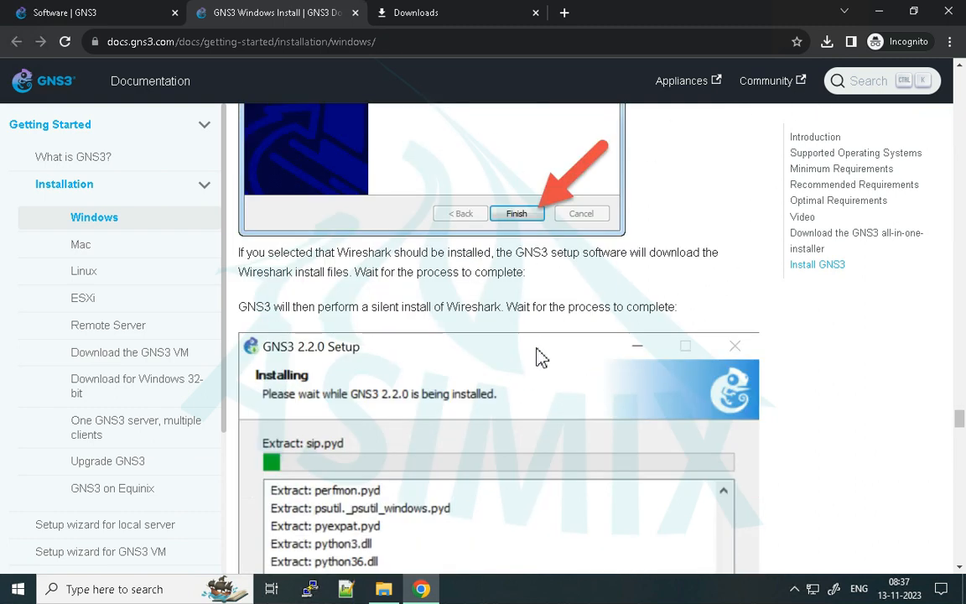
- Run GNS3-2.2.44.1-all-in-one-regular.exe from its download folder despite the SmartScreen block, and allow it to make changes to the device
left_click(419, 13)
left_click(358, 236)
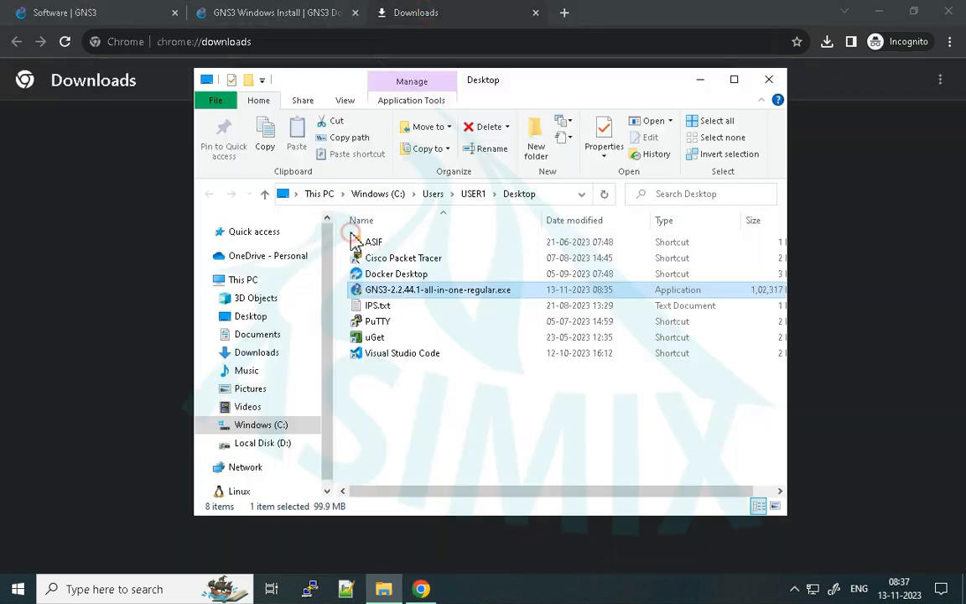
double_click(390, 291)
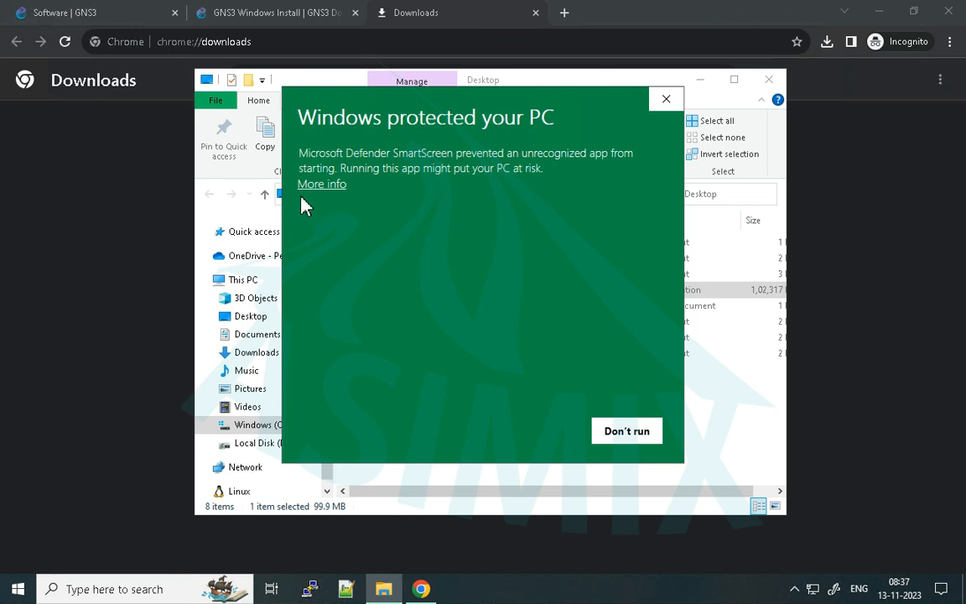
left_click(320, 186)
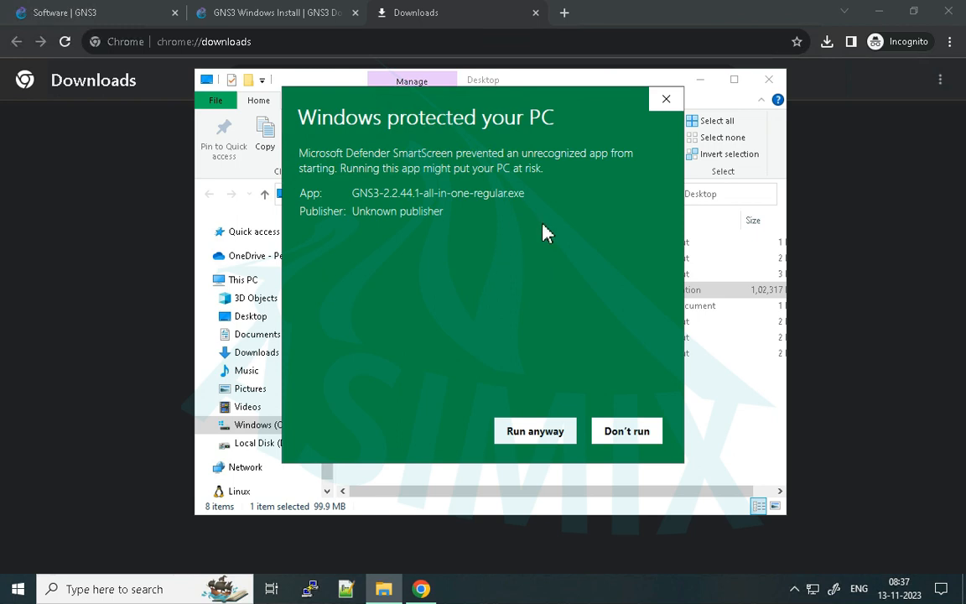
left_click(552, 436)
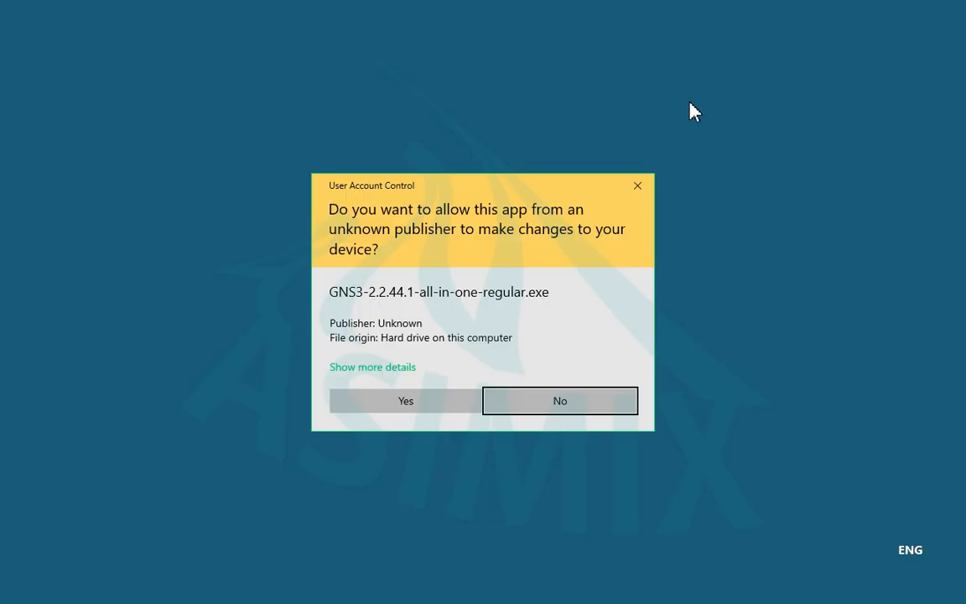
left_click(445, 405)
left_click(706, 87)
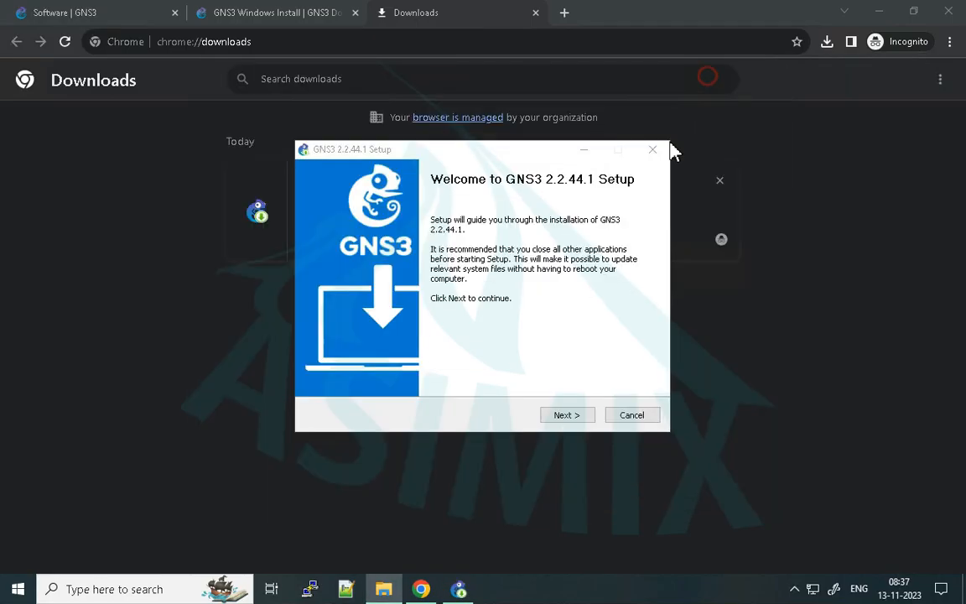
- Proceed through the setup welcome, accept the license agreement, and keep GNS3 as the Start Menu folder
left_click(565, 416)
left_click(565, 416)
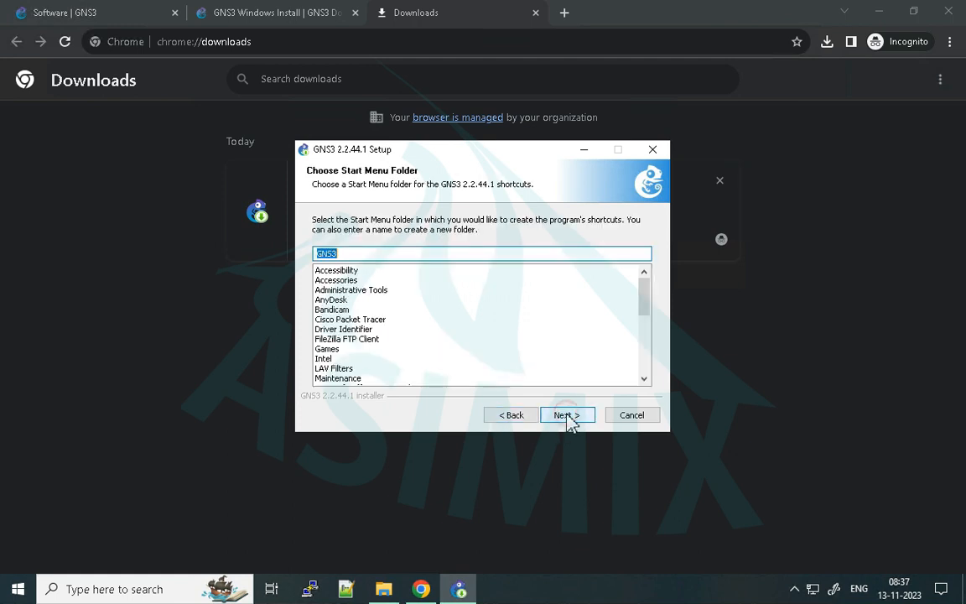
left_click(579, 416)
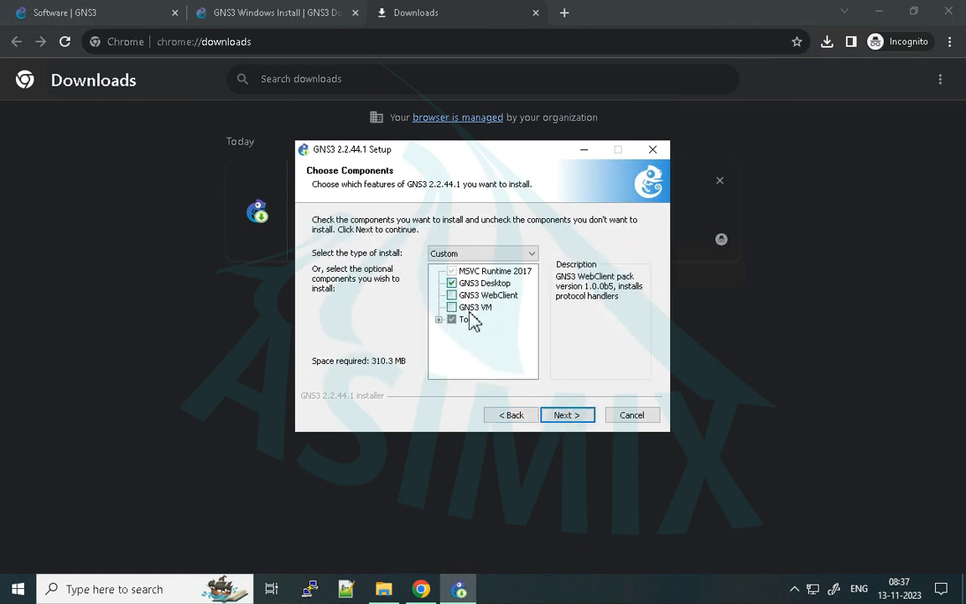
- Add the GNS3 VM component to the installation and accept C:\Program Files\GNS3 as the destination folder
left_click(452, 308)
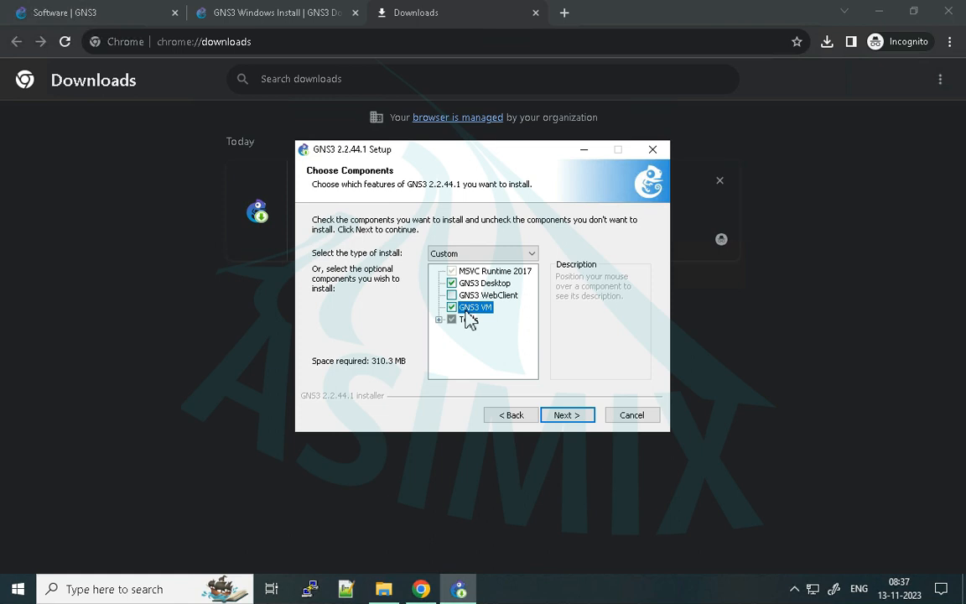
left_click(470, 308)
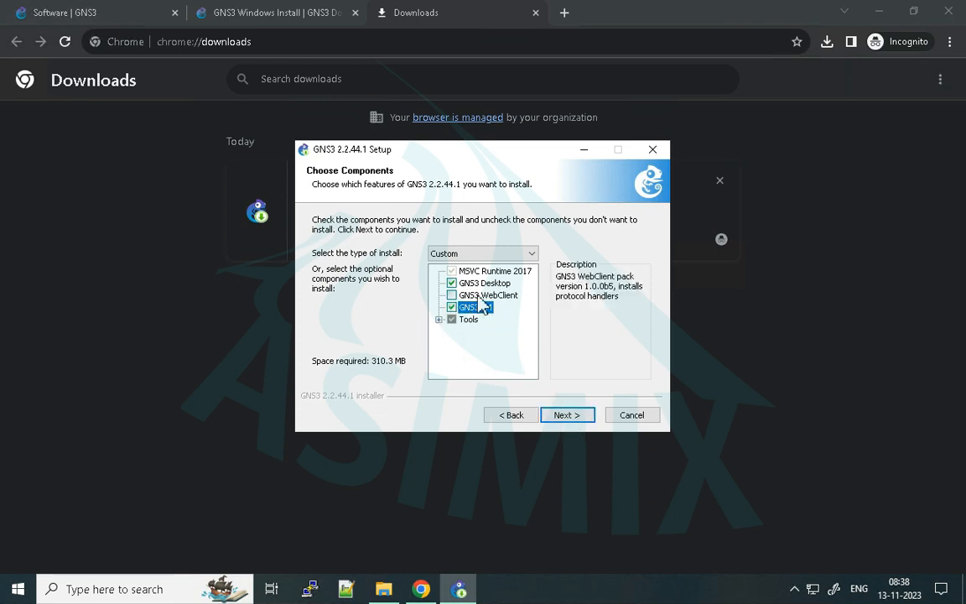
left_click(567, 413)
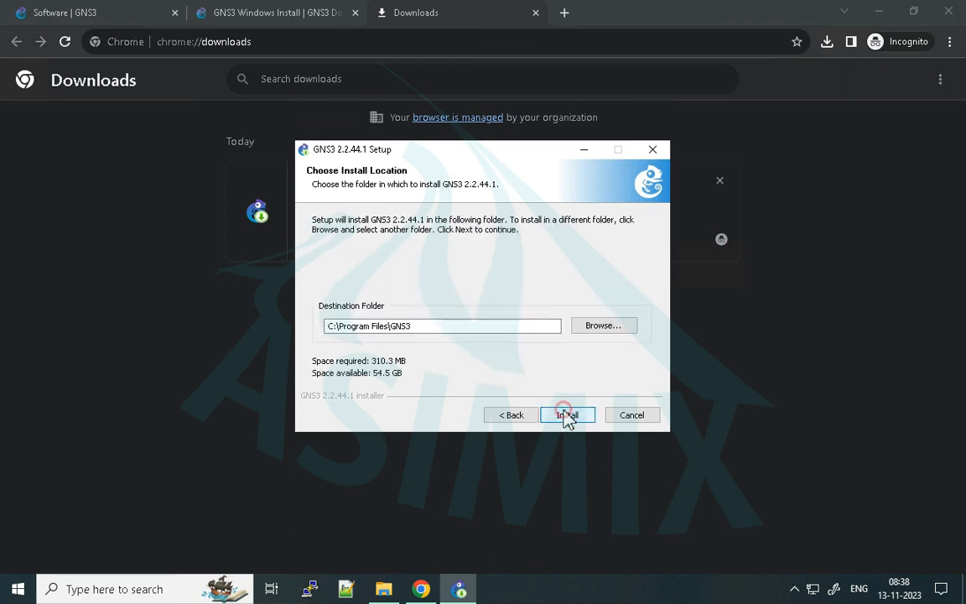
left_click(567, 415)
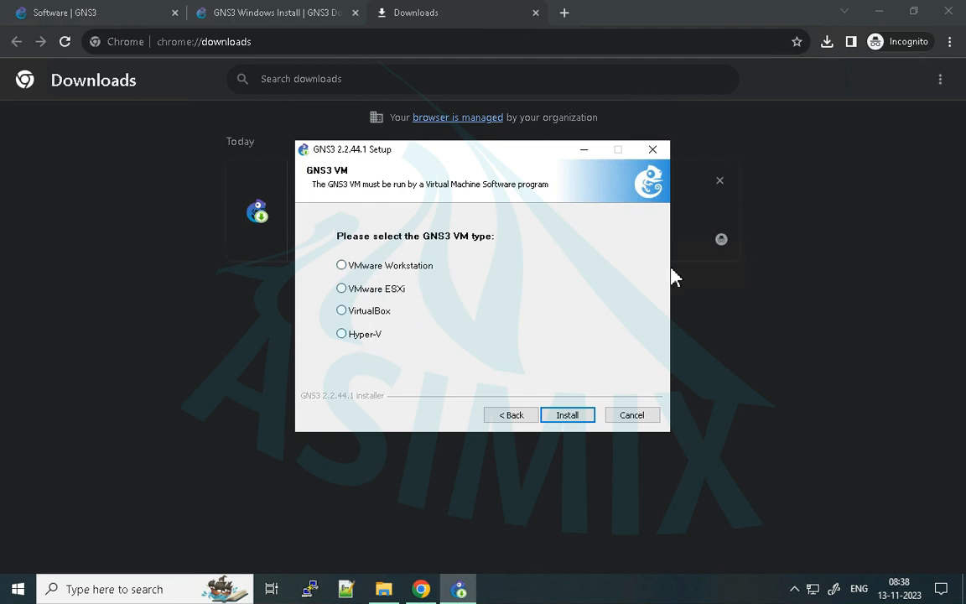
- Minimize the browser and check the desktop for the VMware Workstation Pro shortcut
left_click(879, 12)
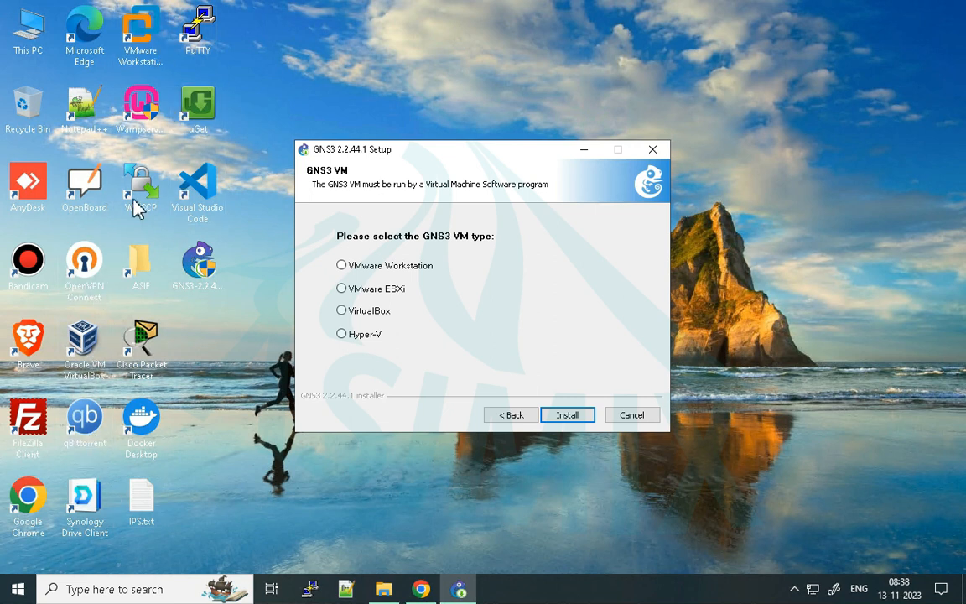
left_click(140, 47)
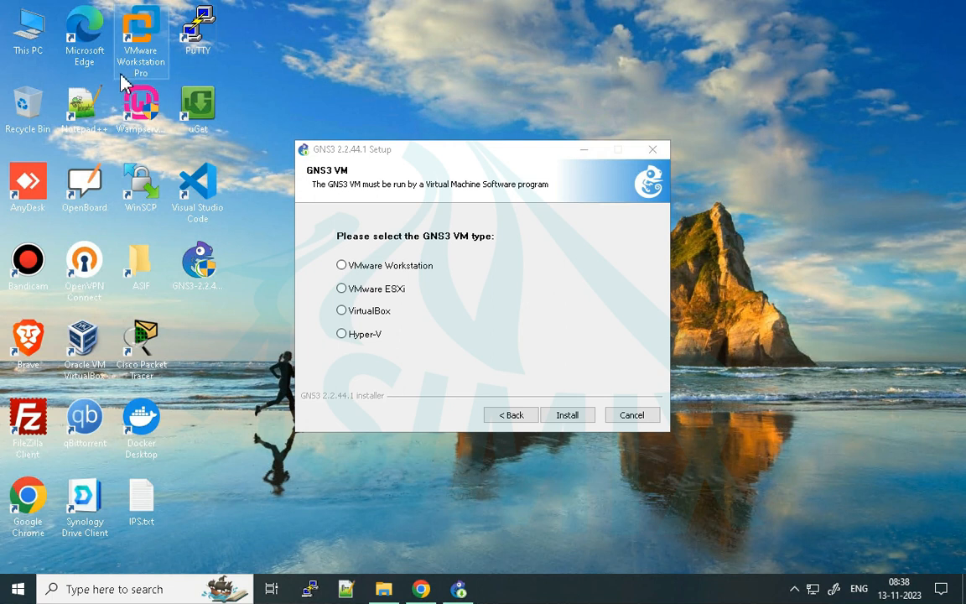
- Choose VMware Workstation as the GNS3 VM type and start the installation
left_click(369, 267)
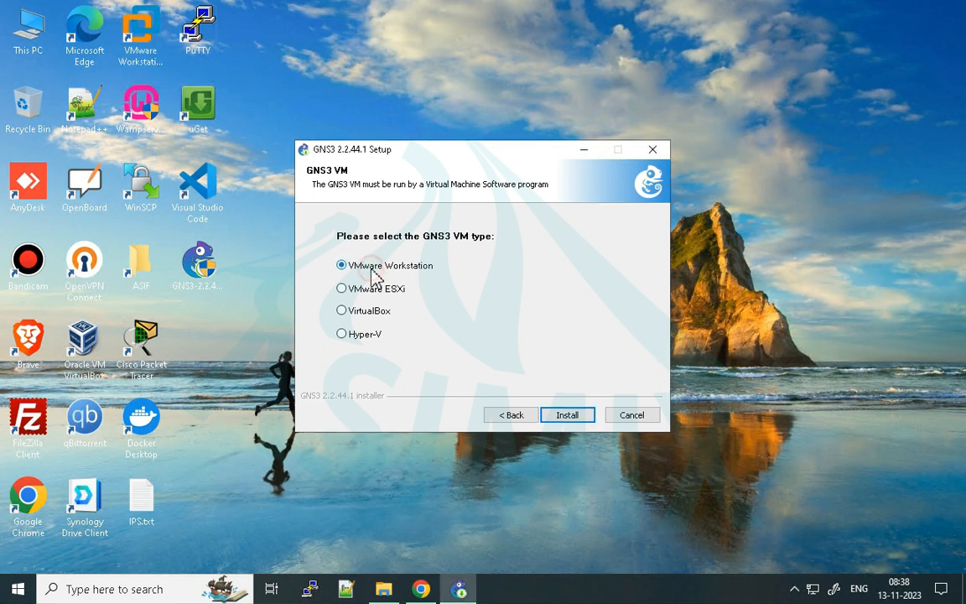
left_click(91, 369)
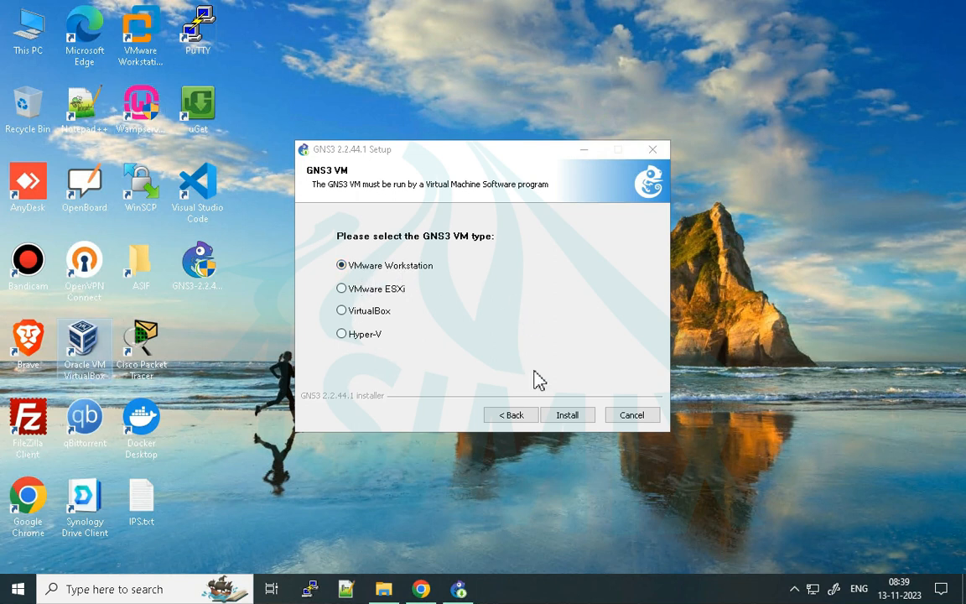
left_click(568, 416)
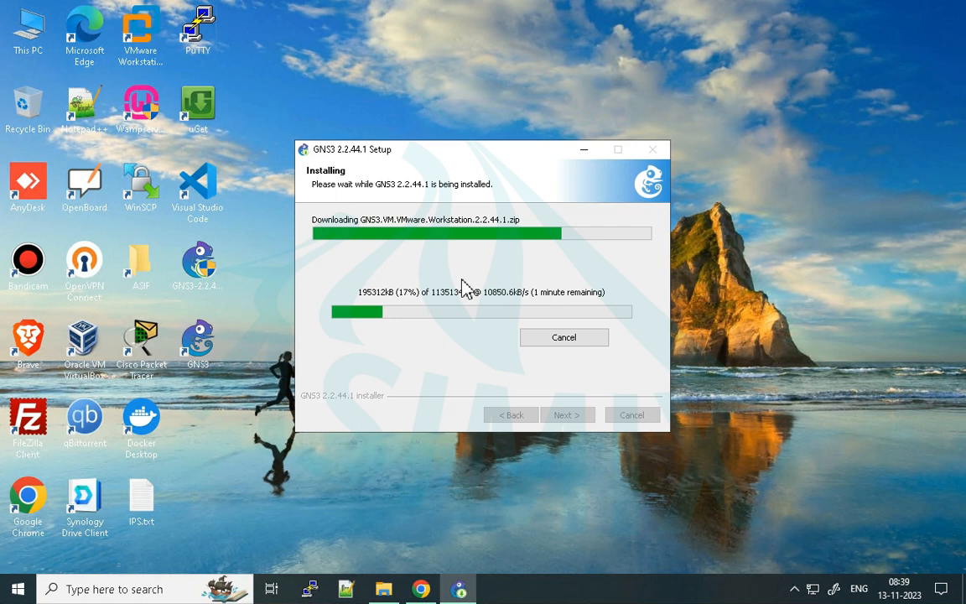
left_click_drag(461, 150, 451, 128)
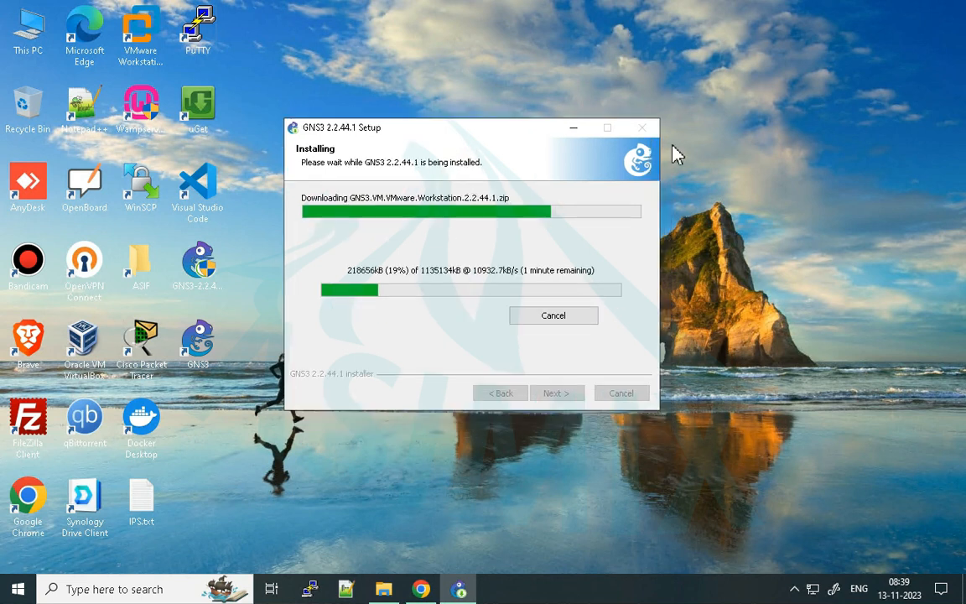
right_click(712, 137)
left_click(752, 184)
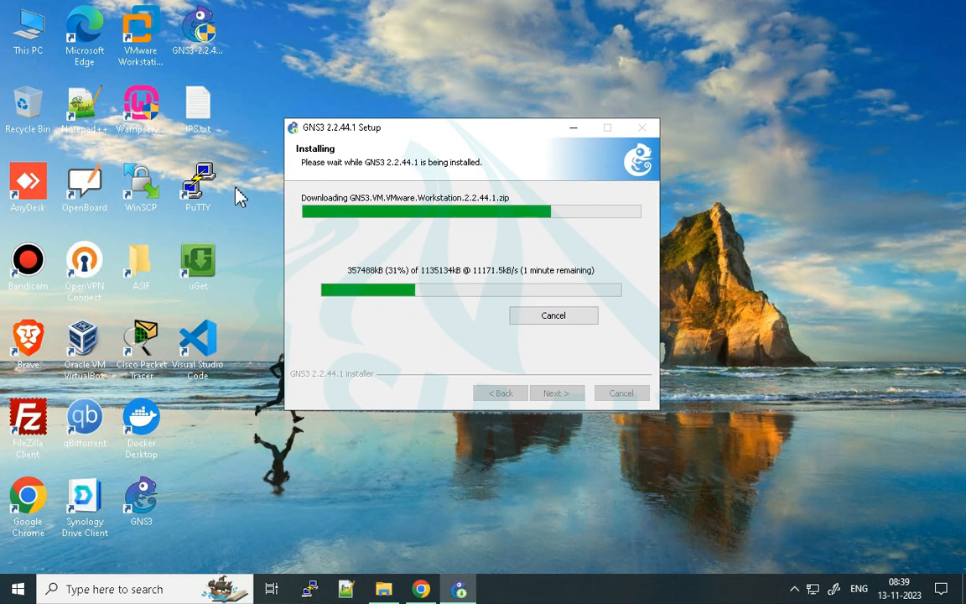
mouse_move(121, 7)
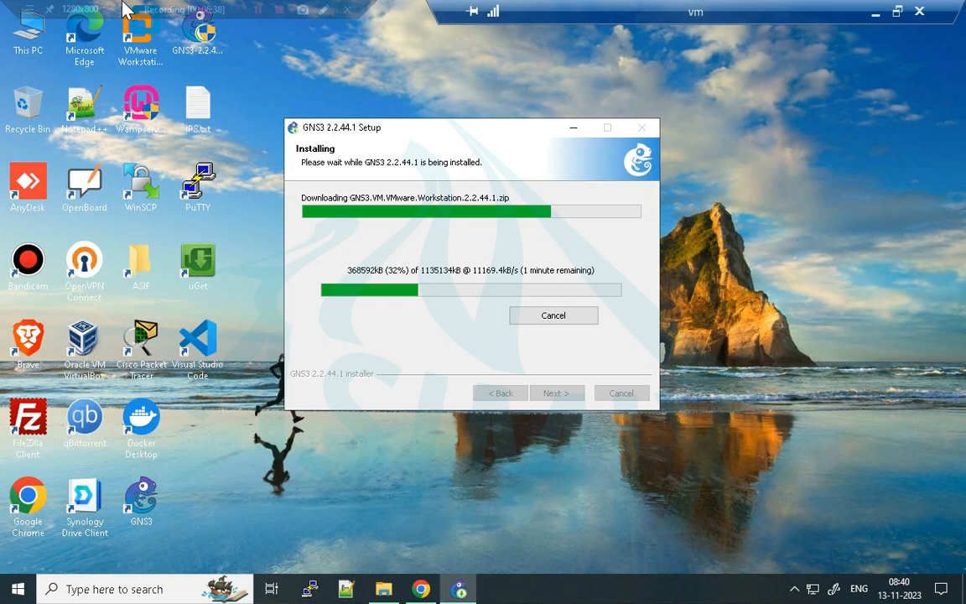
left_click(257, 10)
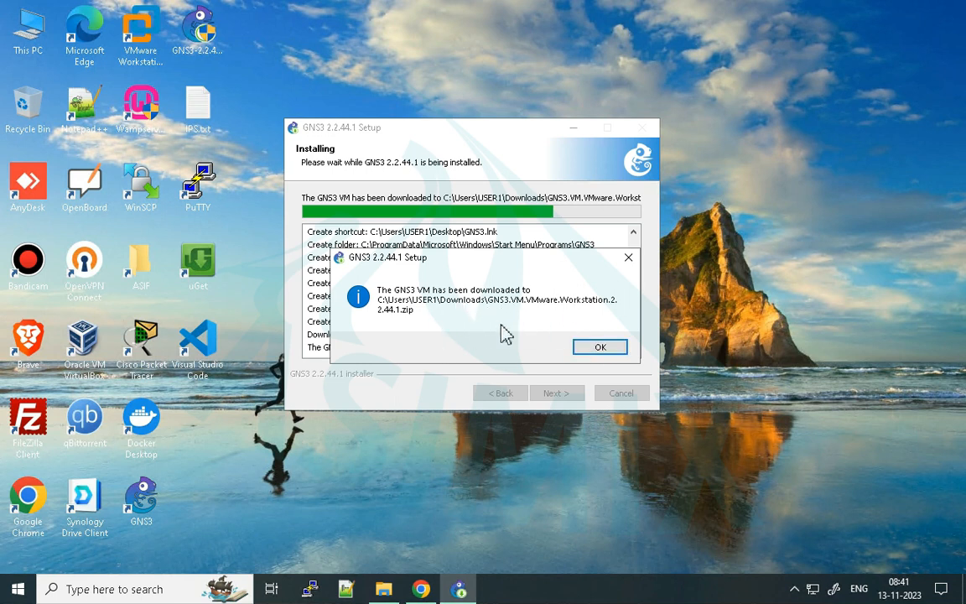
- Acknowledge the GNS3 VM download notice, review the installation log, and continue the setup
left_click(597, 350)
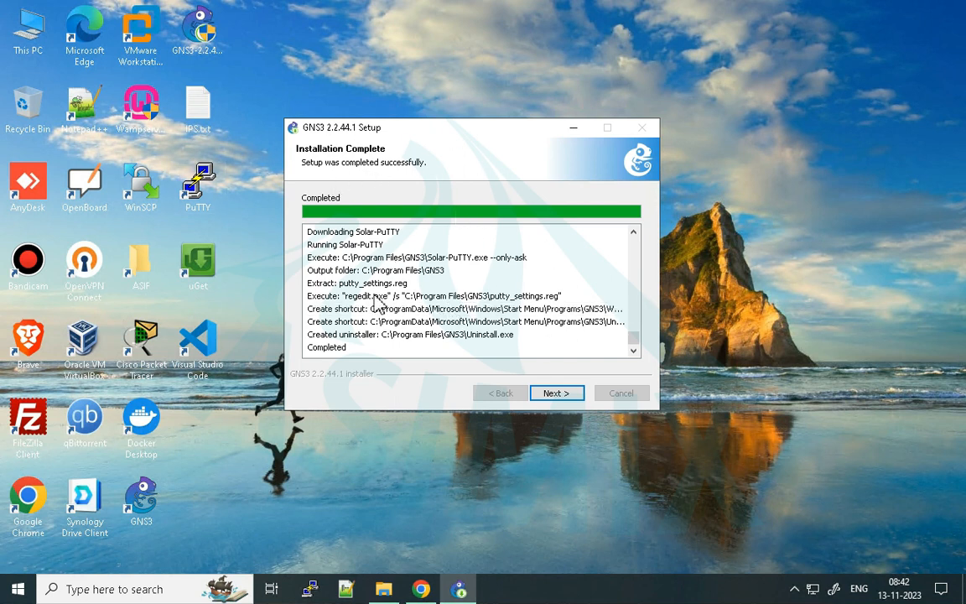
scroll(457, 312, "up", 5)
scroll(461, 312, "down", 5)
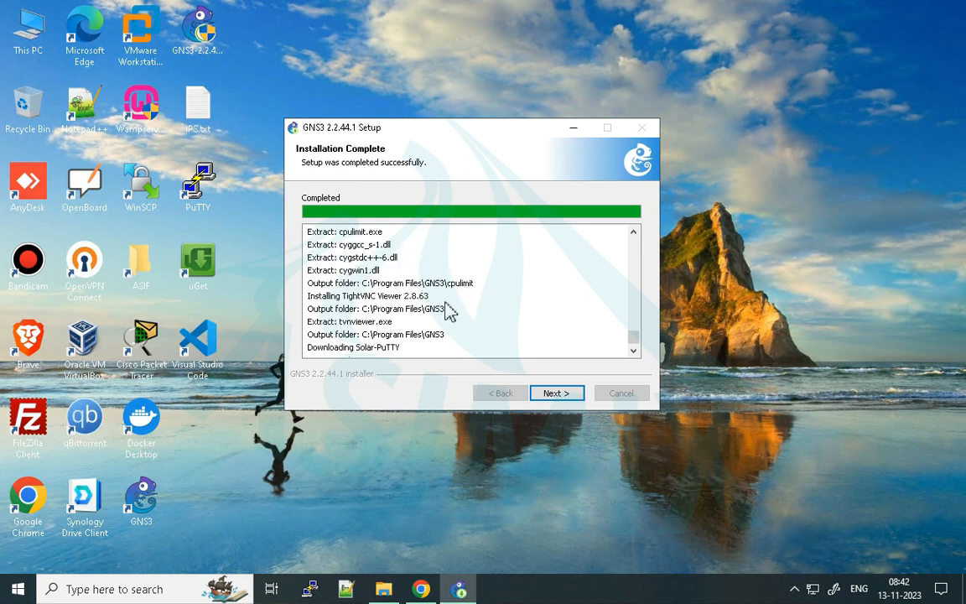
left_click(555, 394)
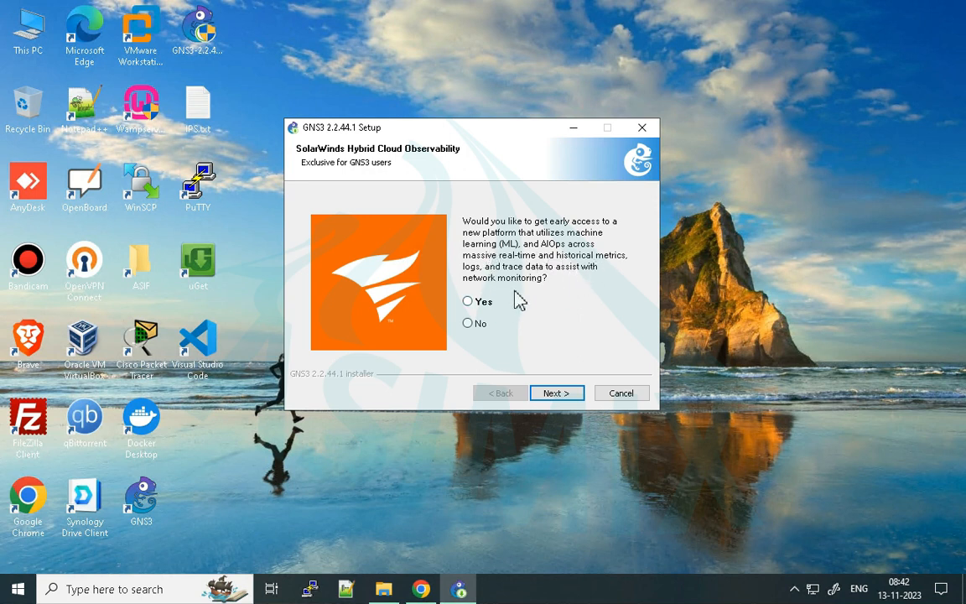
- Decline the SolarWinds Hybrid Cloud Observability offer and finish the setup with Start GNS3 unchecked
left_click(468, 324)
left_click(557, 393)
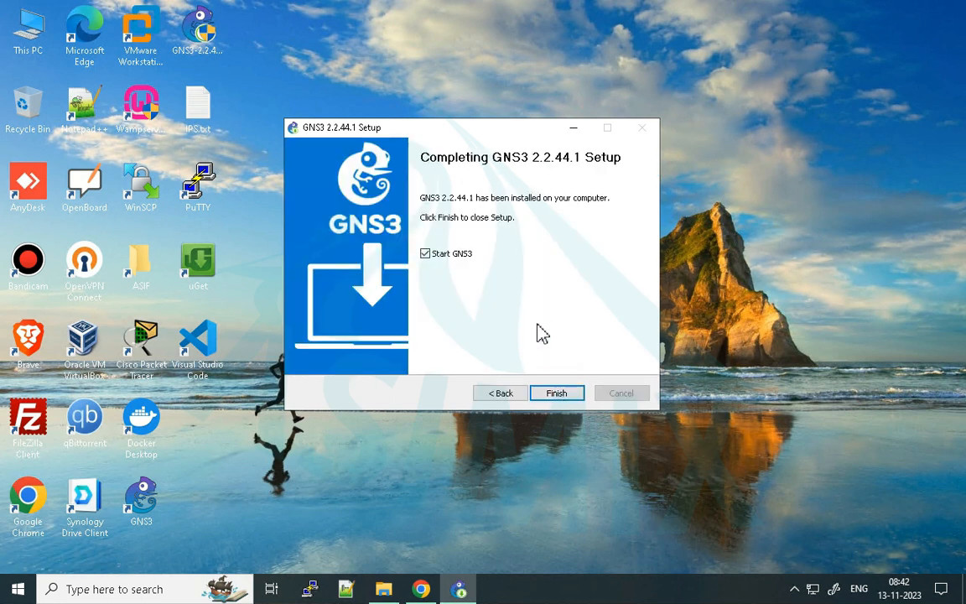
left_click(447, 261)
left_click(556, 393)
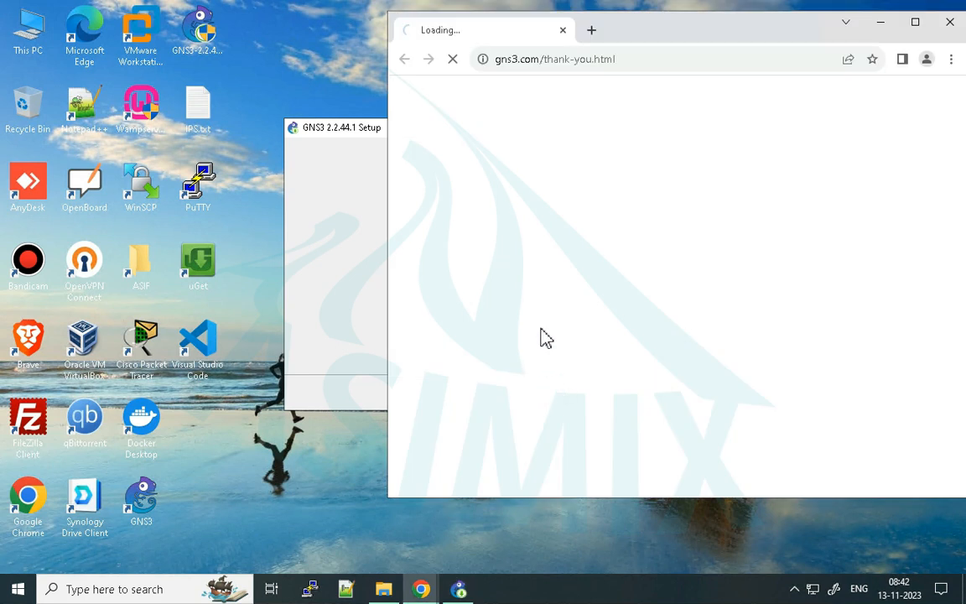
- Close the GNS3 thank-you page in the browser and refresh the desktop
left_click(637, 35)
left_click_drag(592, 42, 524, 40)
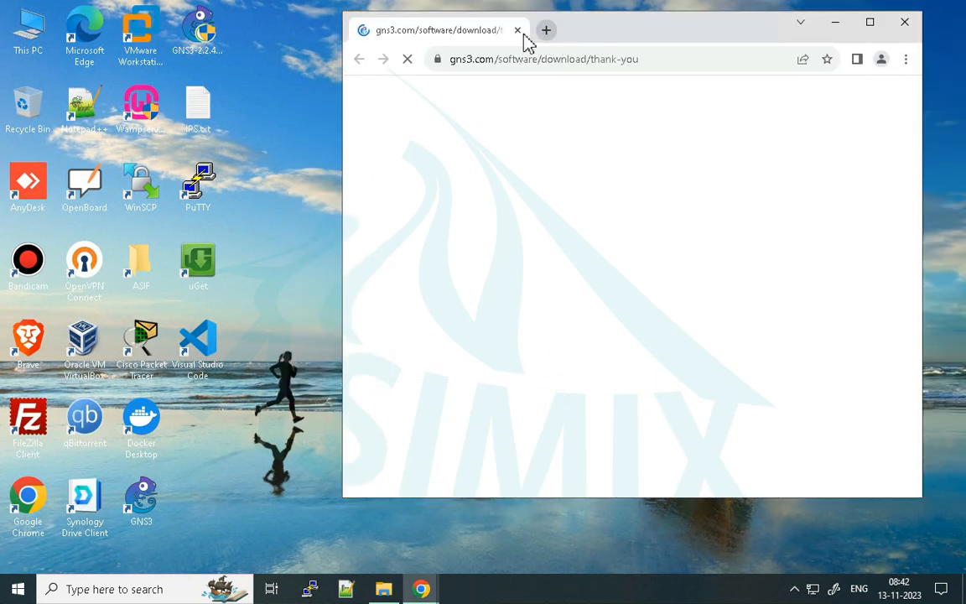
left_click(518, 32)
right_click(394, 124)
left_click(444, 167)
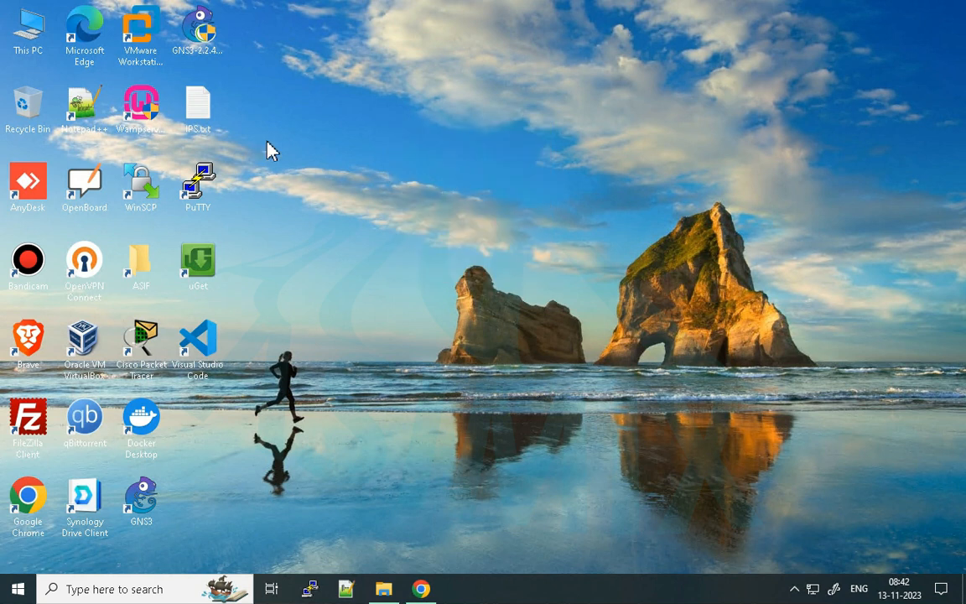
- Permanently delete GNS3-2.2.44.1-all-in-one-regular.exe from the desktop and refresh the desktop
left_click(204, 43)
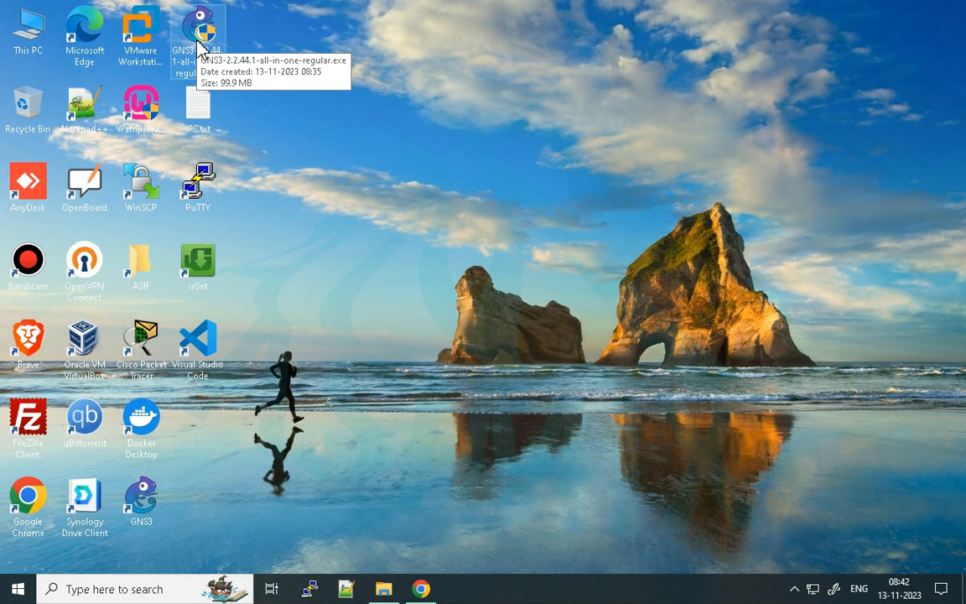
key("shift+Delete")
key("Return")
right_click(286, 78)
left_click(341, 129)
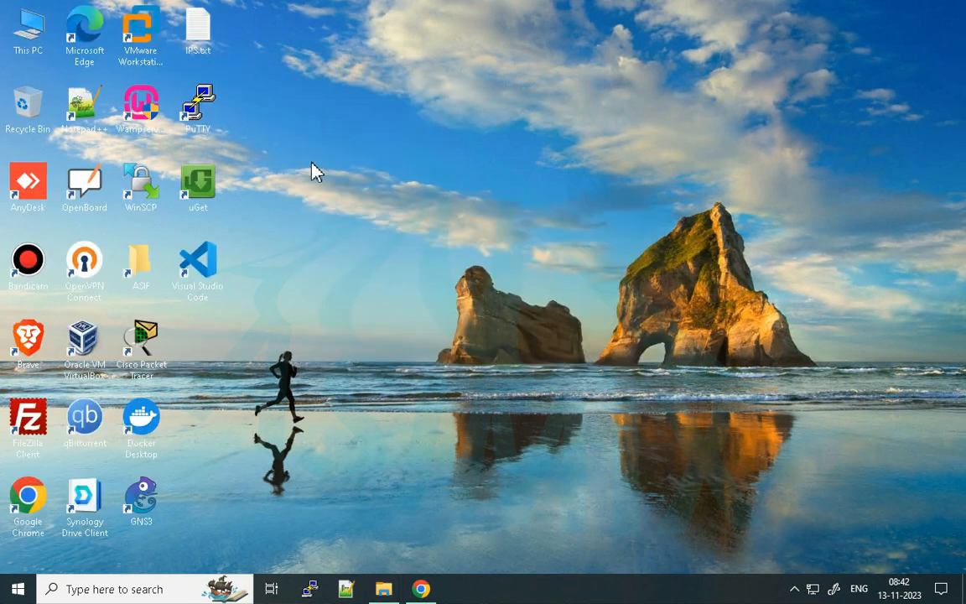
- Refresh the desktop and launch GNS3 from its desktop shortcut
left_click(138, 512)
left_click(316, 345)
mouse_move(448, 6)
right_click(315, 156)
left_click(375, 199)
double_click(141, 508)
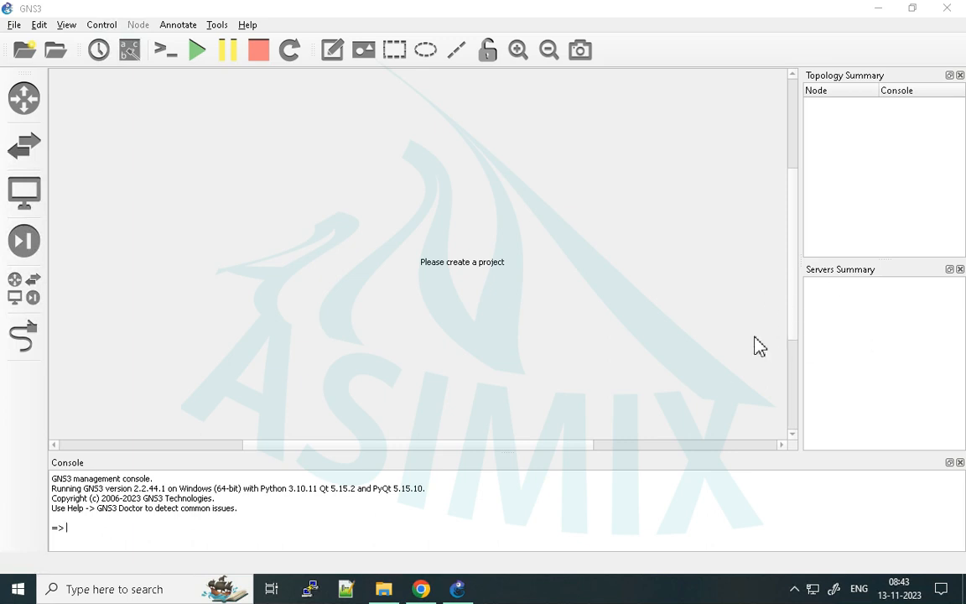
- Dismiss the Project dialog without creating or opening a project
mouse_move(457, 588)
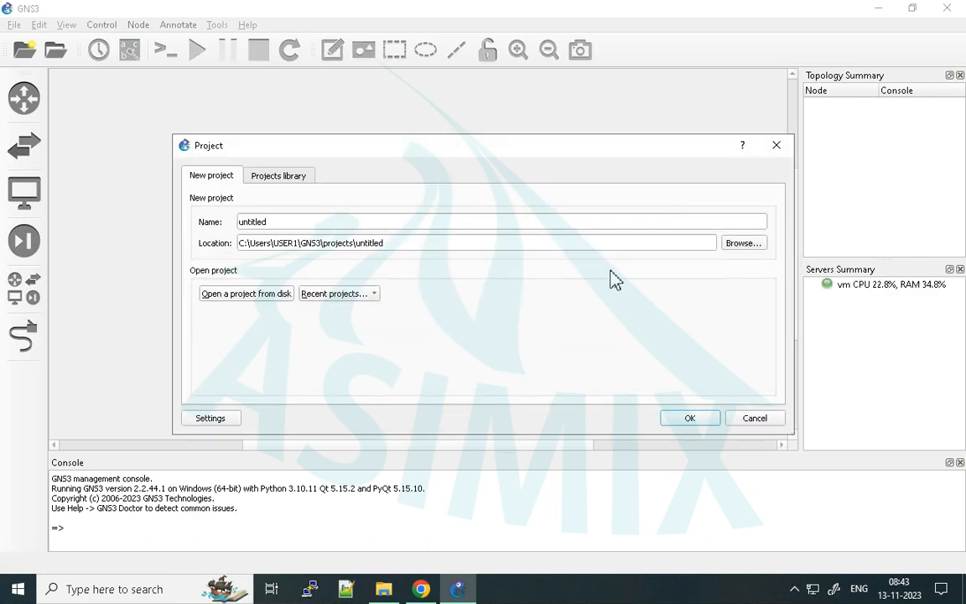
left_click_drag(417, 157, 385, 153)
left_click(735, 145)
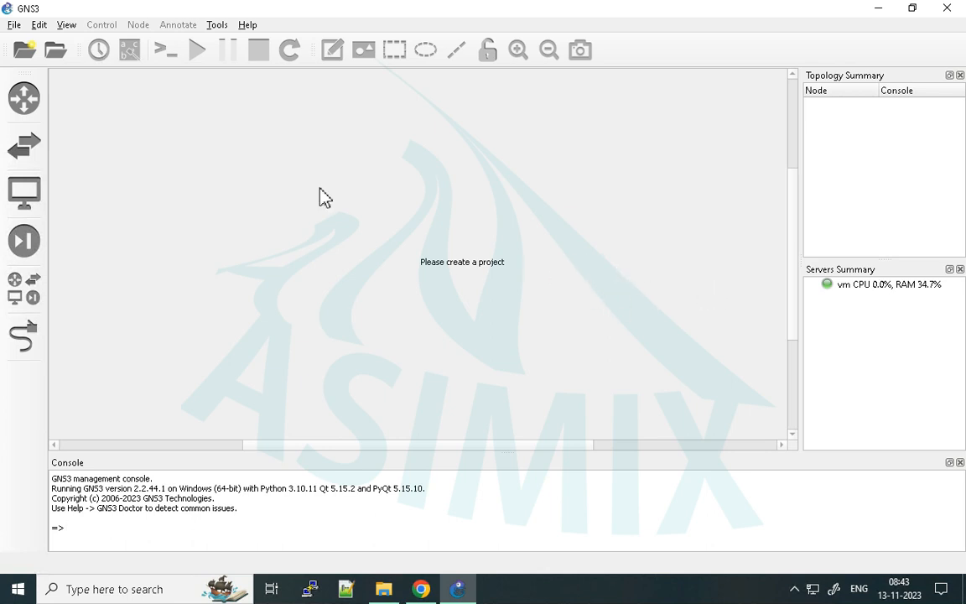
- Complete the GNS3 Setup Wizard with appliances set to run on the local computer
left_click(246, 25)
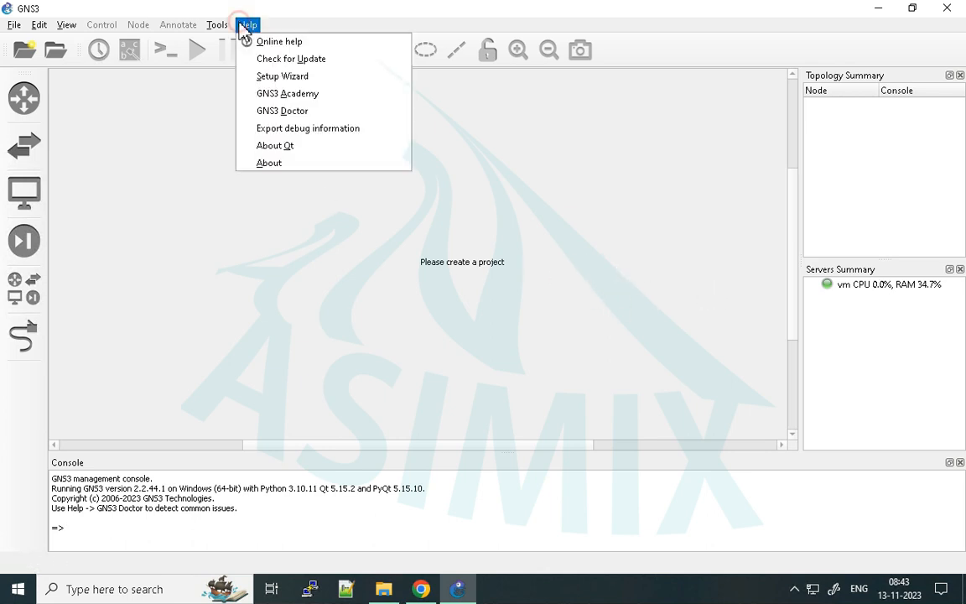
left_click(281, 80)
left_click_drag(416, 146, 381, 156)
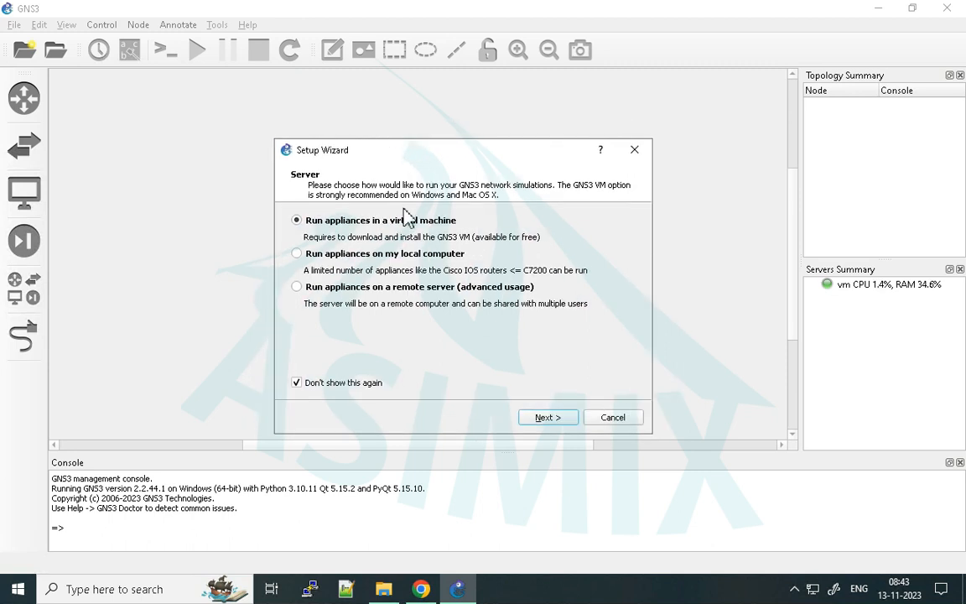
left_click(354, 255)
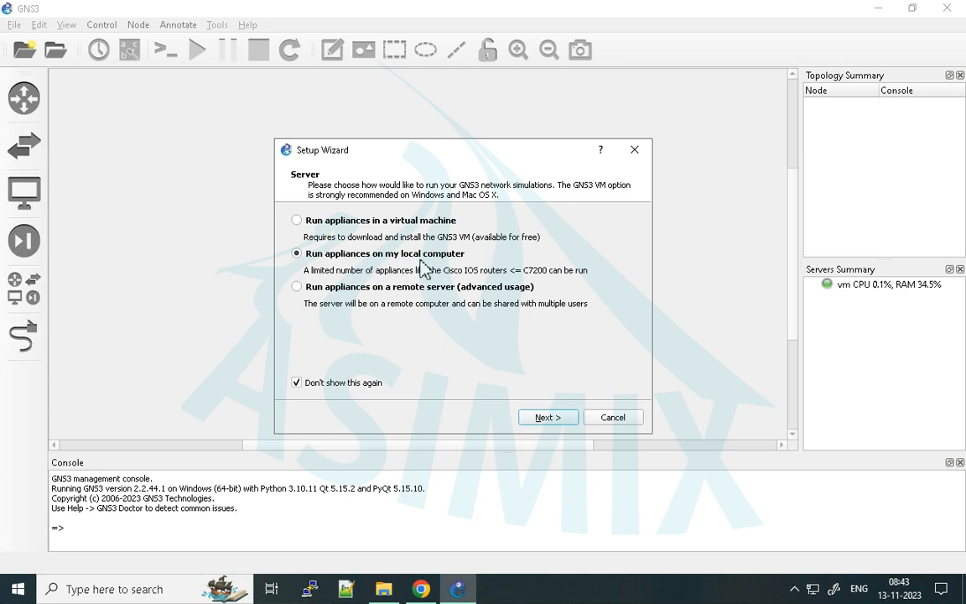
left_click(561, 425)
left_click(560, 425)
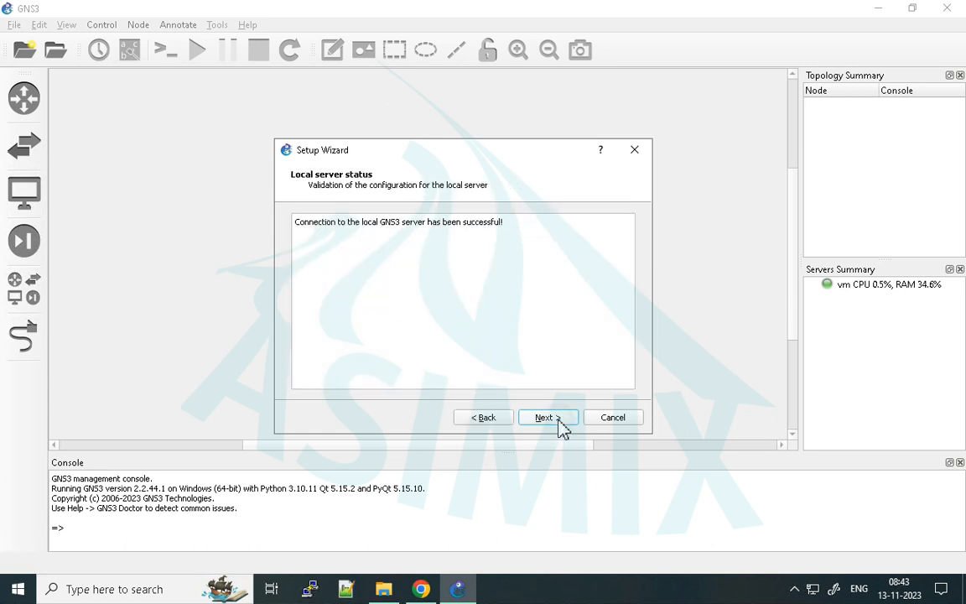
left_click(560, 425)
left_click(557, 425)
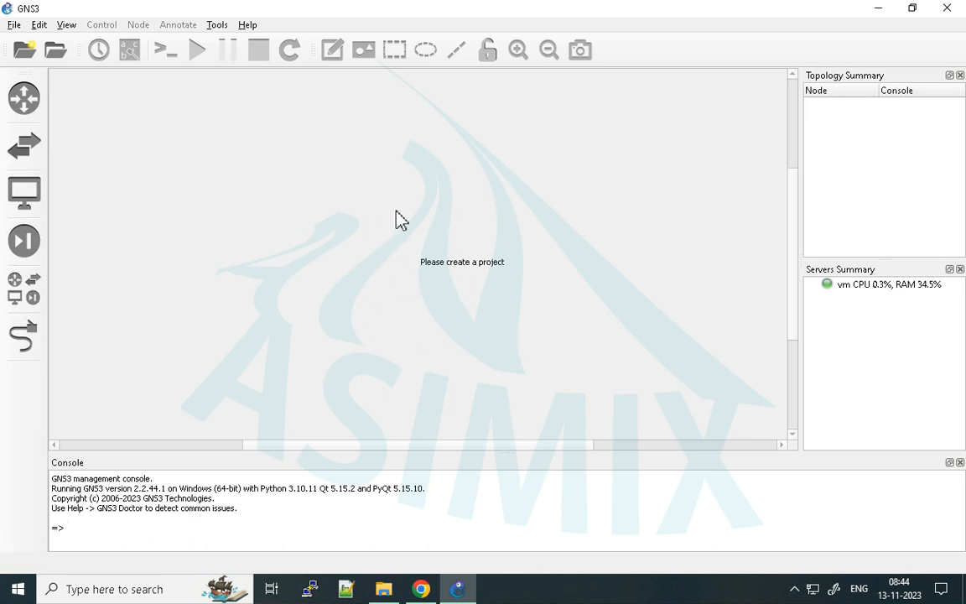
- Extract GNS3.VM.VMware.Workstation.2.2.44.1.zip in the Downloads folder into a subfolder of the same name
left_click(388, 589)
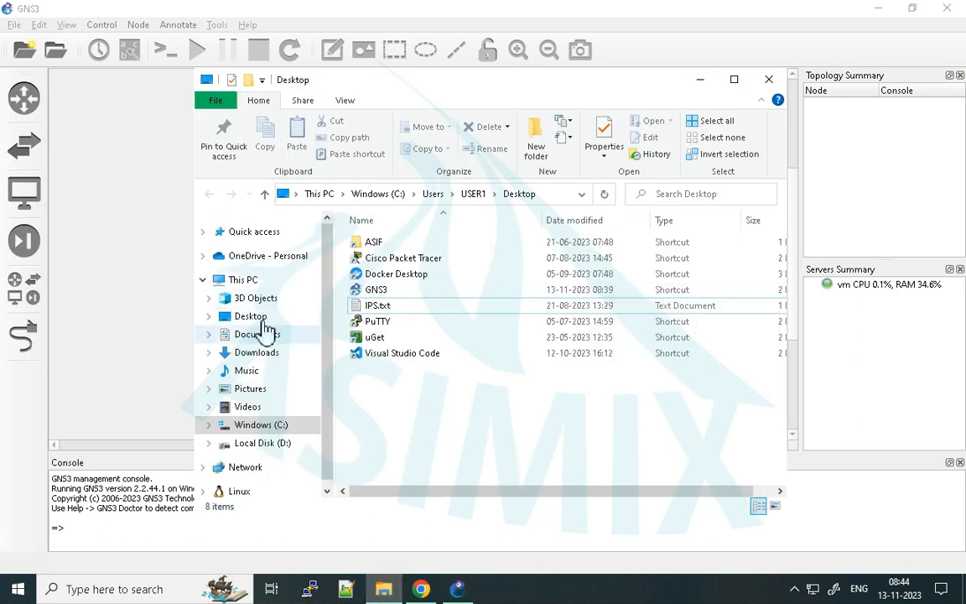
left_click(252, 354)
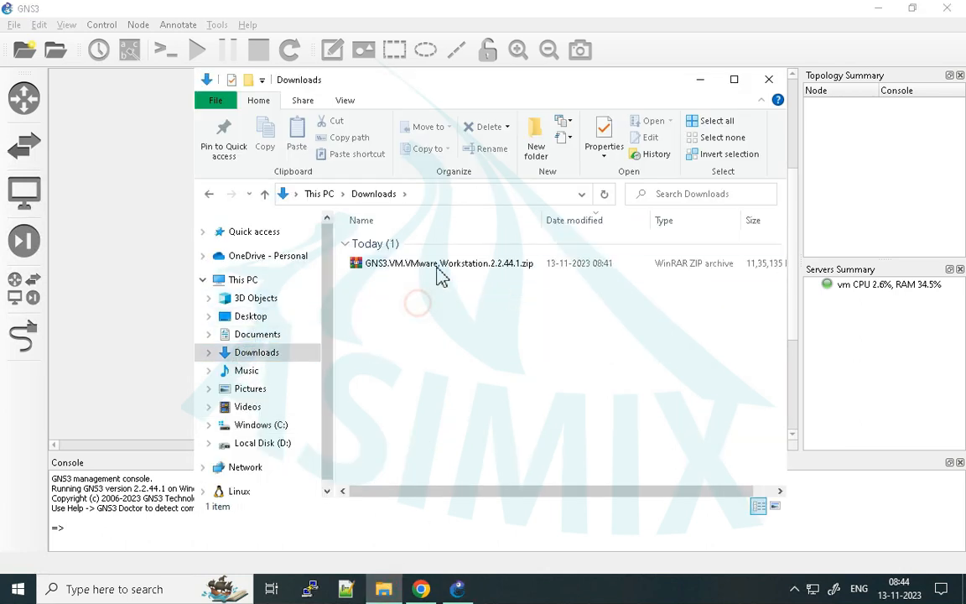
left_click(442, 275)
right_click(437, 270)
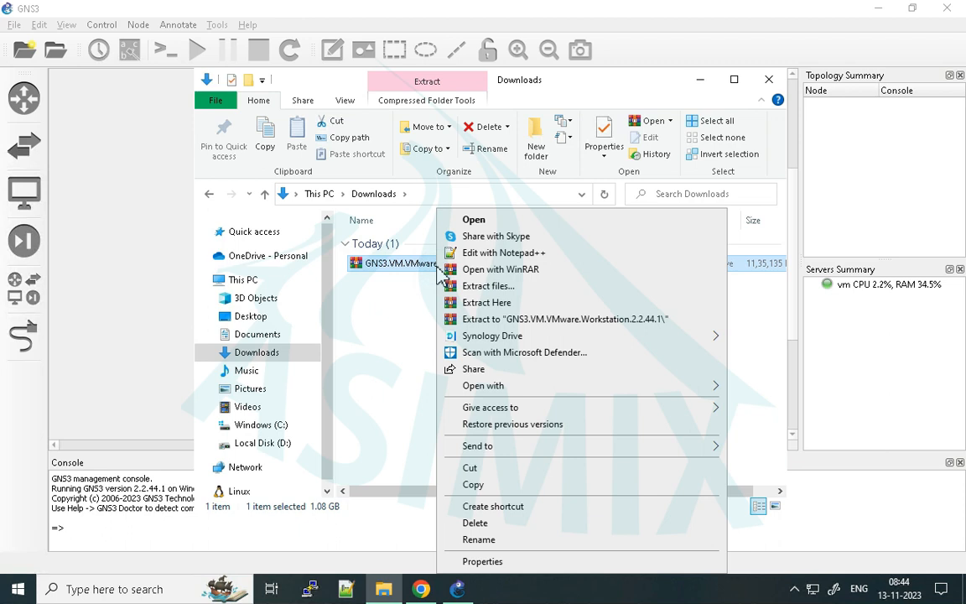
left_click(498, 320)
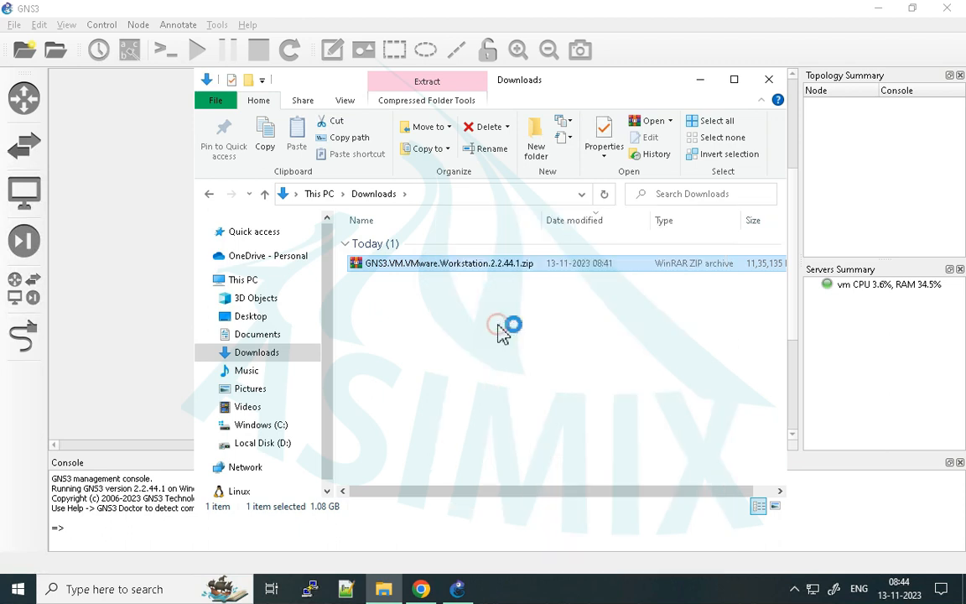
left_click_drag(463, 213, 206, 116)
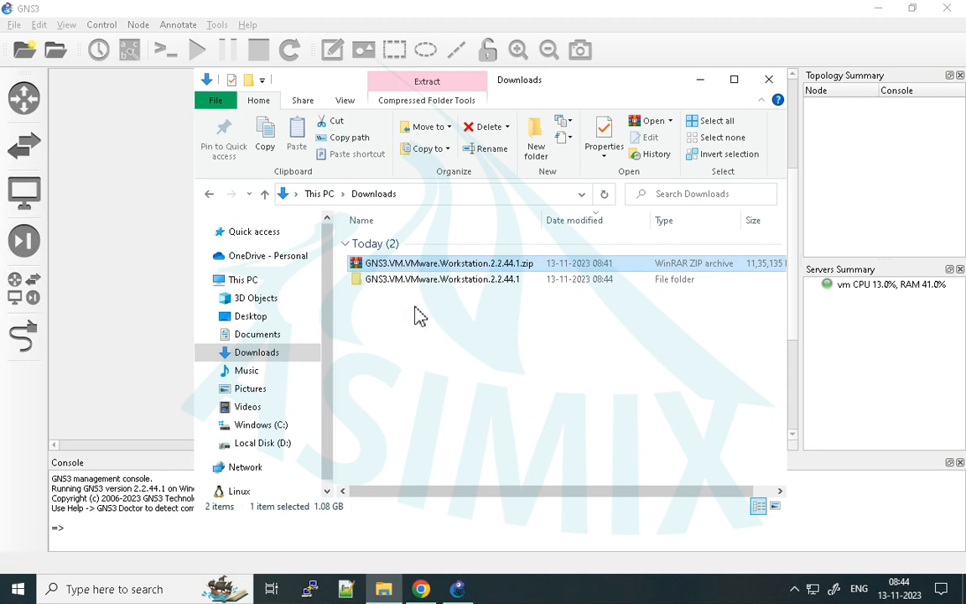
- Check the extracted GNS3.VM.VMware.Workstation.2.2.44.1 folder for GNS3 VM.ova, and minimize the file window
double_click(404, 281)
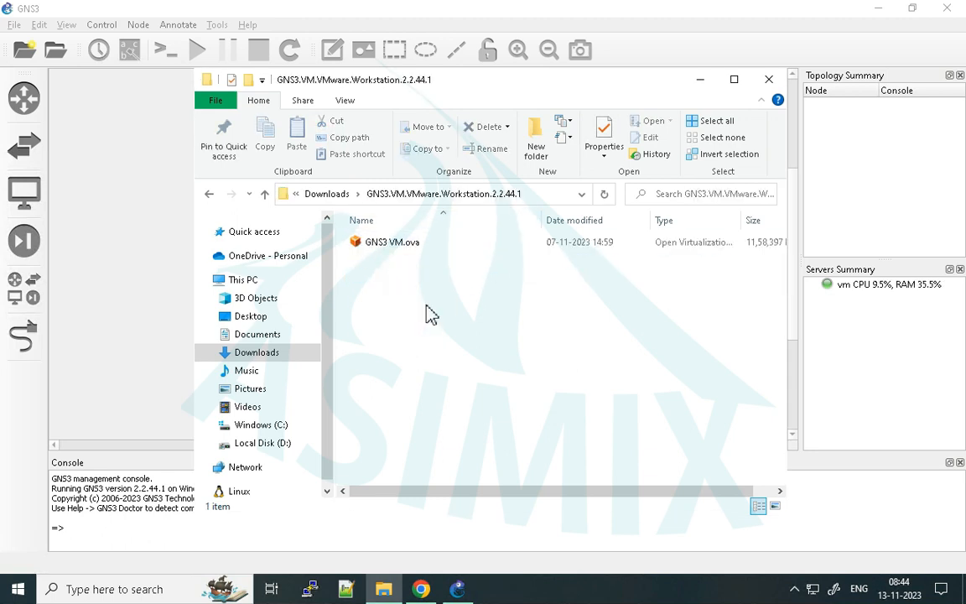
left_click(394, 245)
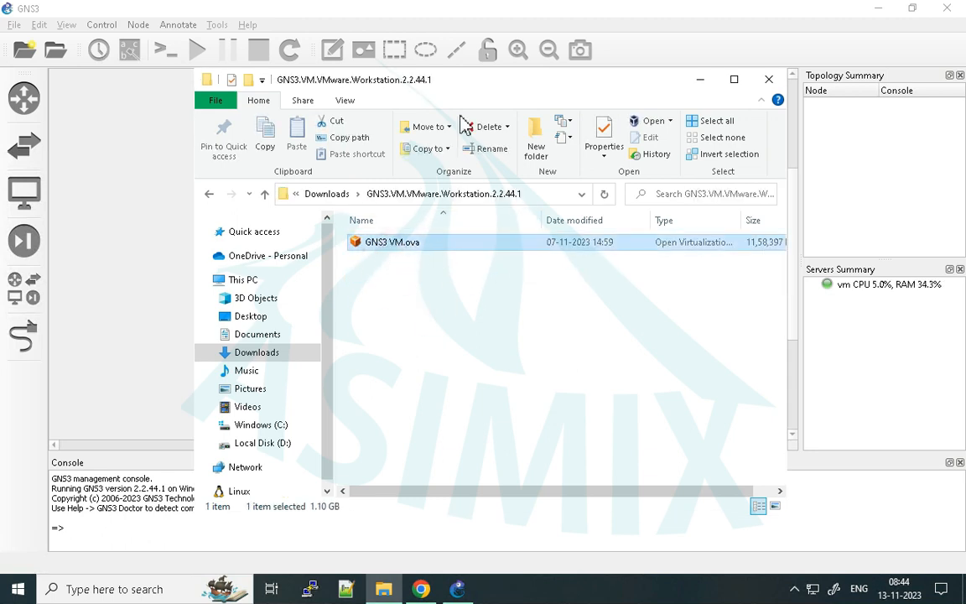
left_click_drag(425, 79, 386, 58)
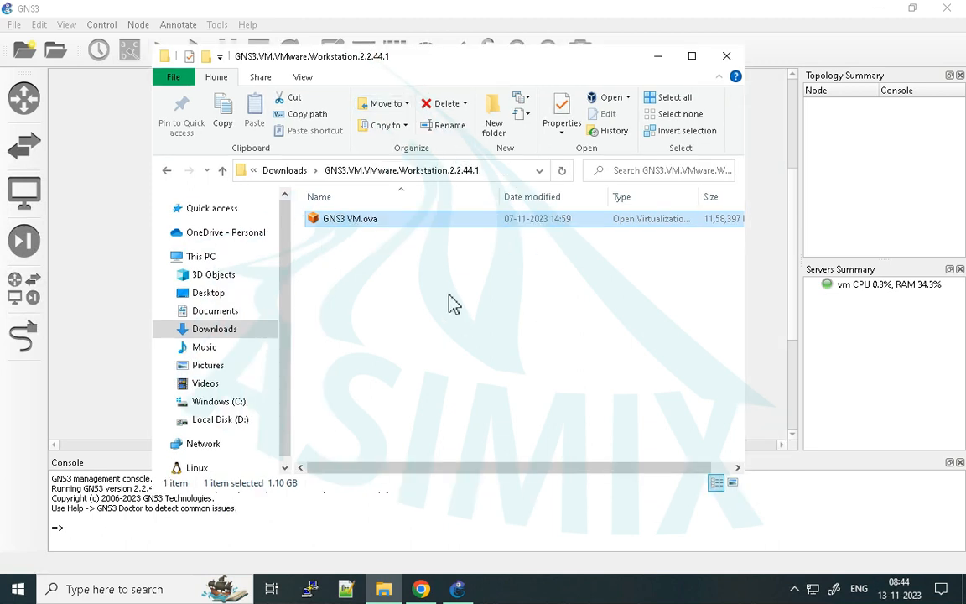
left_click(658, 57)
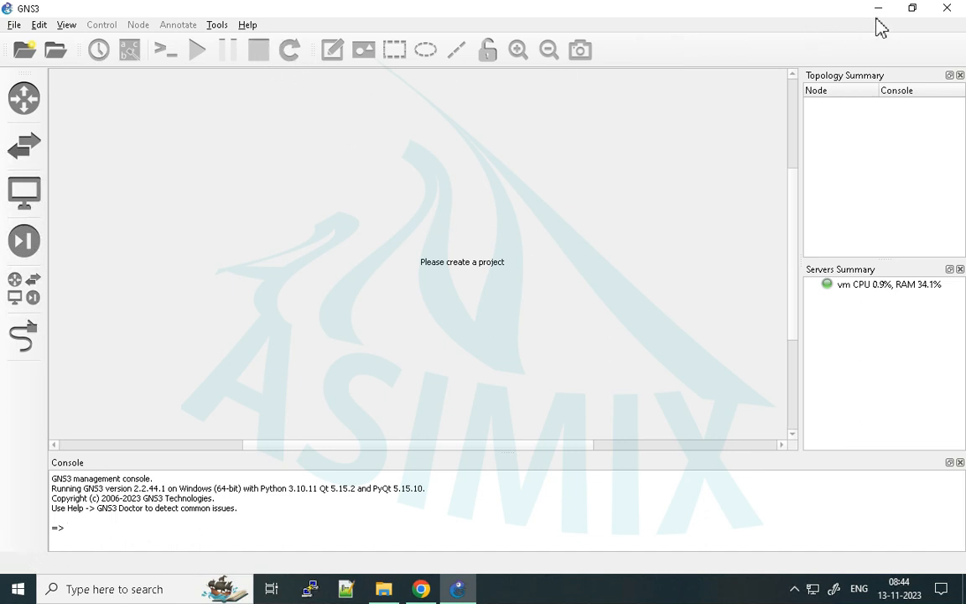
- Open the GNS3 preferences and show the Dynamips IOS router templates
left_click(38, 26)
left_click(56, 95)
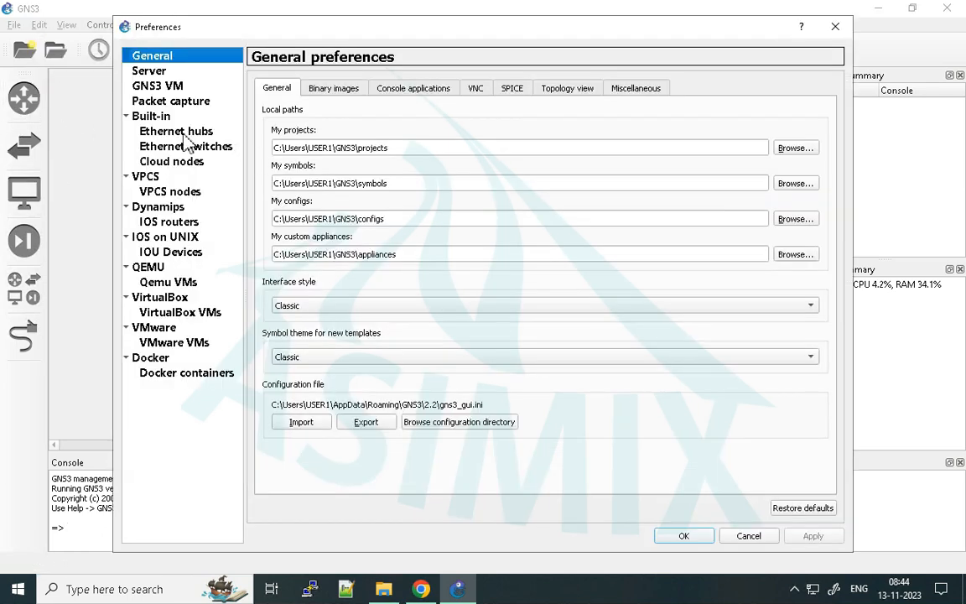
left_click(161, 223)
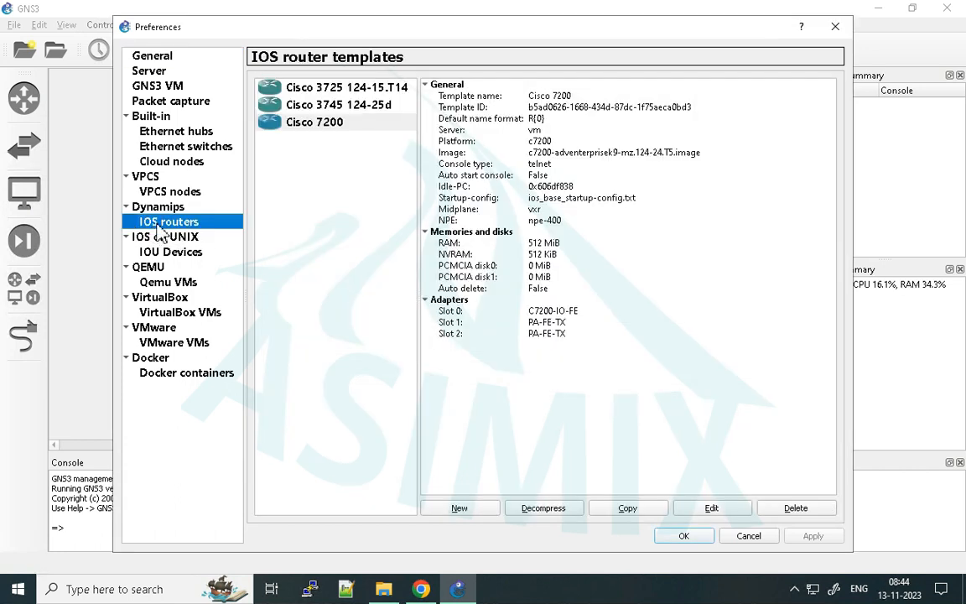
- Delete the Cisco 3725 124-15.T14, Cisco 7200 and Cisco 3745 124-25d IOS router templates
left_click(320, 123)
left_click(323, 88)
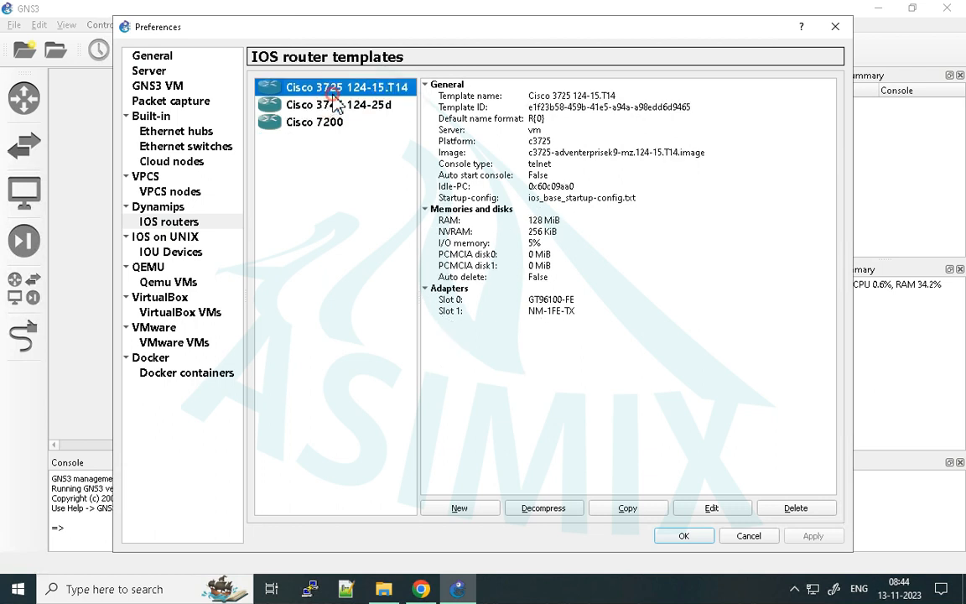
left_click(796, 507)
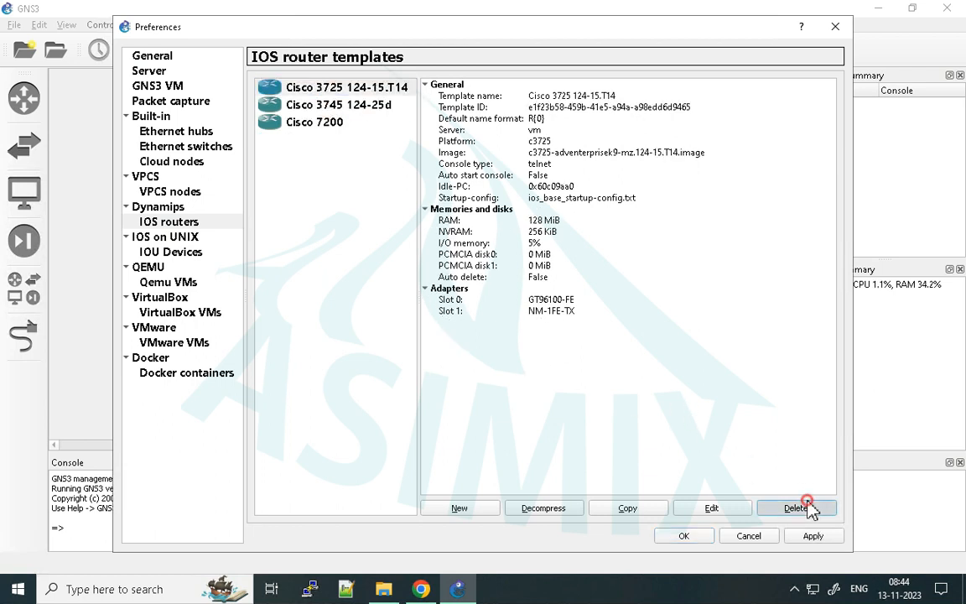
left_click(335, 105)
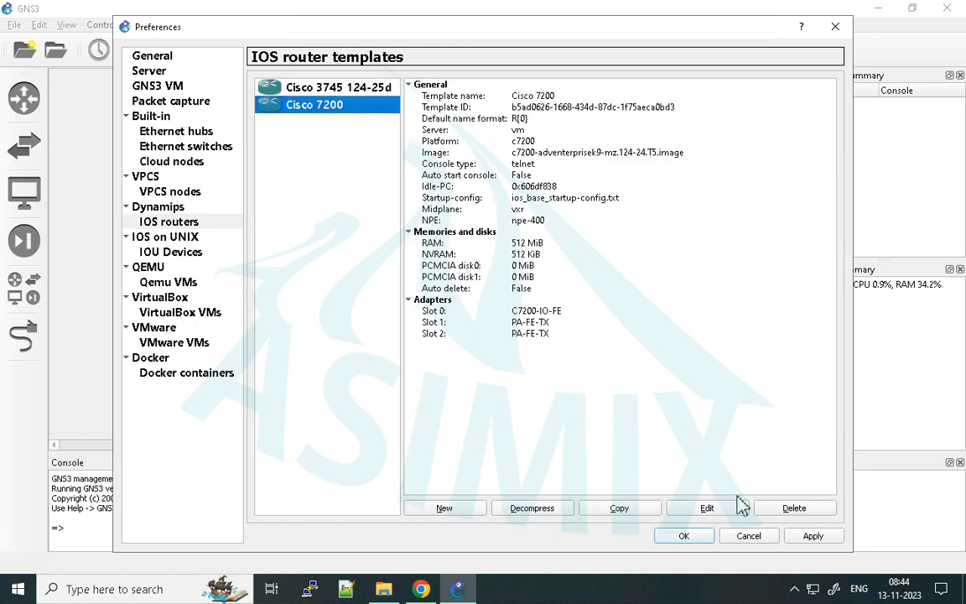
left_click(795, 508)
left_click(356, 92)
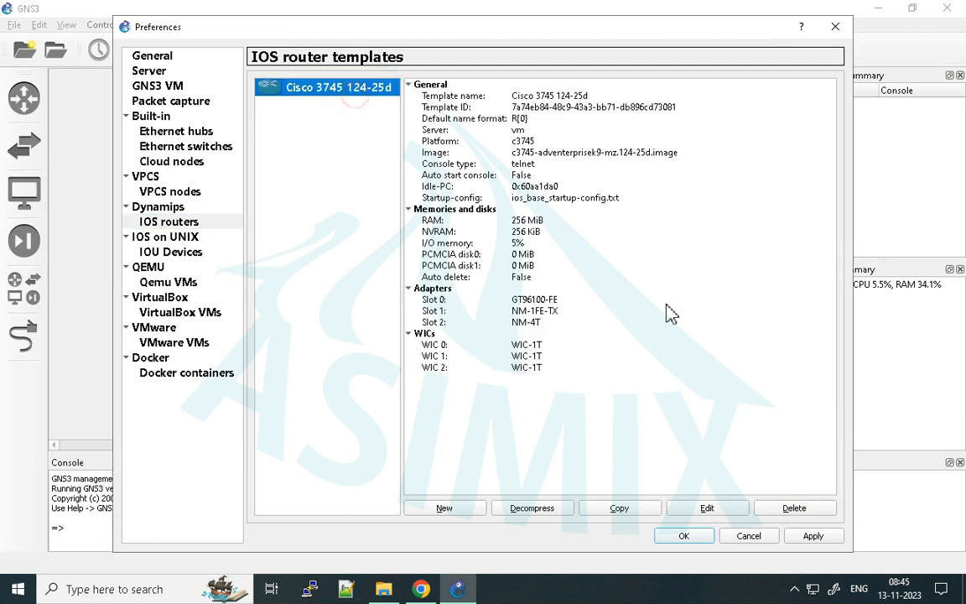
left_click(789, 510)
left_click(329, 153)
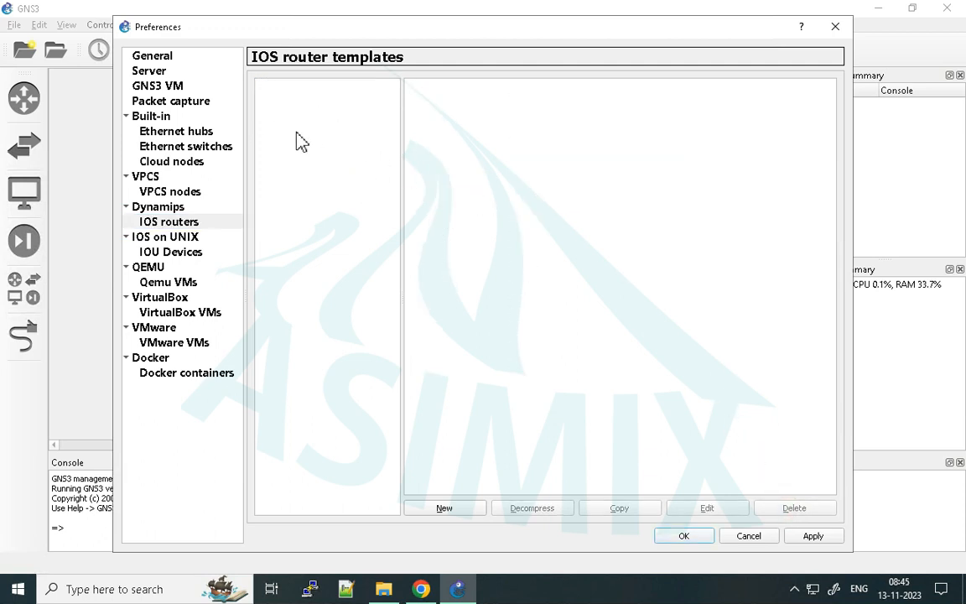
- Examine the new-template wizards for IOS routers and IOU devices, including the IOU server type options, and cancel both
left_click(444, 509)
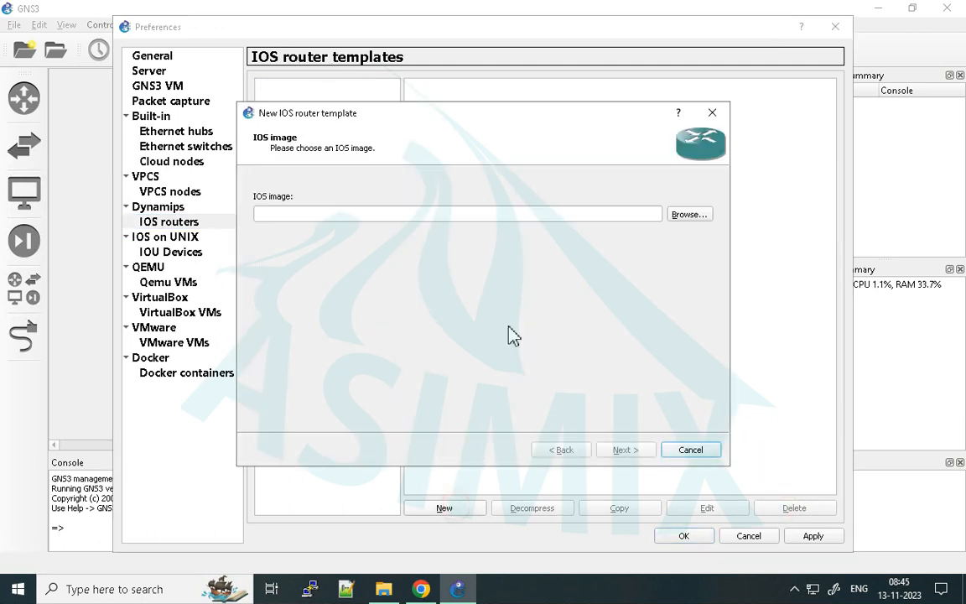
left_click(712, 113)
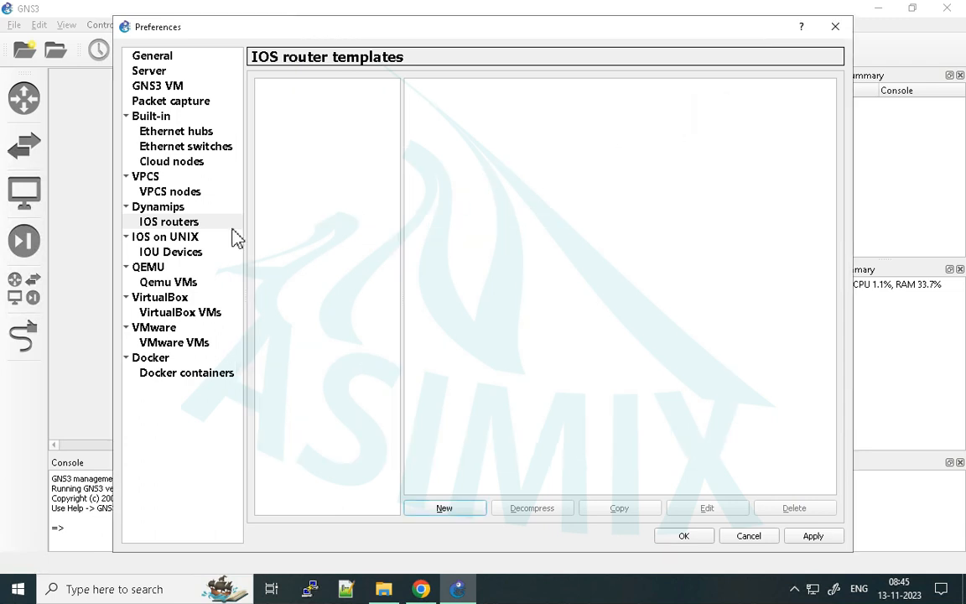
left_click(186, 222)
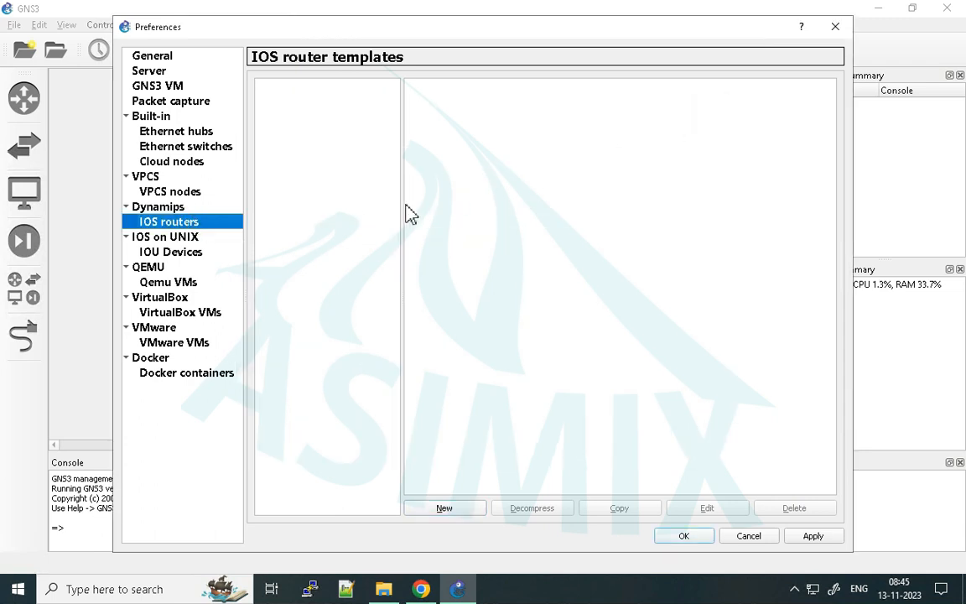
left_click(158, 257)
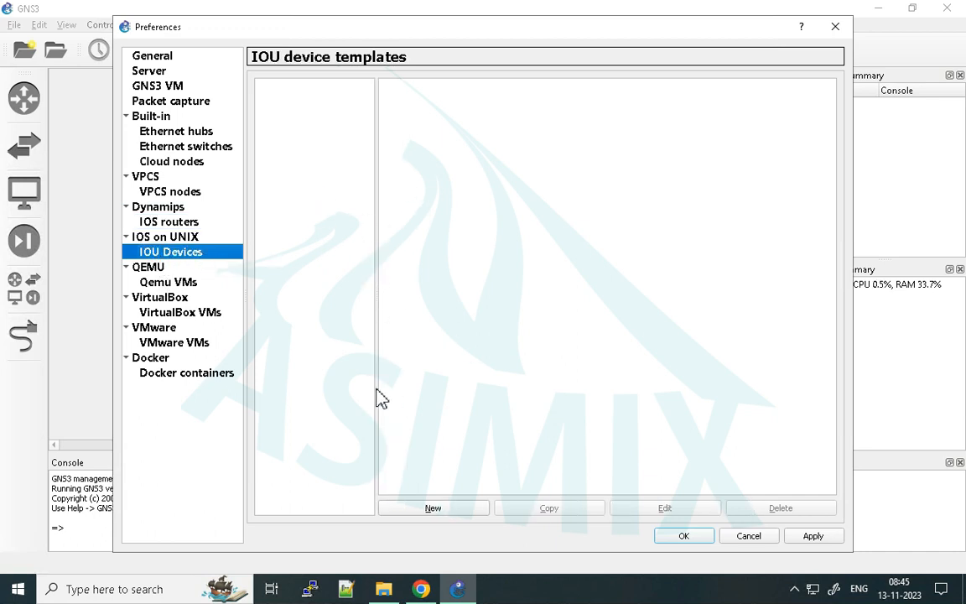
left_click(433, 508)
left_click(272, 205)
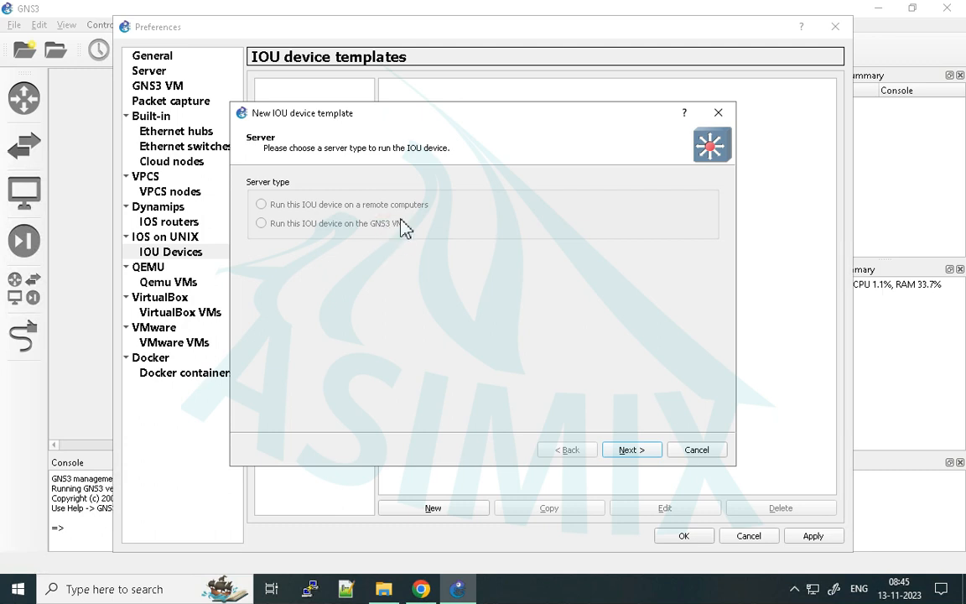
left_click(357, 215)
left_click(706, 113)
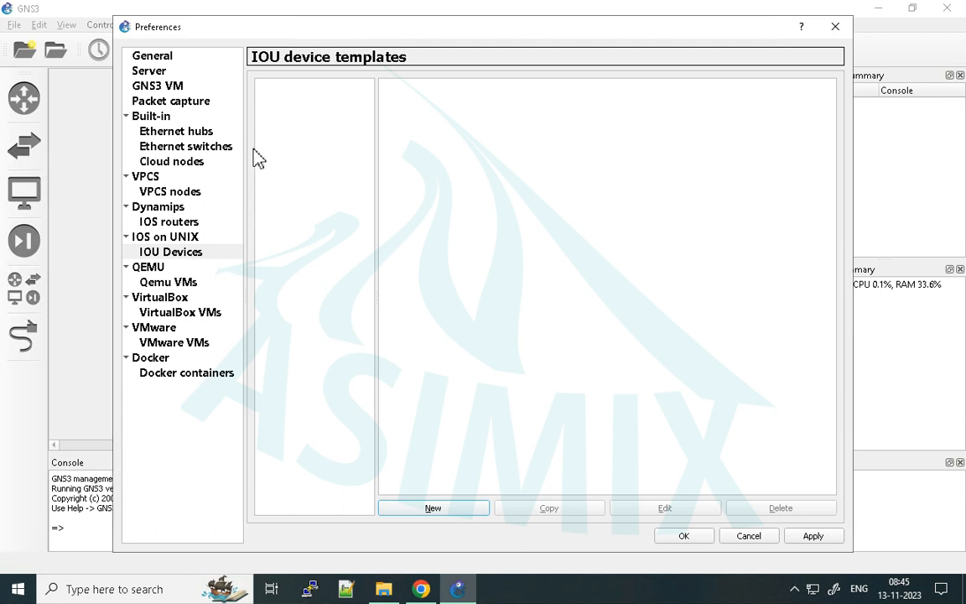
- Close the preferences without saving the changes and dismiss the notification
left_click(835, 27)
left_click(542, 318)
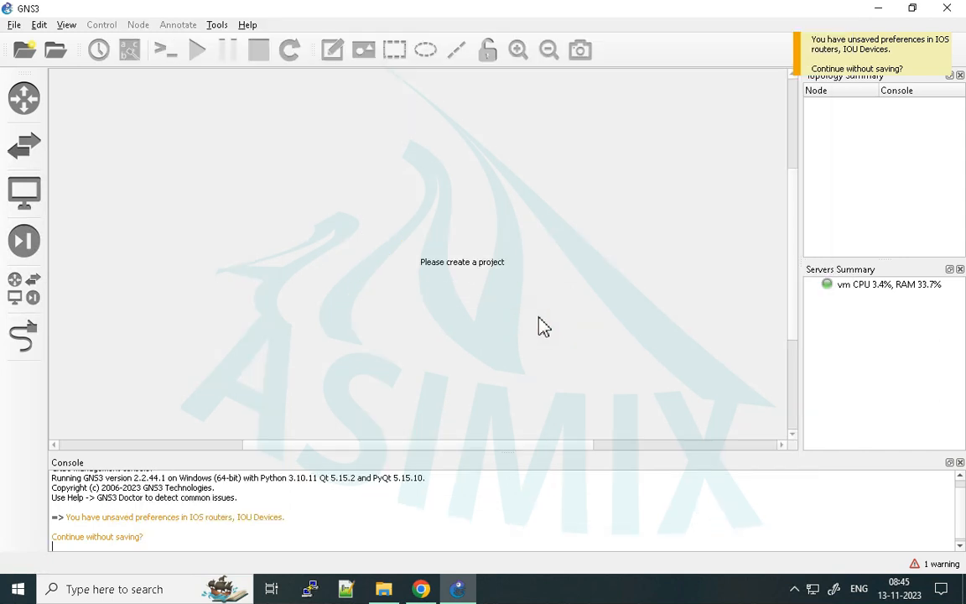
left_click(854, 57)
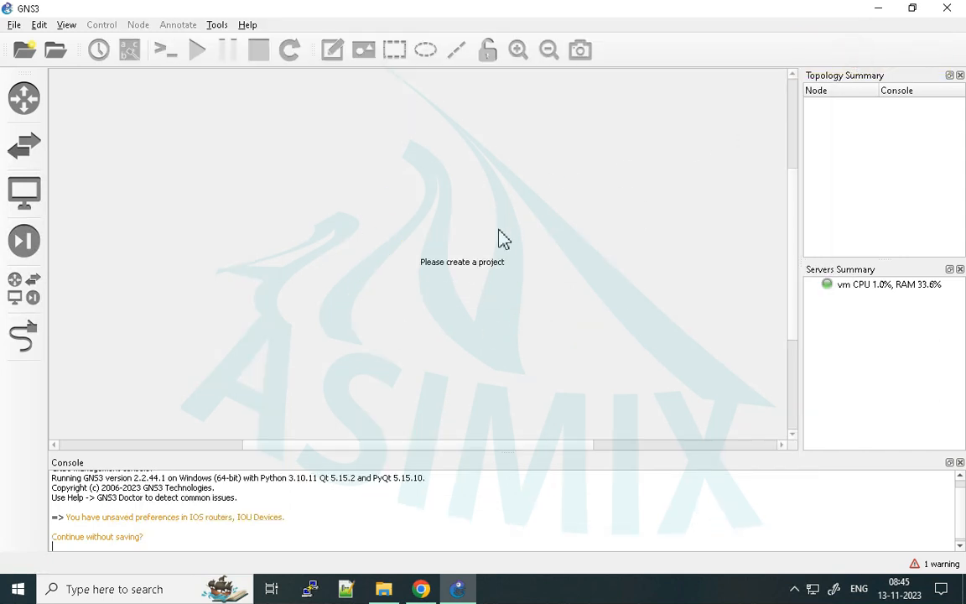
- Reopen the preferences, delete all three Cisco IOS router templates, apply the change and close the dialog
left_click(39, 24)
left_click(61, 92)
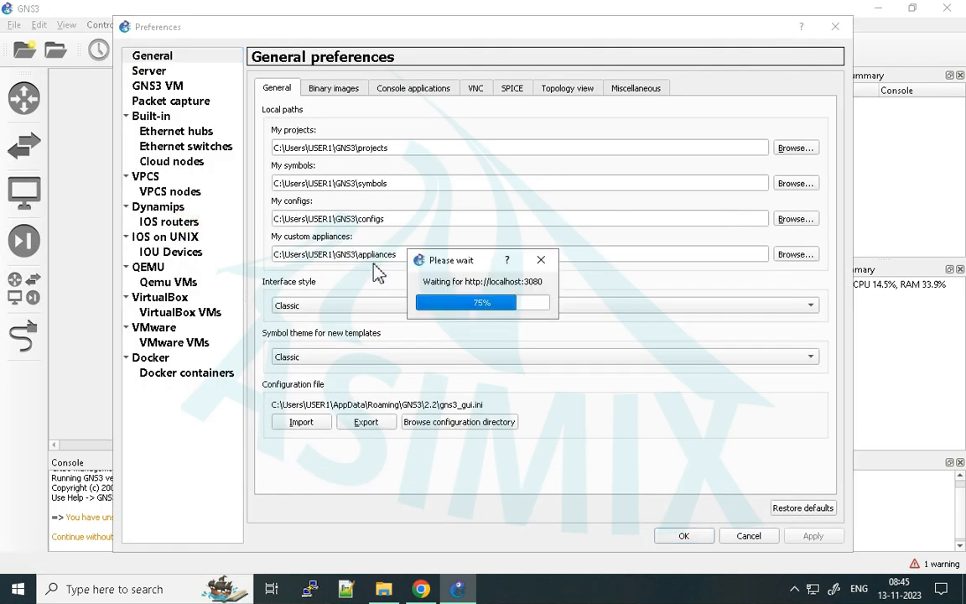
left_click(168, 222)
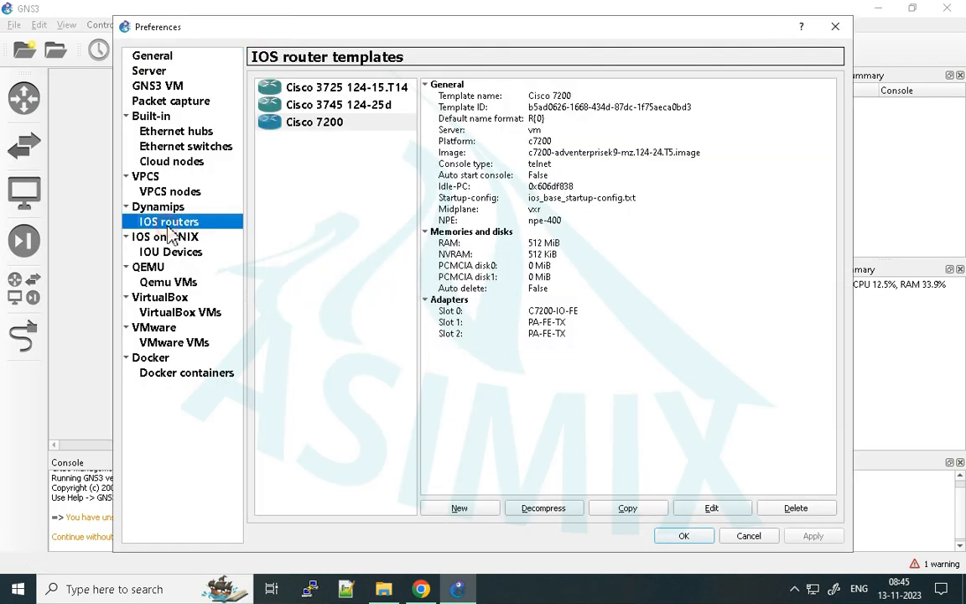
left_click(331, 105)
left_click(317, 126)
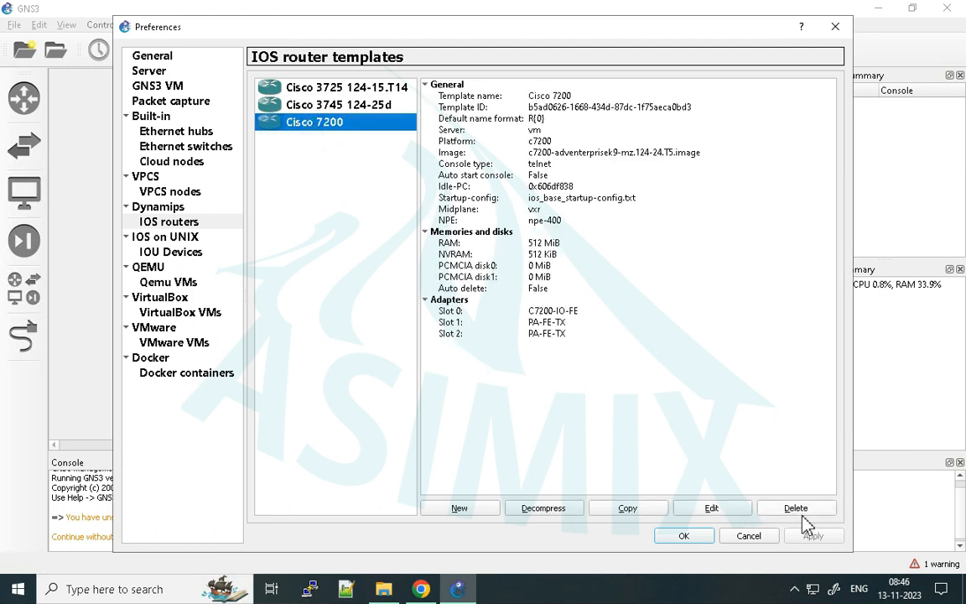
left_click(795, 508)
left_click(323, 109)
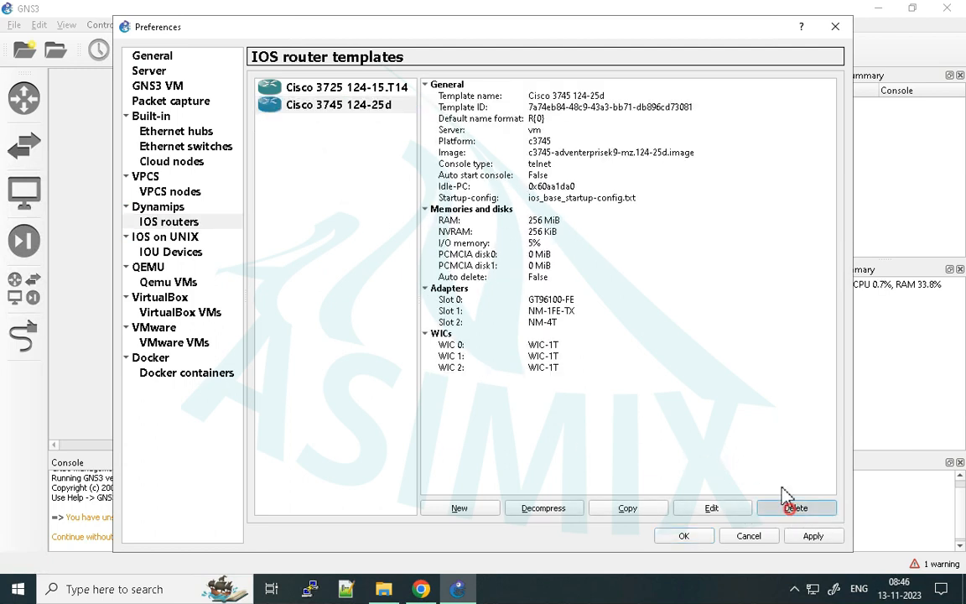
left_click(796, 508)
left_click(340, 104)
left_click(795, 509)
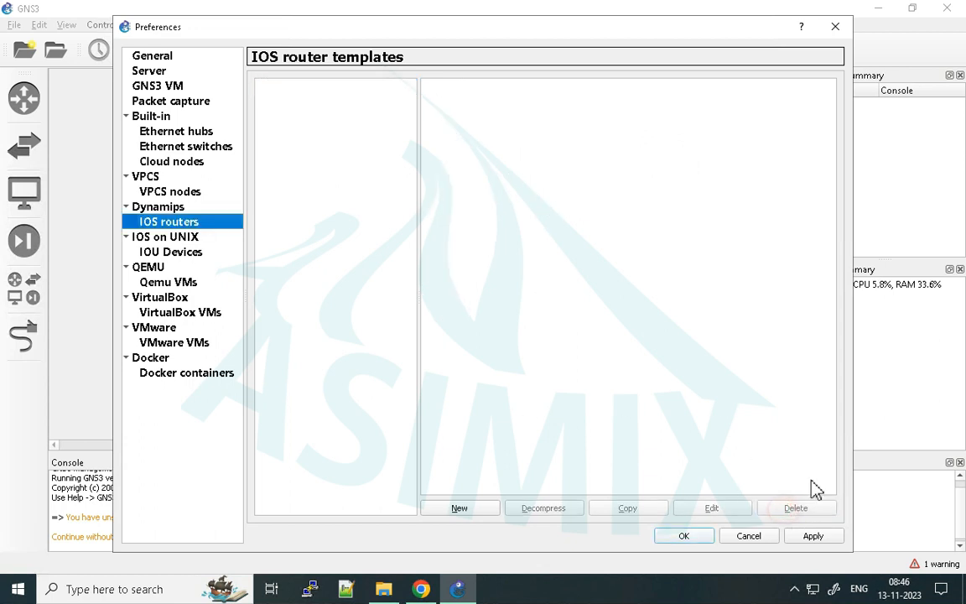
left_click(818, 538)
left_click(711, 537)
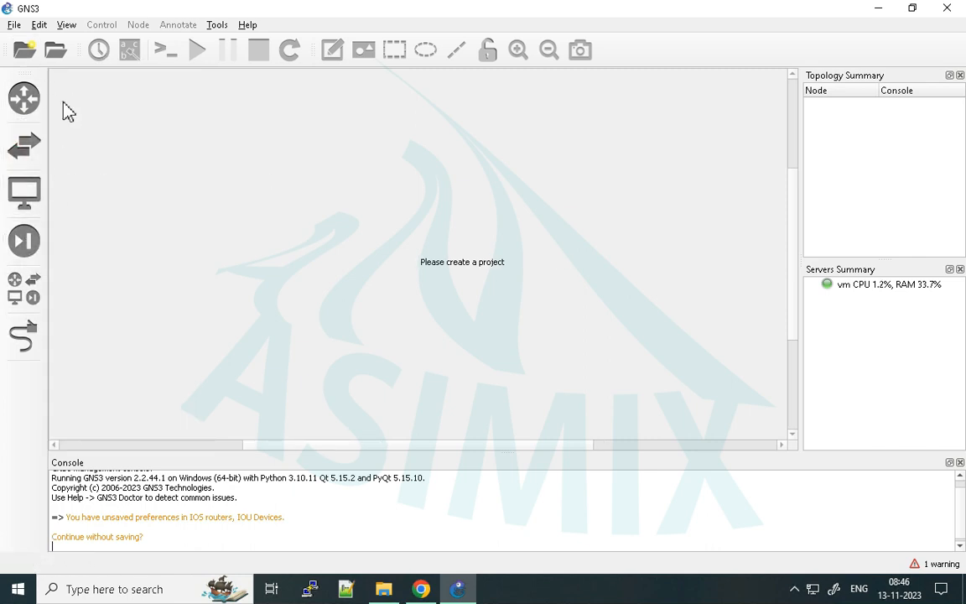
- Quit GNS3 and refresh the Windows desktop
left_click(14, 26)
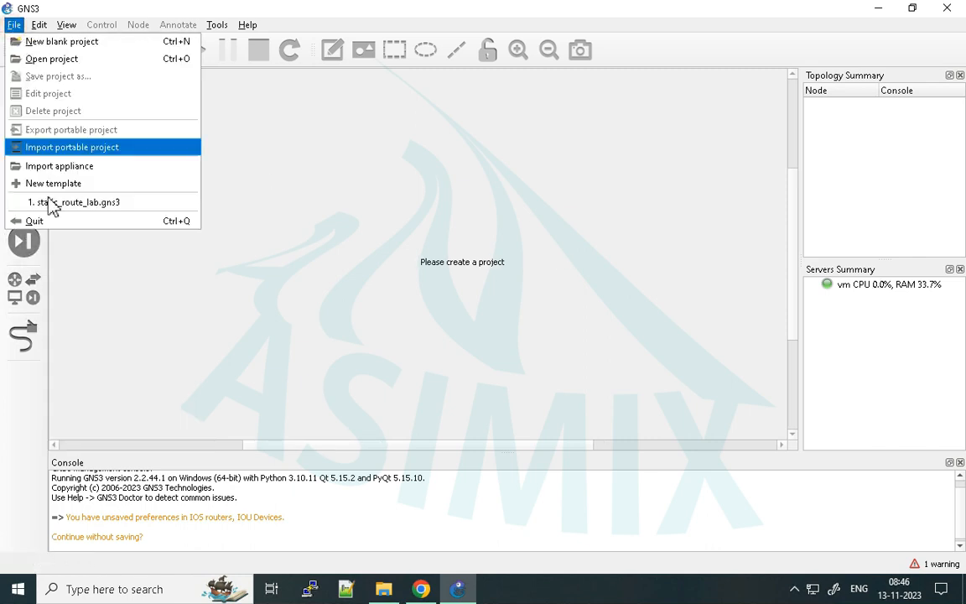
left_click(52, 221)
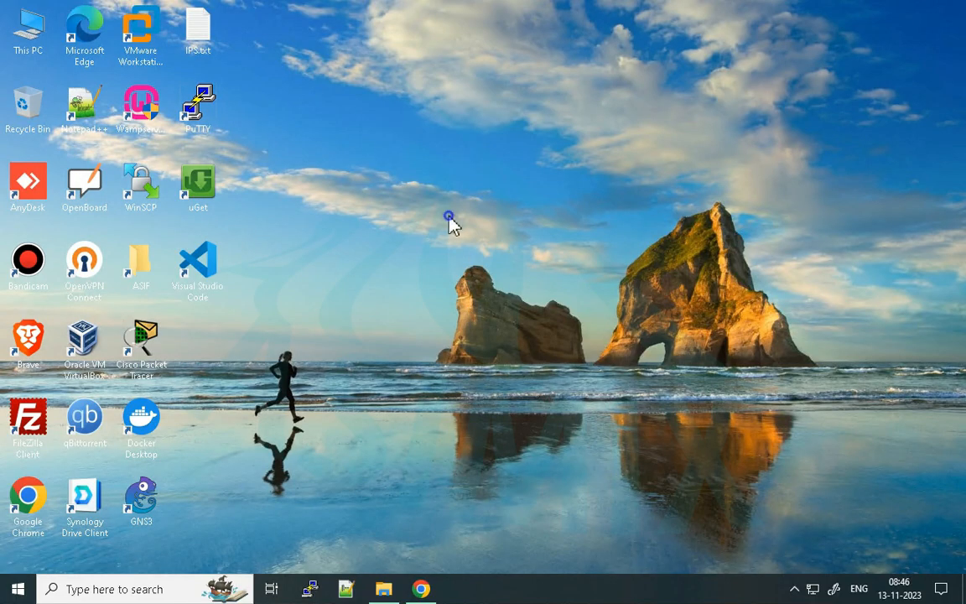
right_click(450, 222)
left_click(512, 262)
- Open GNS3 VM.ova from the extracted GNS3.VM.VMware.Workstation.2.2.44.1 folder in Downloads with VMware Workstation
left_click(383, 587)
left_click(347, 268)
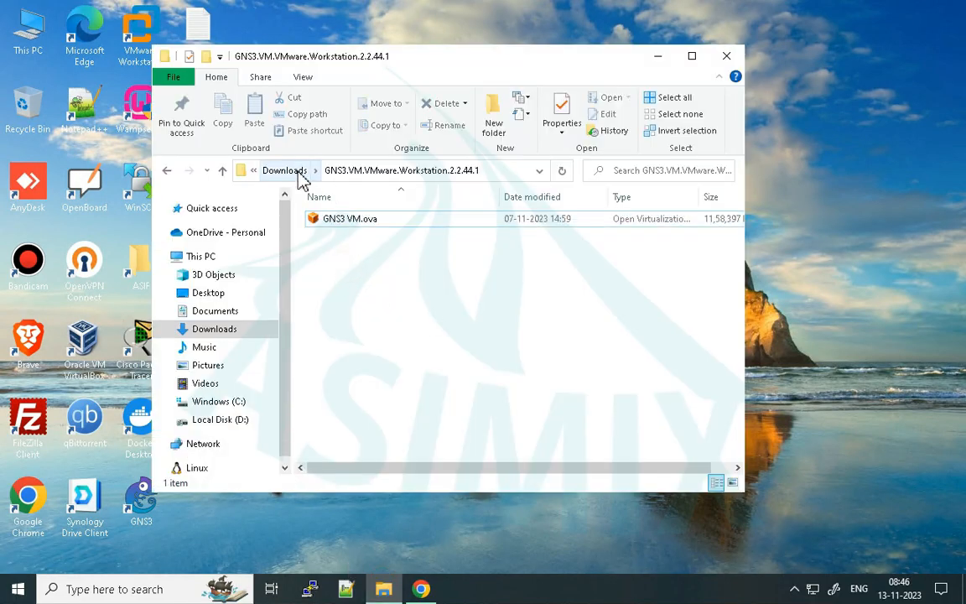
left_click(293, 171)
double_click(344, 256)
right_click(334, 222)
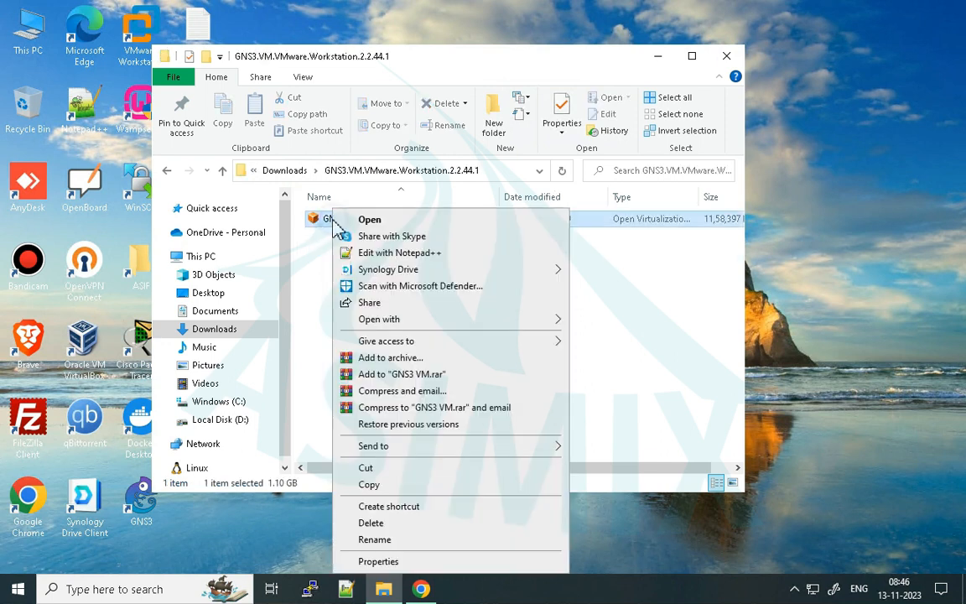
mouse_move(398, 343)
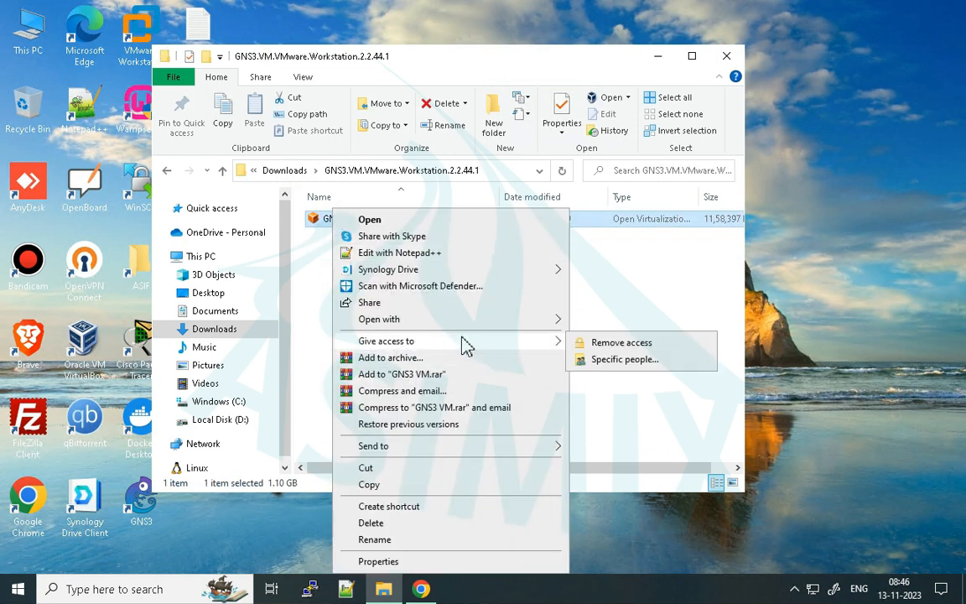
mouse_move(420, 320)
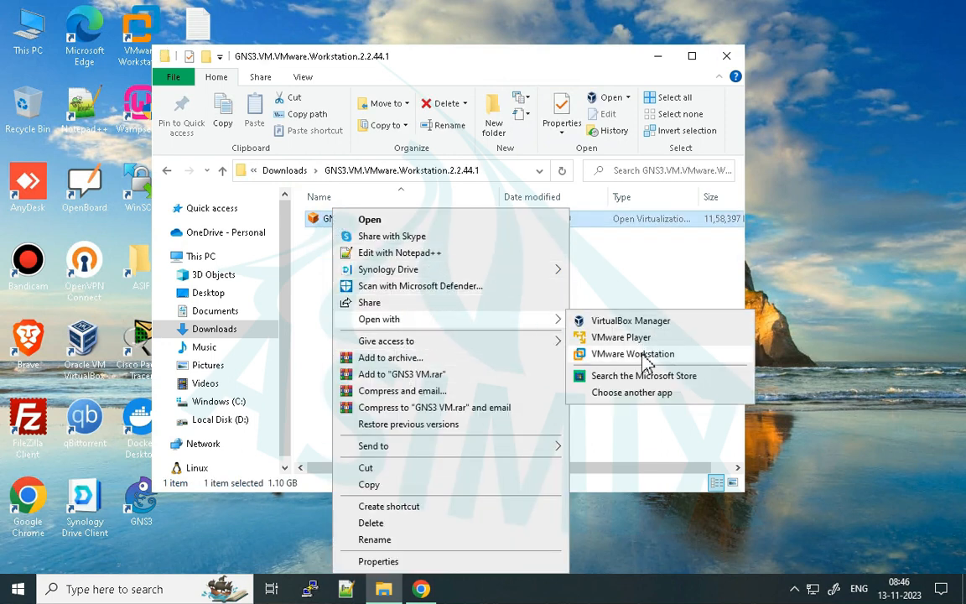
left_click(634, 355)
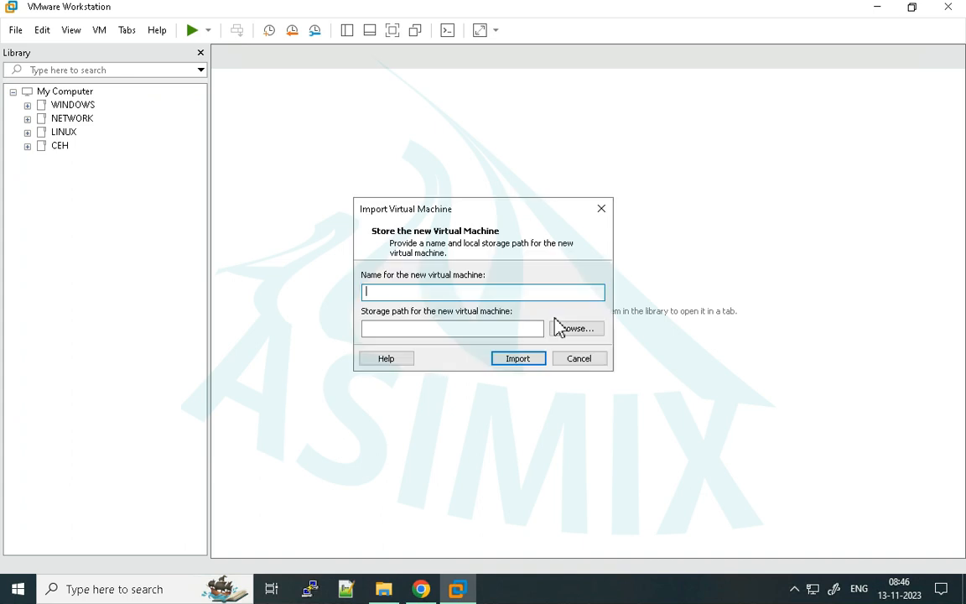
- Name the new virtual machine GNS3, with D:\VM\VMware_Workstation\GNS3 as its storage path
left_click(523, 328)
left_click(411, 292)
type("GNS3")
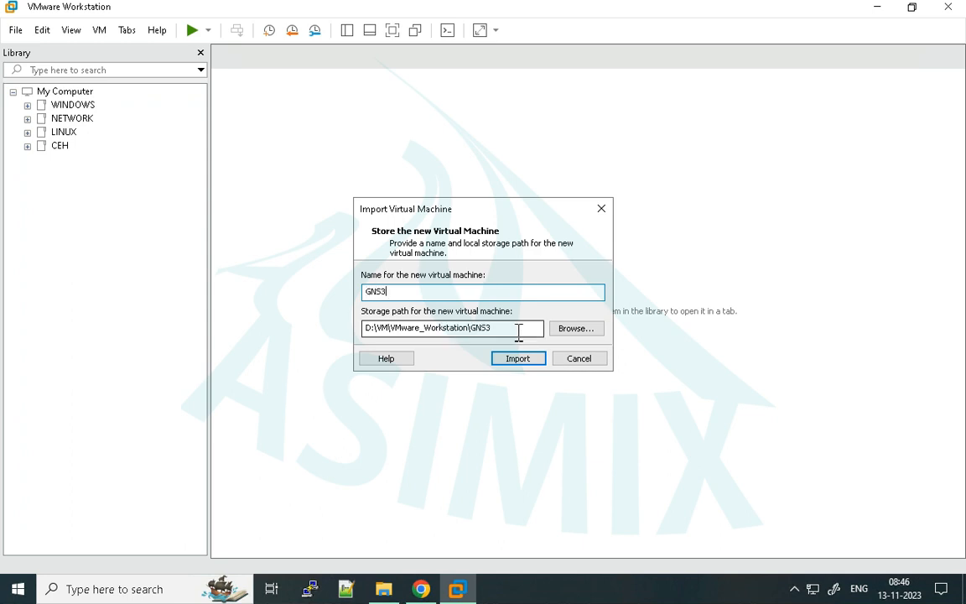
left_click_drag(518, 332, 383, 333)
left_click(505, 332)
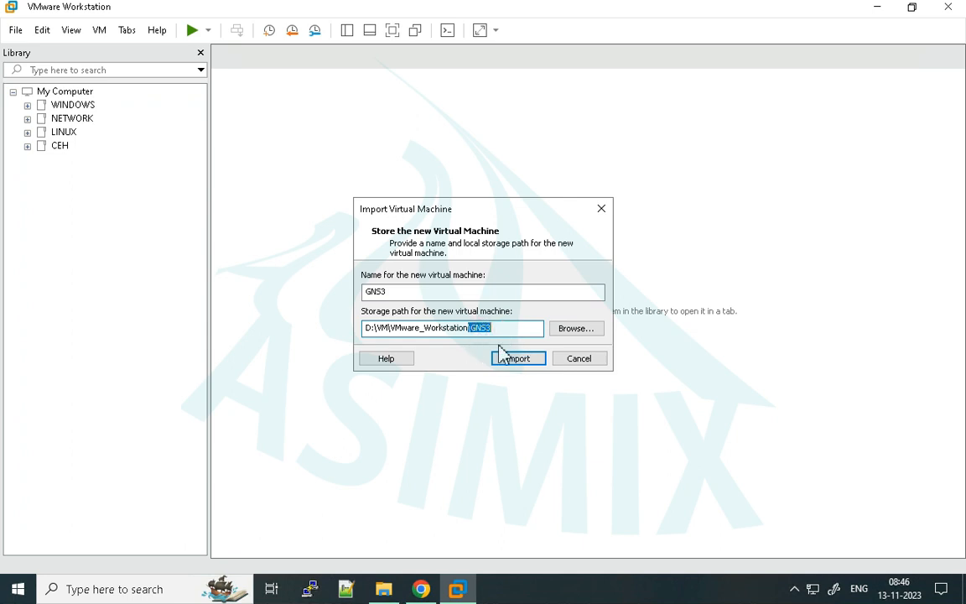
- Check the existing virtual machine folders in D:\VM\VMware_Workstation and start importing the GNS3 virtual machine
left_click(387, 589)
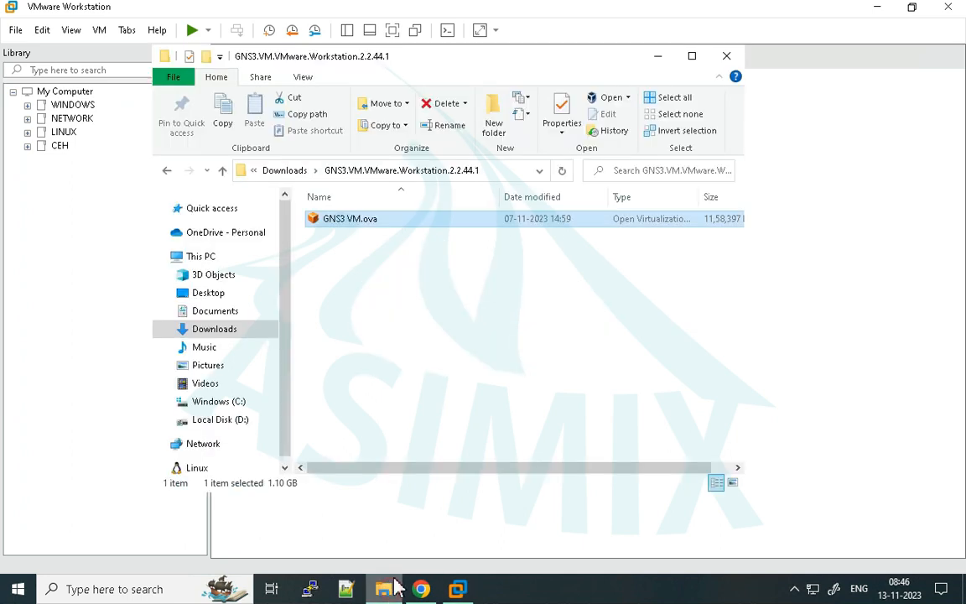
left_click(239, 423)
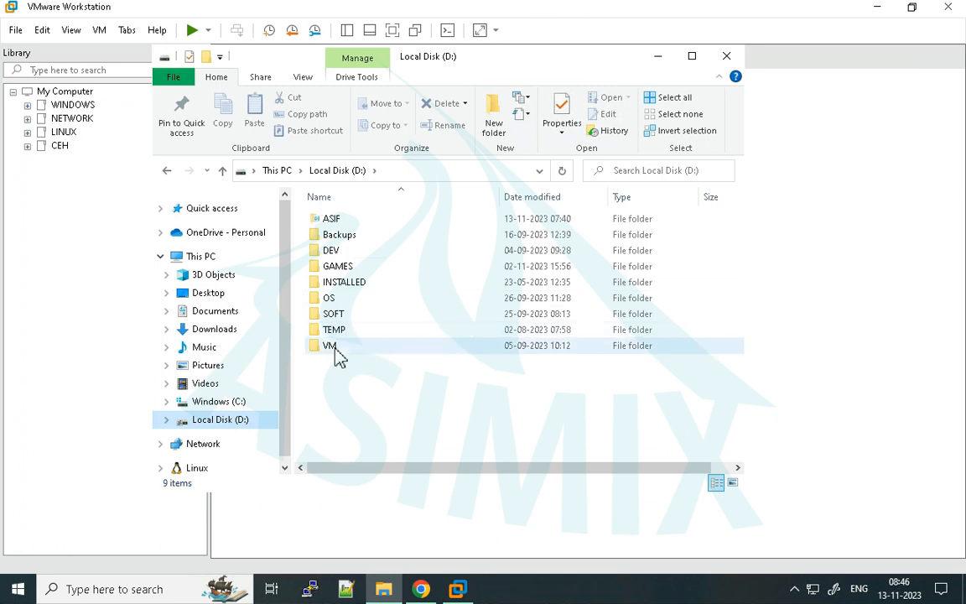
double_click(335, 349)
double_click(374, 252)
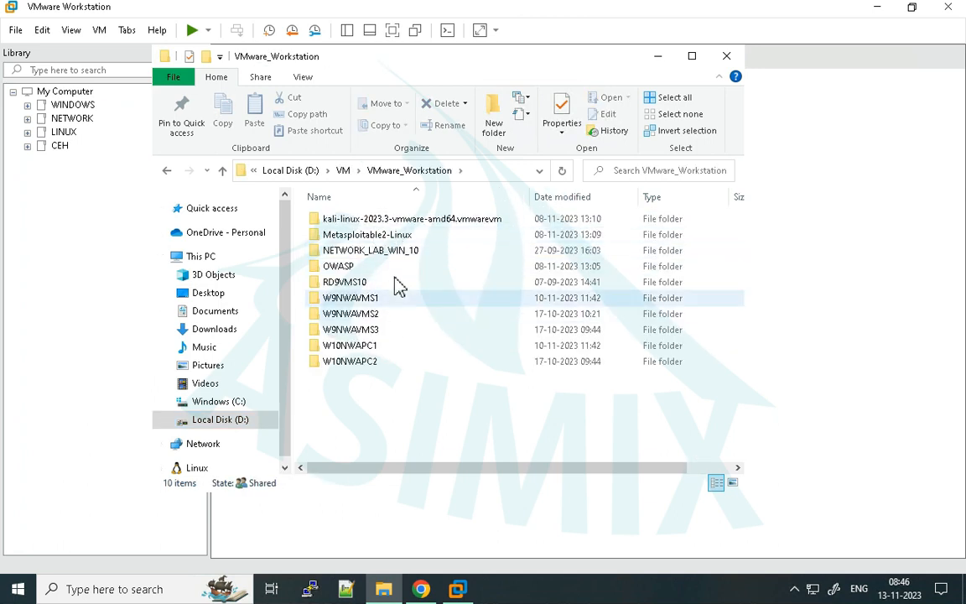
left_click_drag(414, 245, 383, 209)
left_click(453, 377)
left_click(661, 55)
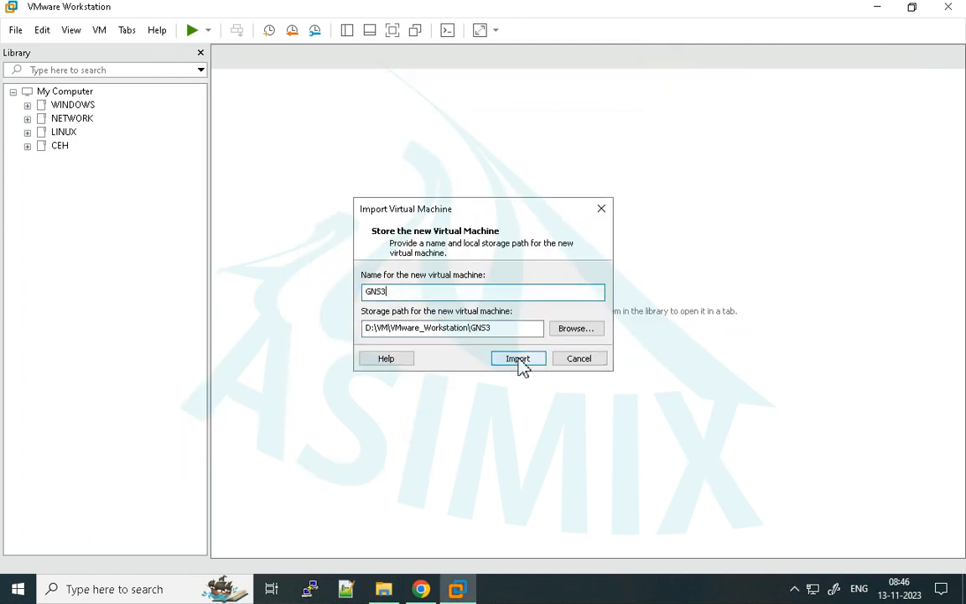
left_click(518, 359)
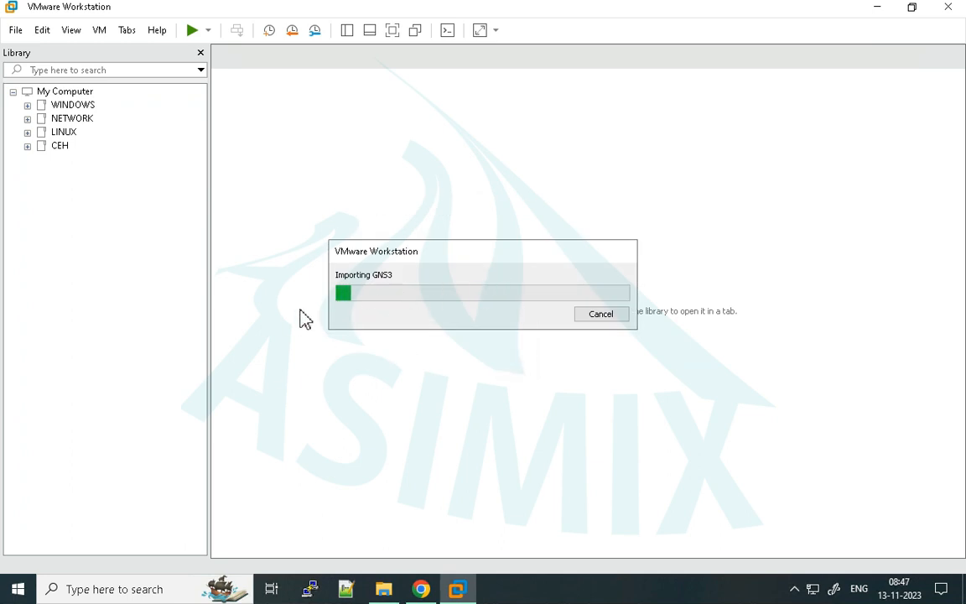
- Open the extracted GNS3.VM.VMware.Workstation.2.2.44.1 folder in Downloads to view the source OVA file
left_click(397, 591)
left_click(216, 341)
double_click(352, 256)
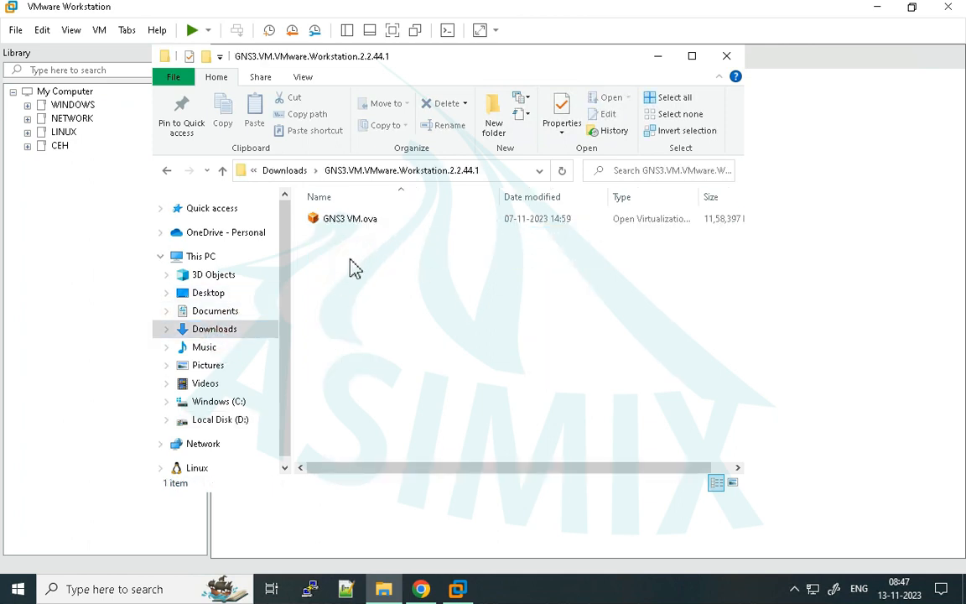
- Return to VMware Workstation and move the imported GNS3 virtual machine into the NETWORK folder of the library
left_click_drag(362, 63, 651, 155)
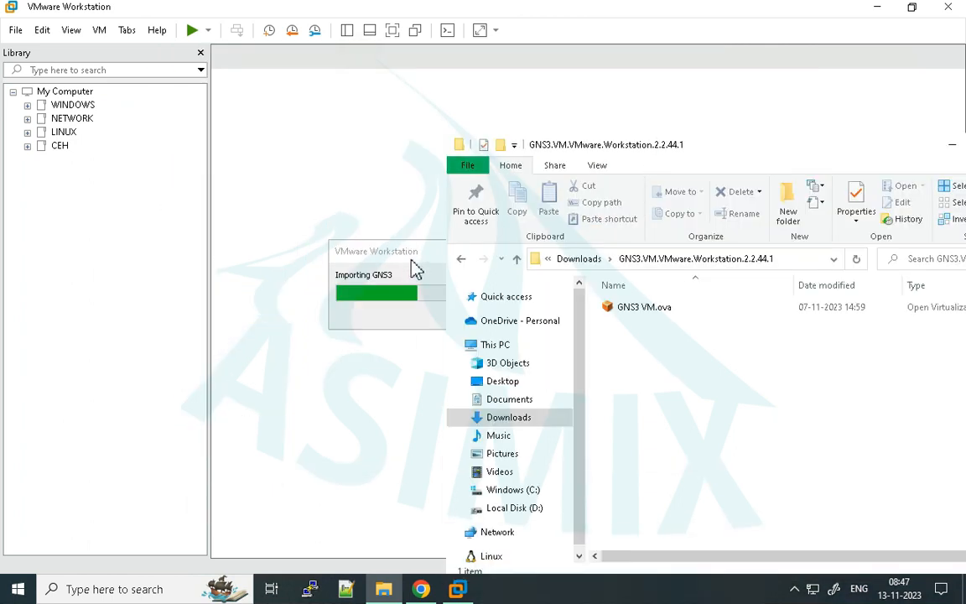
left_click(407, 261)
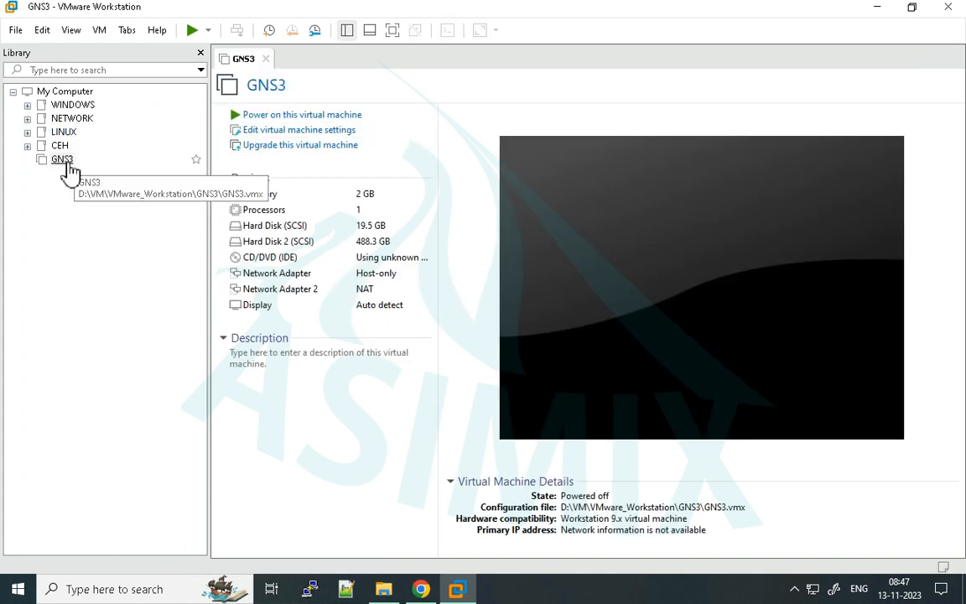
left_click_drag(66, 164, 72, 127)
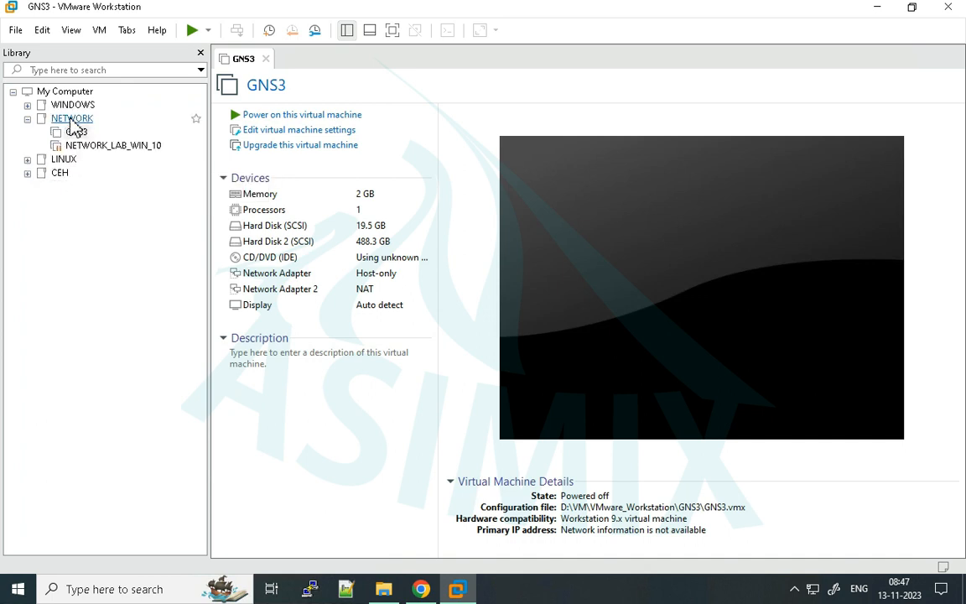
left_click(61, 117)
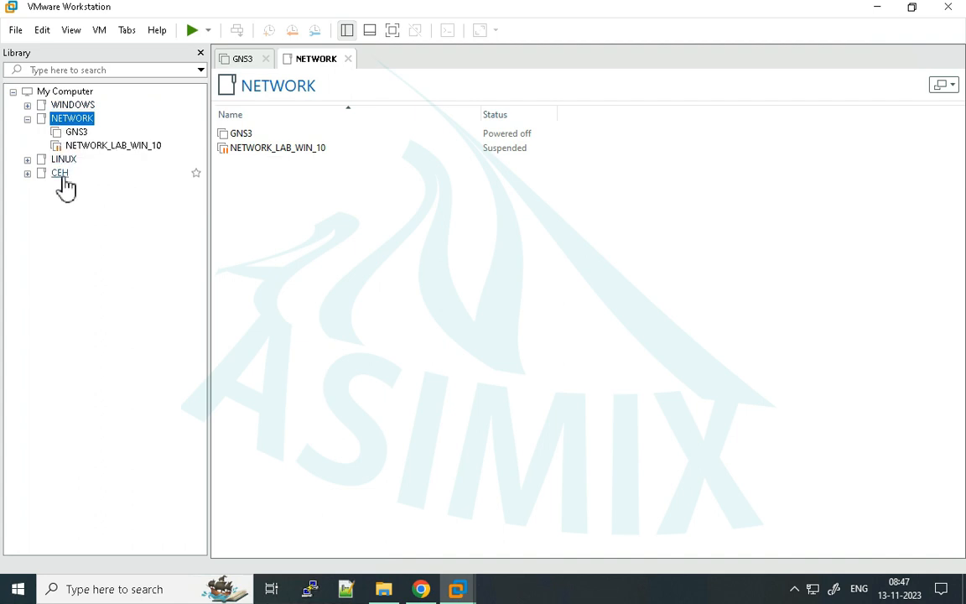
left_click(349, 59)
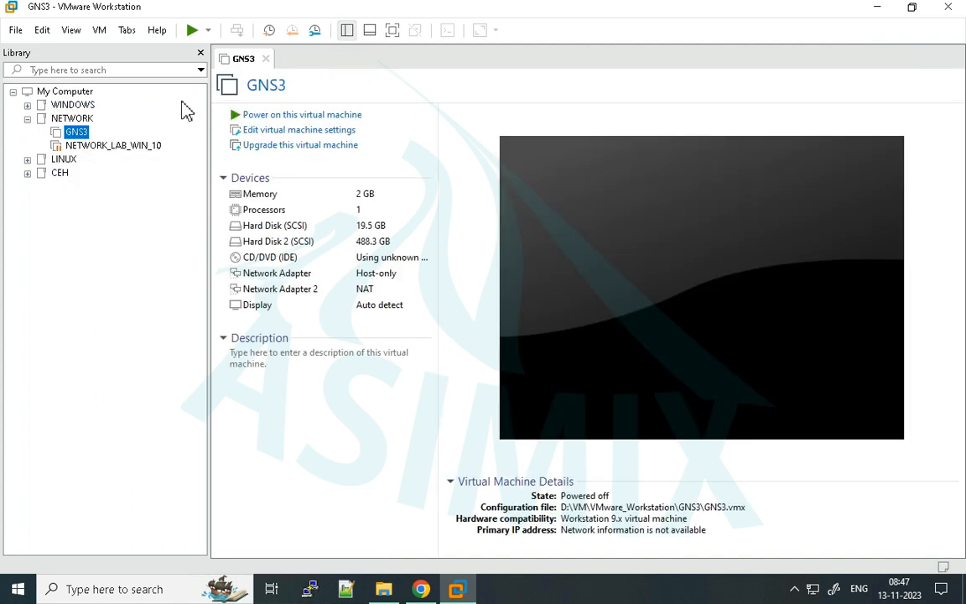
- Try to power on the GNS3 virtual machine, copy the text of the virtualization message, and dismiss the dialog
left_click(298, 115)
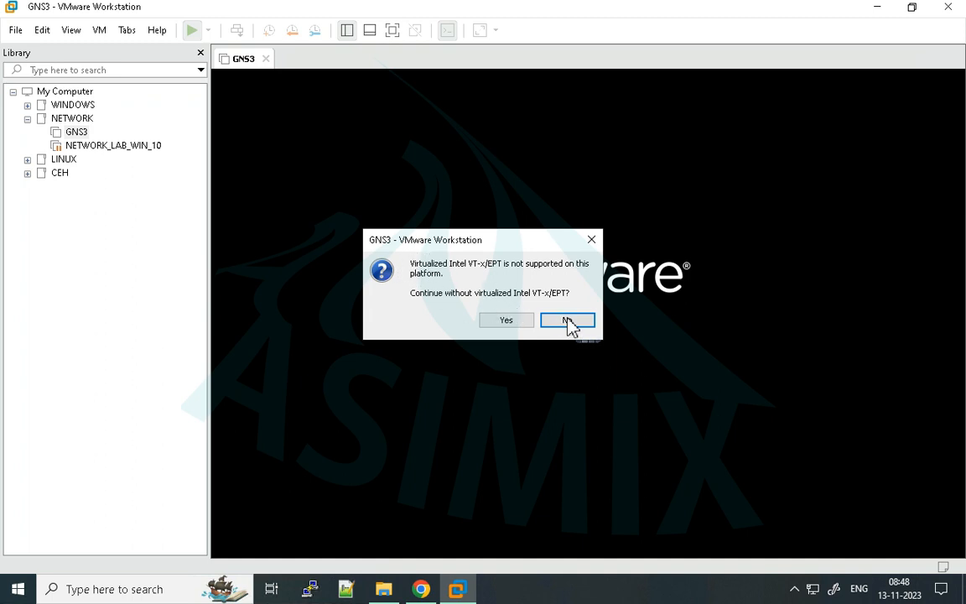
left_click_drag(415, 268, 463, 280)
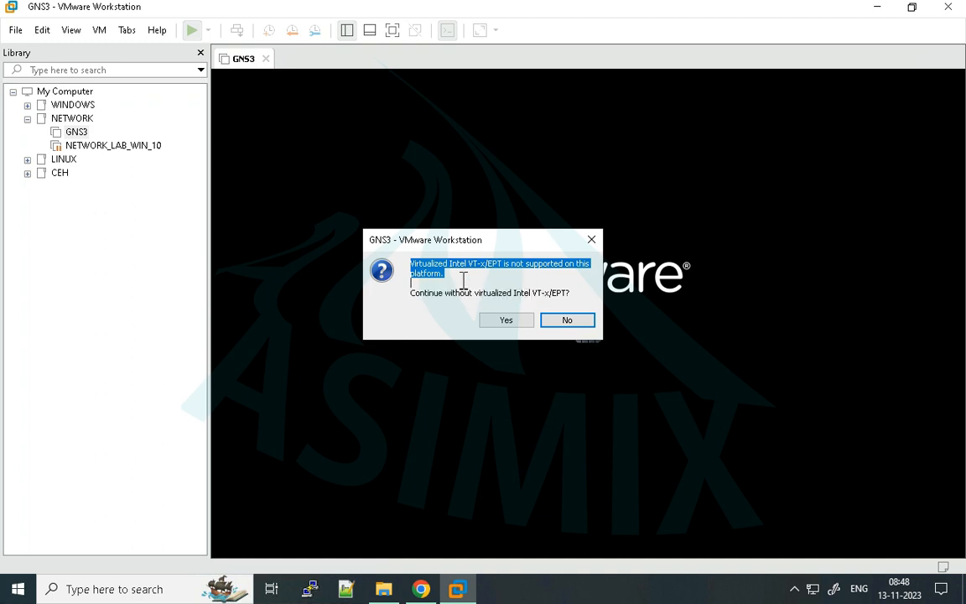
right_click(436, 265)
left_click(462, 315)
left_click(878, 11)
left_click(594, 239)
left_click(593, 248)
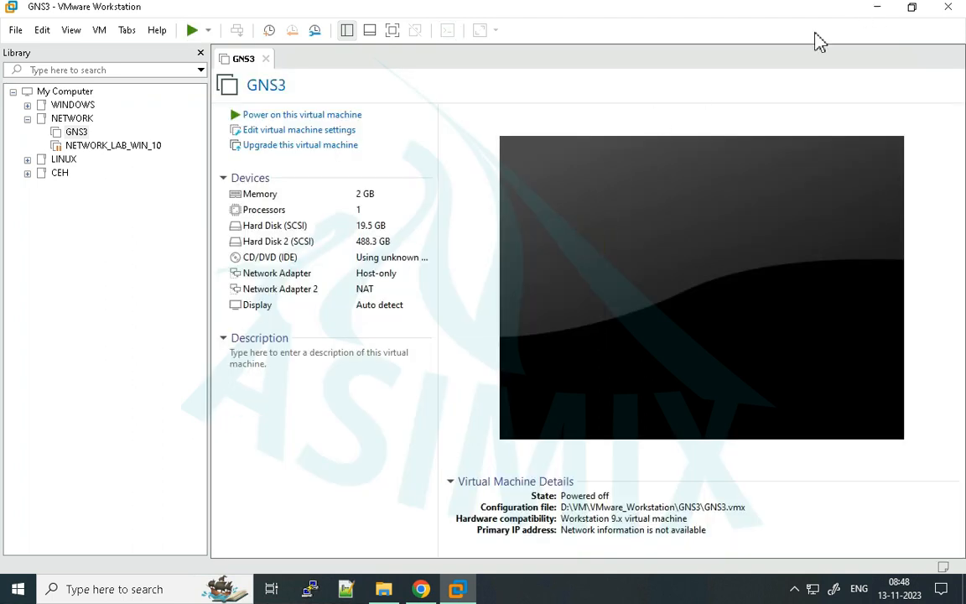
- Switch to a new Chrome incognito window and search Google for "Virtualized Intel VT-x/EPT is not supported on this platform."
left_click(875, 8)
left_click(303, 173)
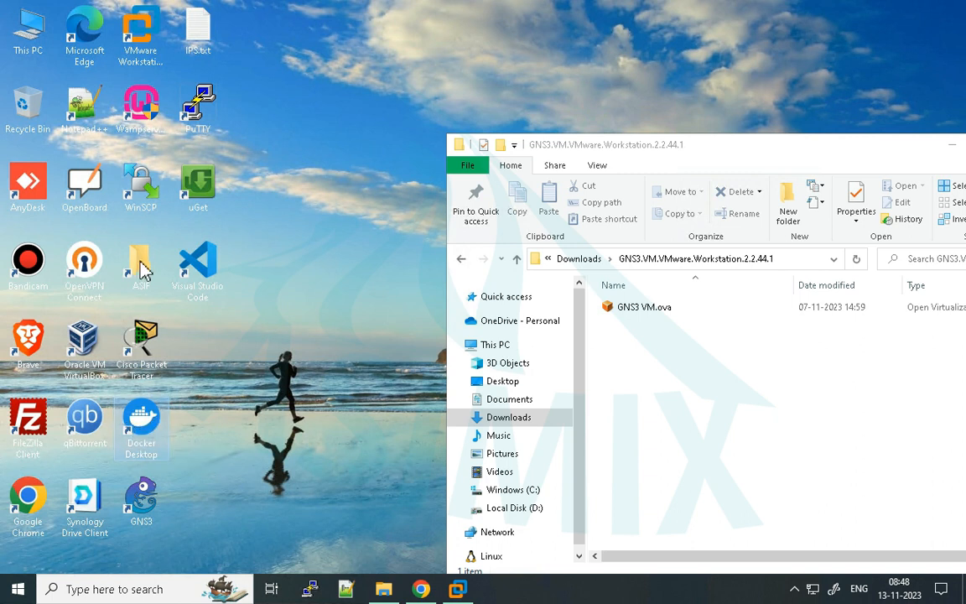
left_click(264, 344)
left_click(143, 412)
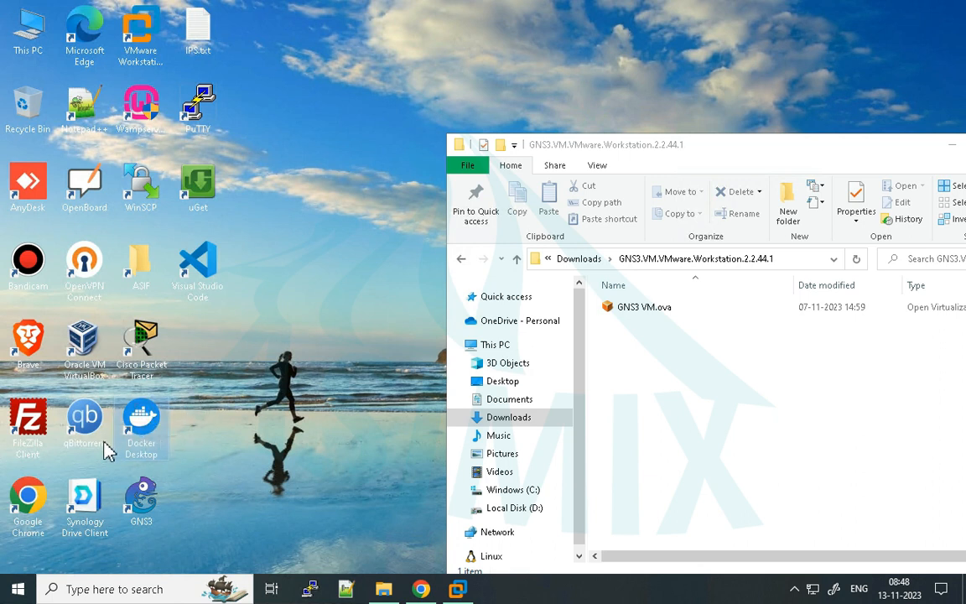
right_click(423, 587)
left_click(398, 480)
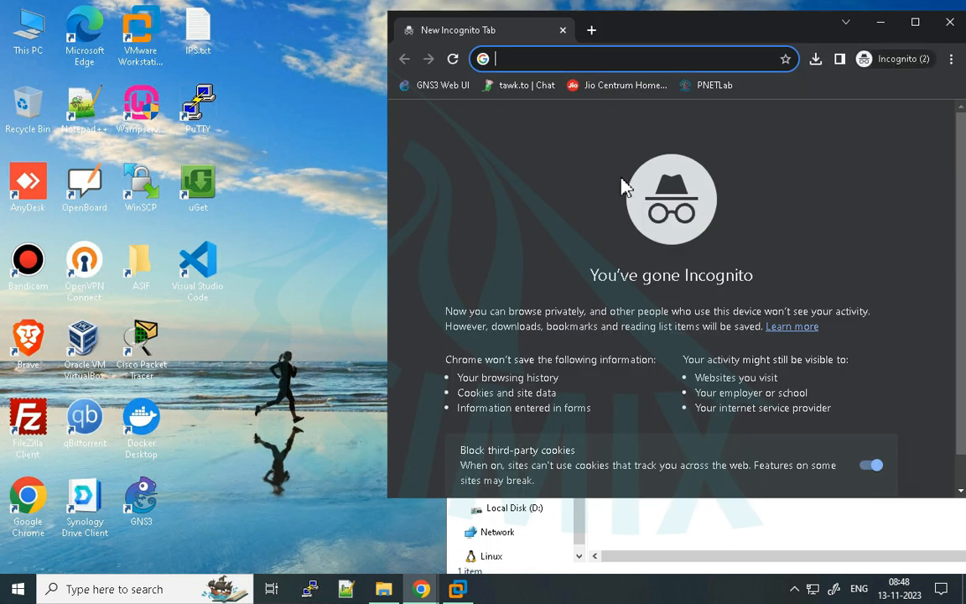
key("ctrl+v")
key("Return")
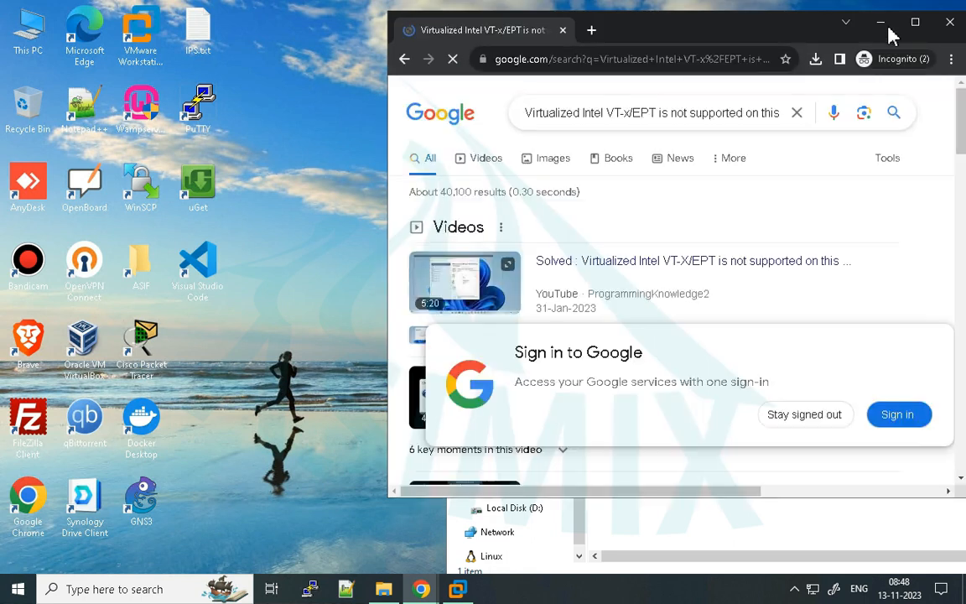
- Open the VMware Communities result "Solved: Virtualized Intel VT-x/EPT is not supported" in a new tab and stay signed out of Google
left_click(916, 25)
scroll(566, 345, "down", 8)
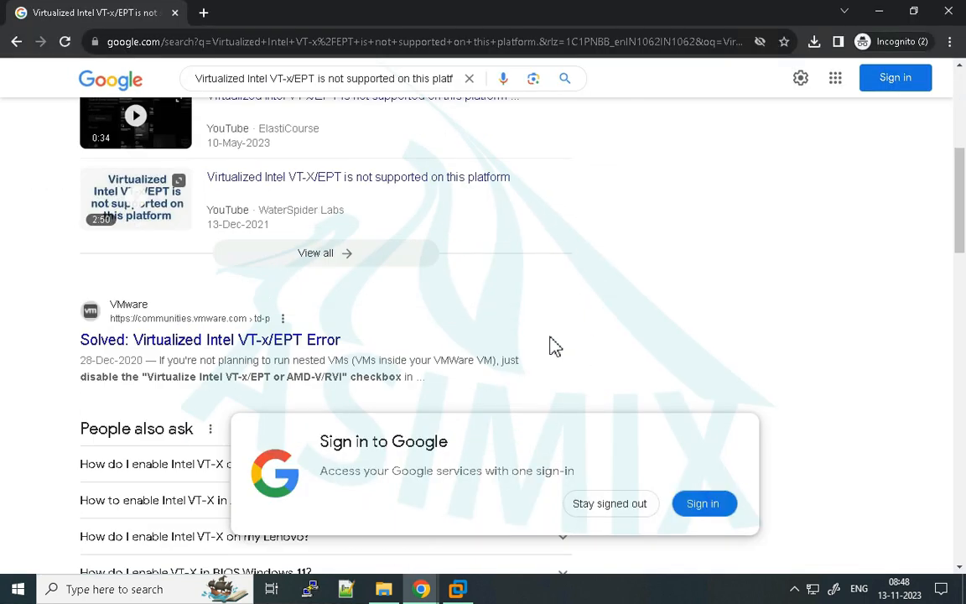
scroll(370, 334, "down", 3)
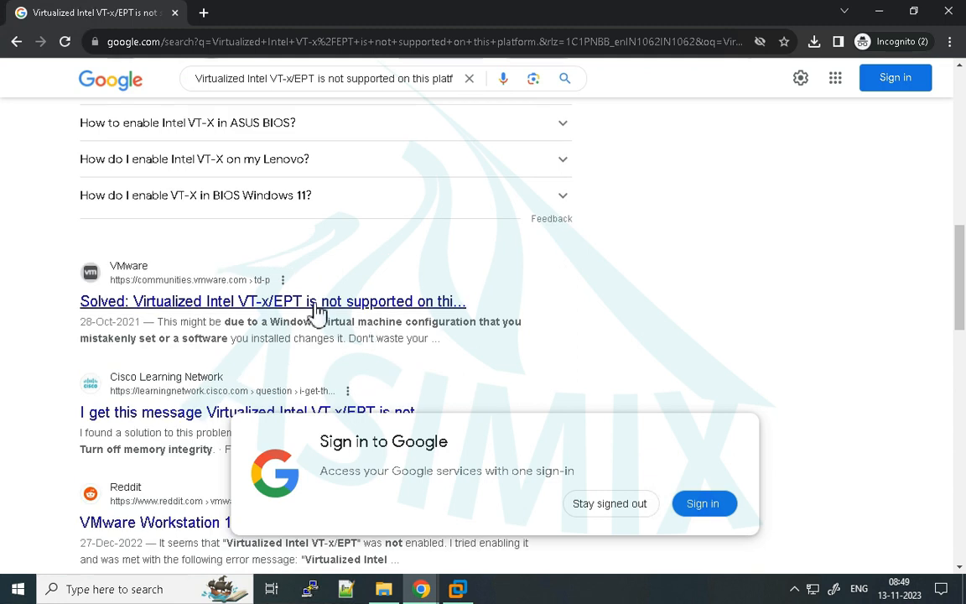
right_click(317, 306)
left_click(339, 315)
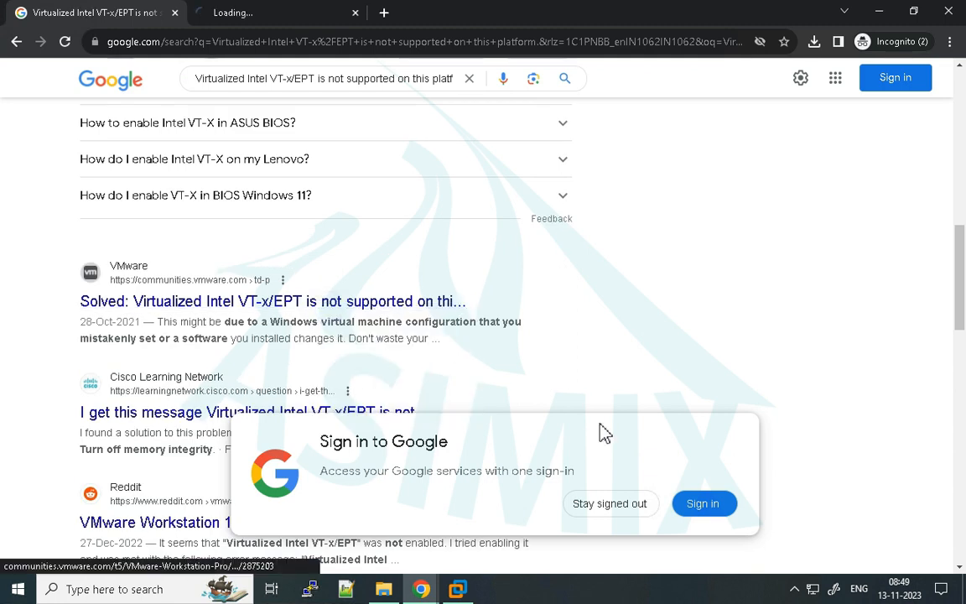
left_click(607, 505)
left_click(250, 10)
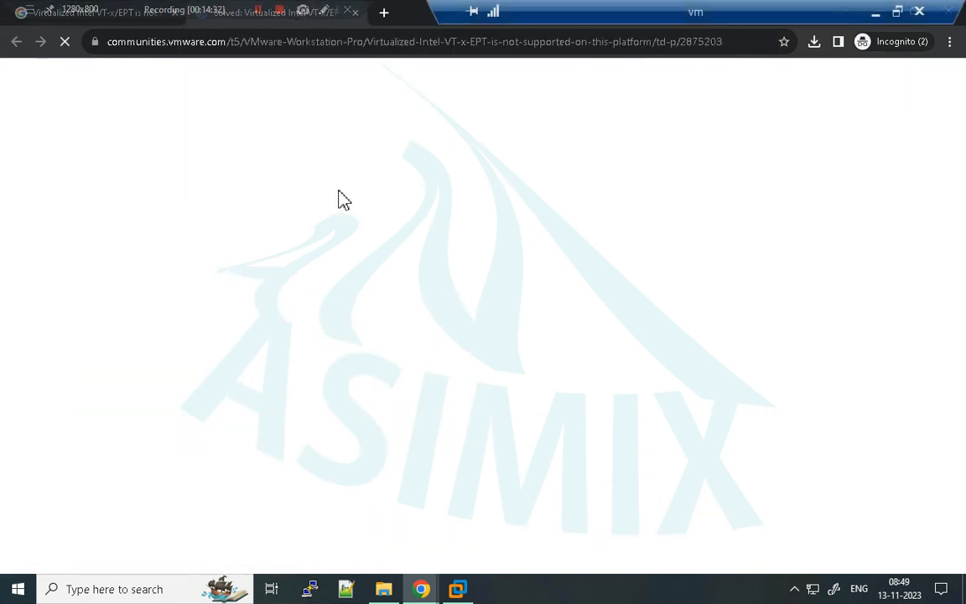
- Examine the solution and replies in the VMware Communities thread for a fix, and close the thread
scroll(334, 259, "down", 7)
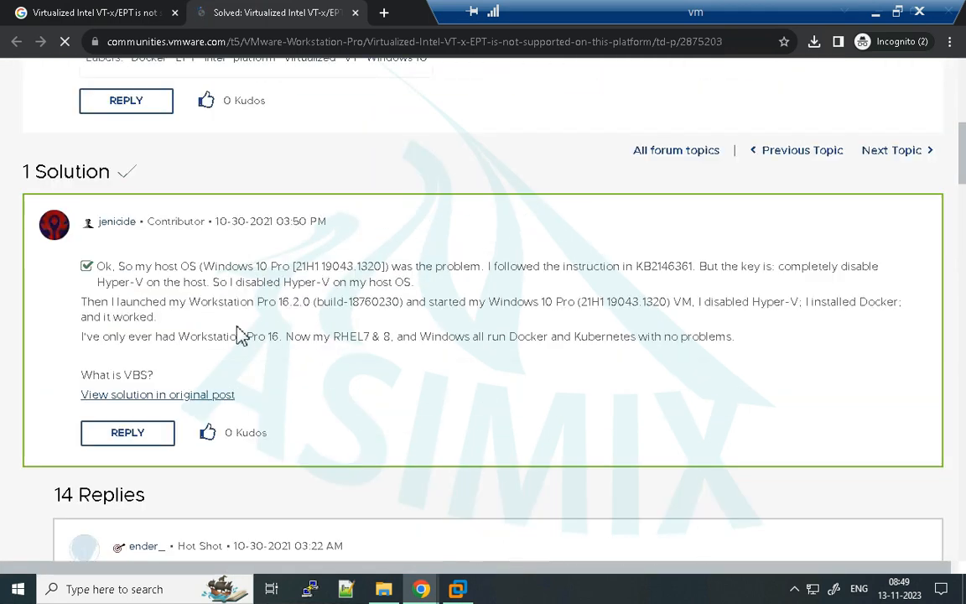
scroll(310, 318, "down", 10)
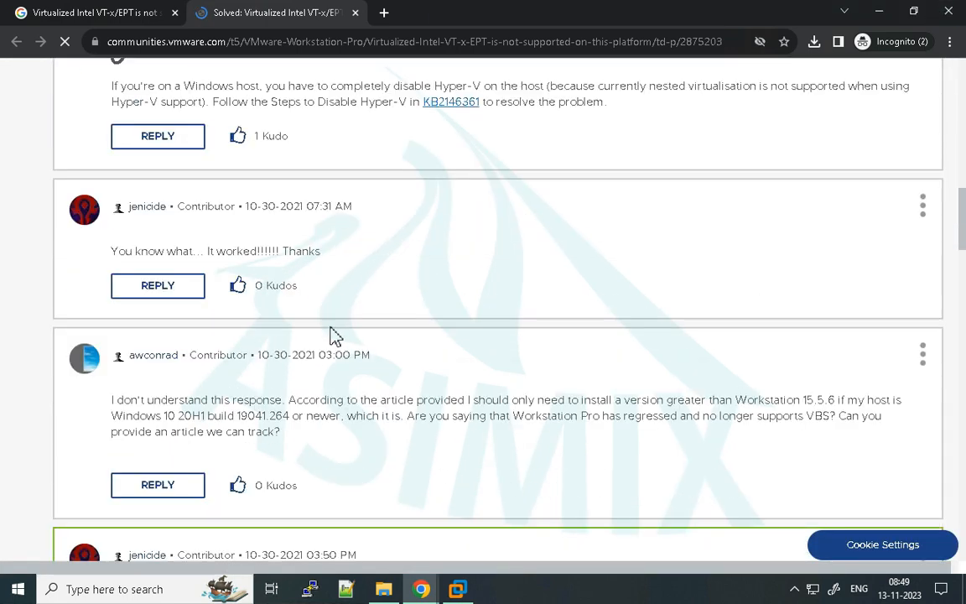
scroll(333, 325, "down", 12)
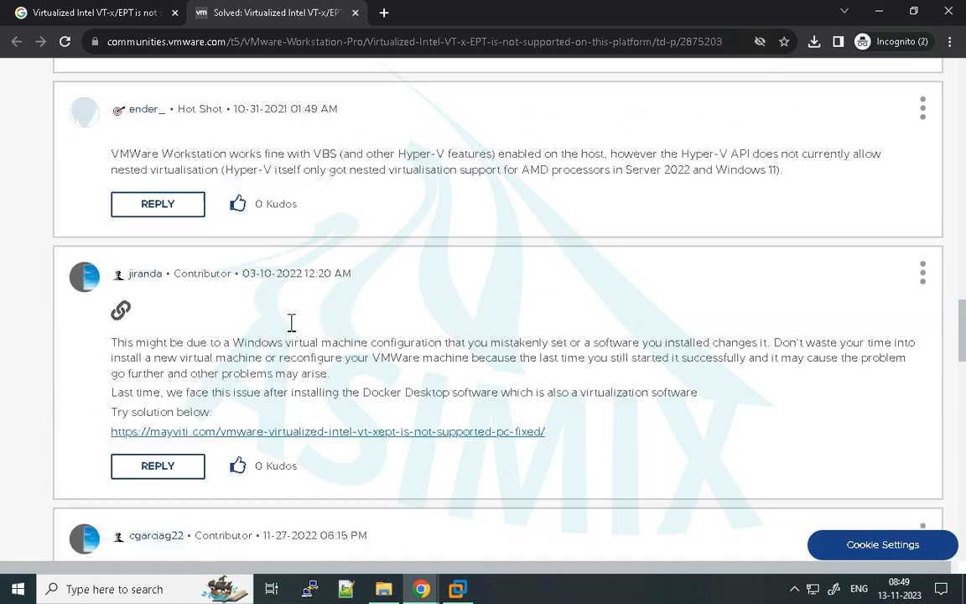
scroll(291, 324, "down", 8)
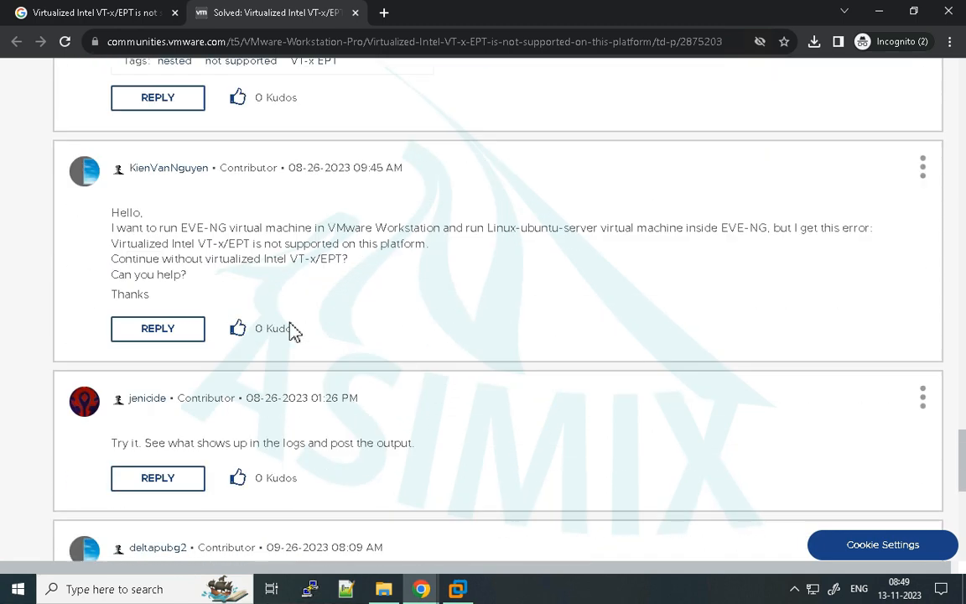
scroll(288, 323, "down", 6)
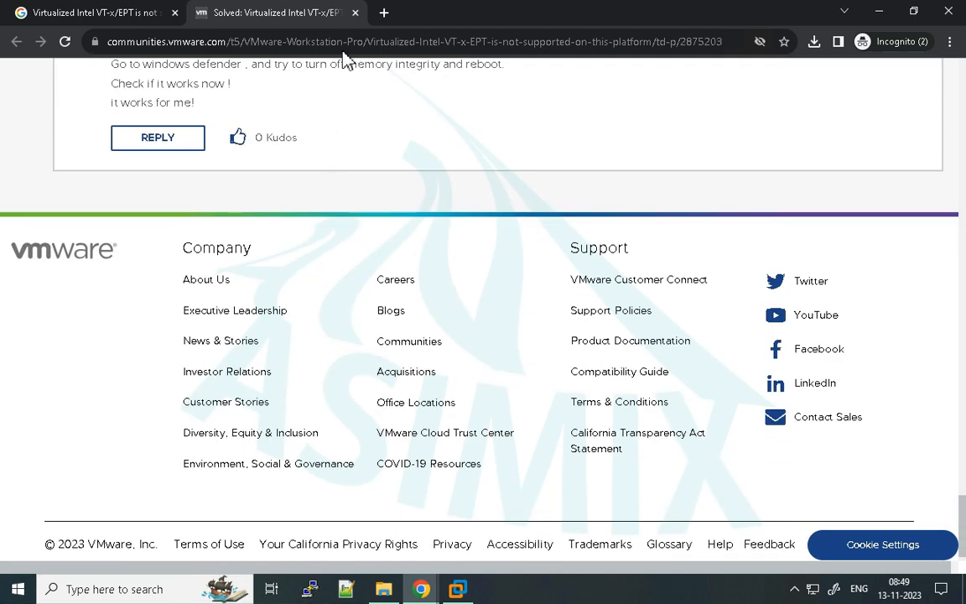
left_click(355, 14)
- Repeat the Google search with "AFTER DOCKER" added to the query
scroll(352, 134, "up", 5)
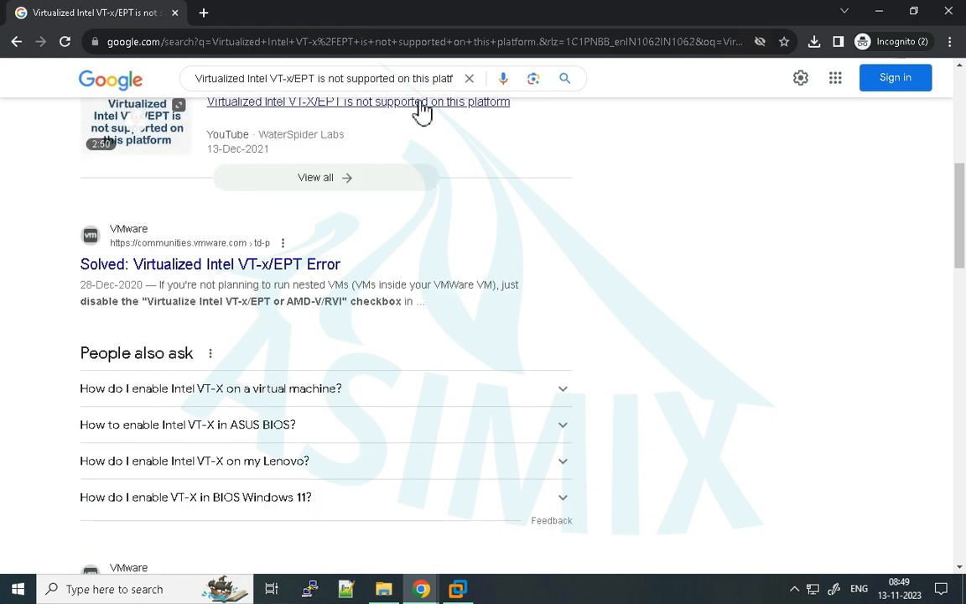
left_click(374, 78)
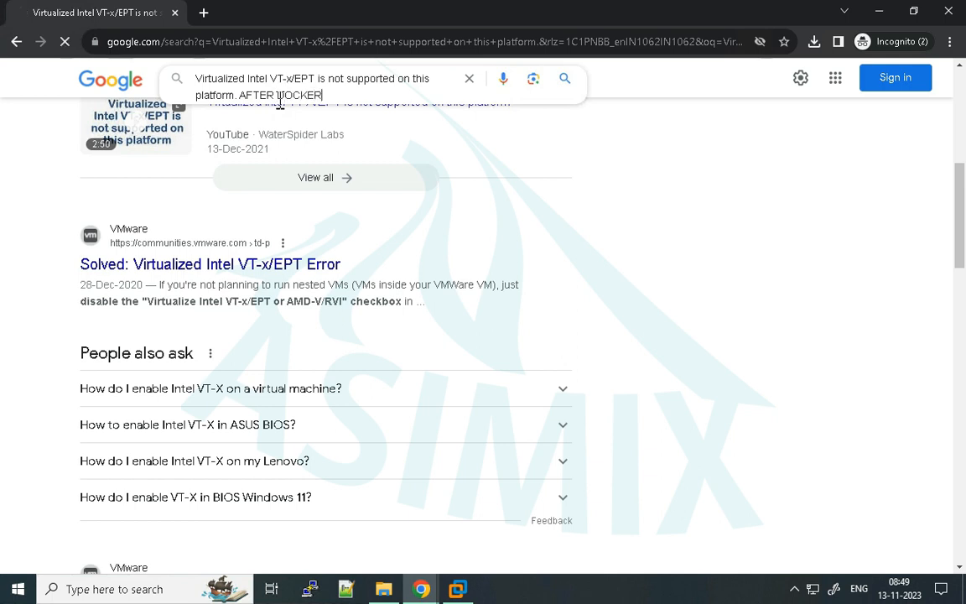
key("Return")
- Open the Super User result about unsupported virtualized Intel VT-x/EPT in a new tab and accept all cookies
scroll(411, 319, "down", 6)
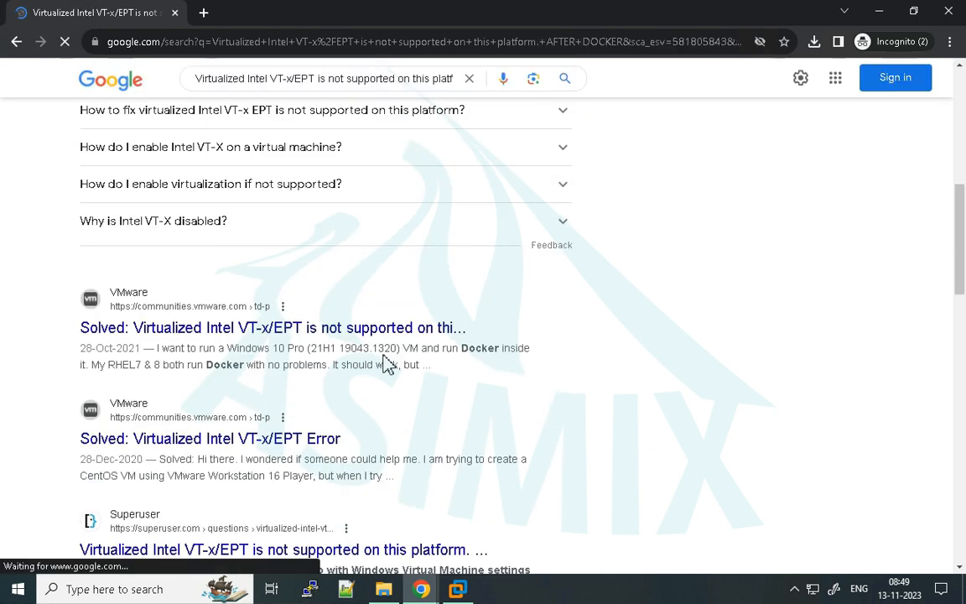
scroll(388, 364, "down", 3)
right_click(251, 327)
left_click(270, 339)
scroll(339, 328, "down", 3)
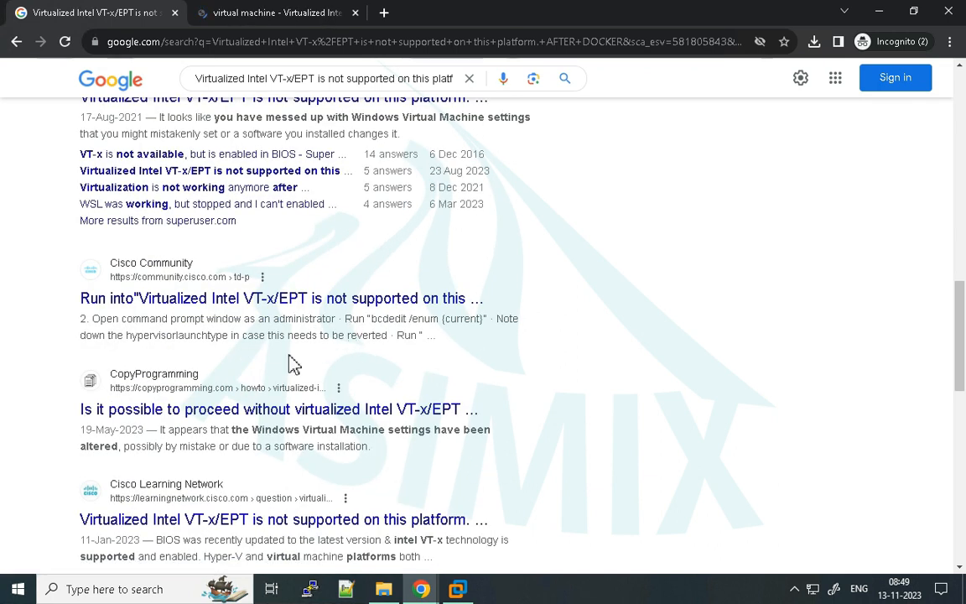
left_click(256, 11)
scroll(323, 280, "down", 4)
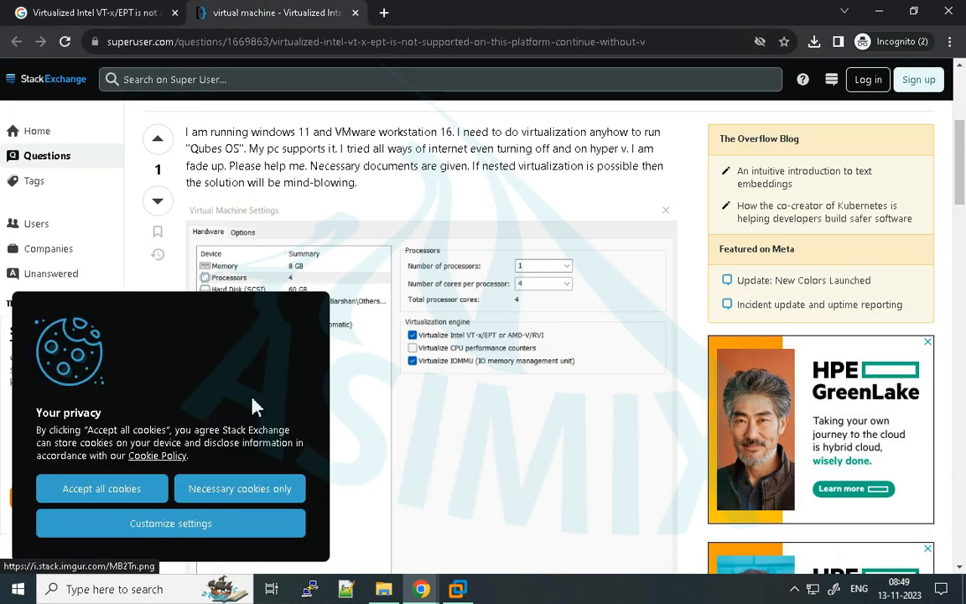
left_click(122, 488)
- Review the Super User answers and open the mayviti.com tutorial linked as the source in a new tab
scroll(355, 371, "down", 10)
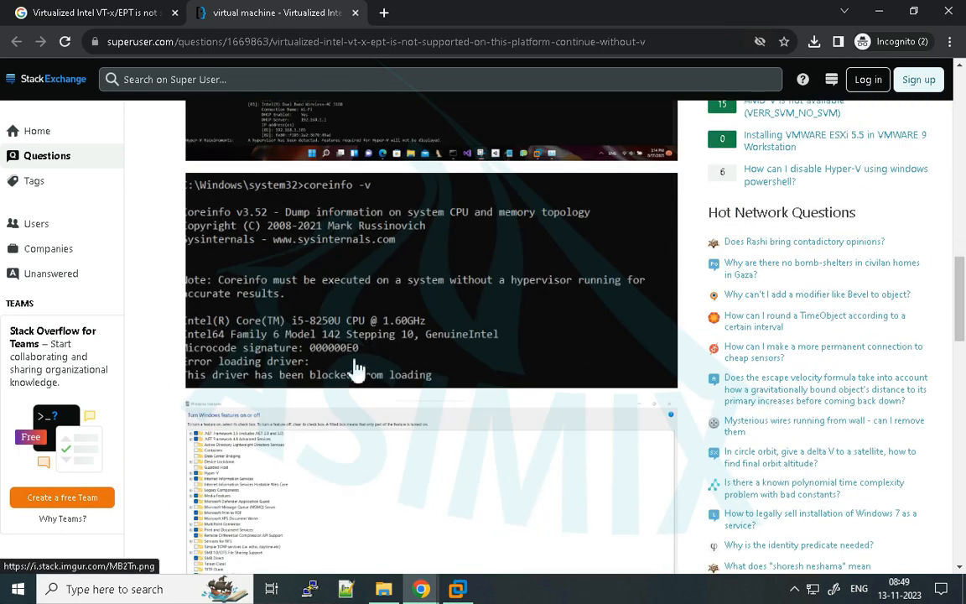
scroll(356, 370, "down", 12)
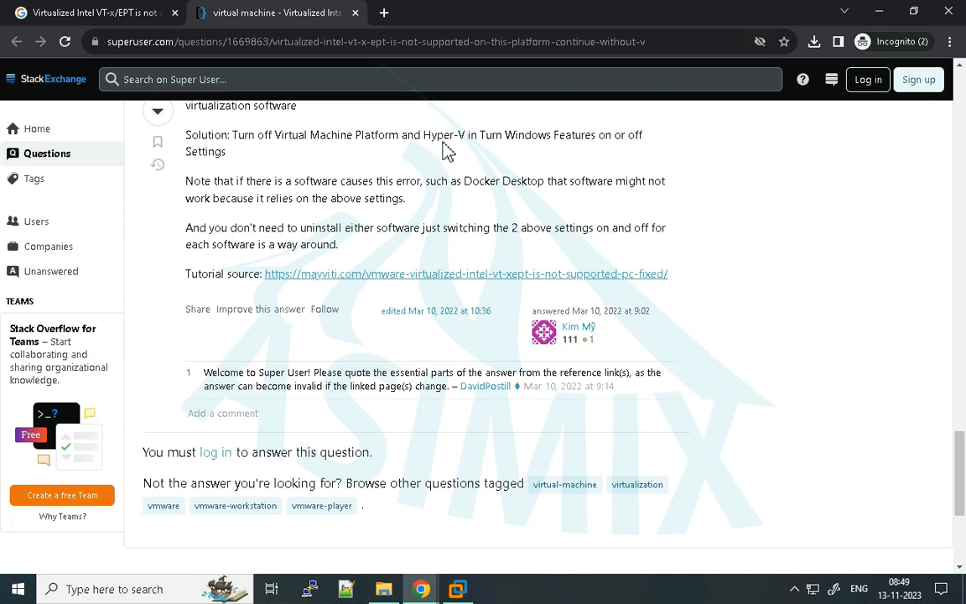
scroll(451, 220, "down", 1)
scroll(455, 220, "up", 1)
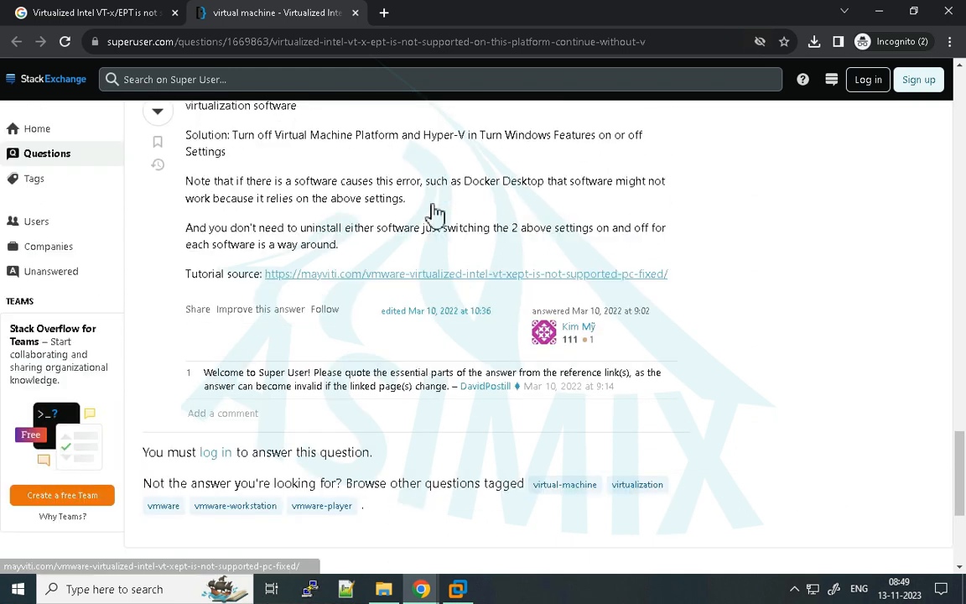
right_click(352, 281)
left_click(386, 287)
left_click(419, 12)
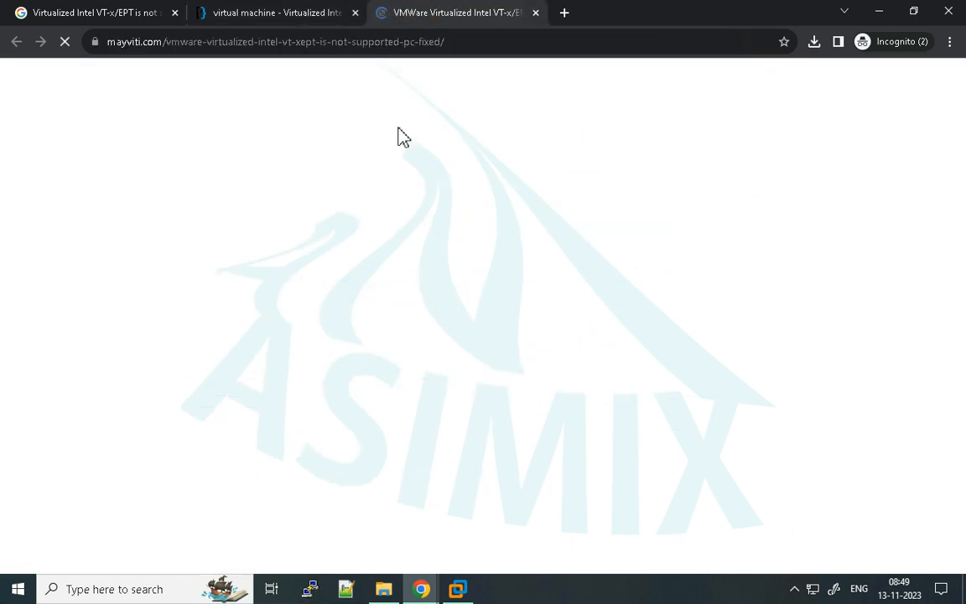
- Examine the mayviti.com tutorial's instructions for turning off Virtual Machine Platform and Hyper-V in Windows Features
scroll(374, 184, "down", 4)
scroll(364, 206, "down", 20)
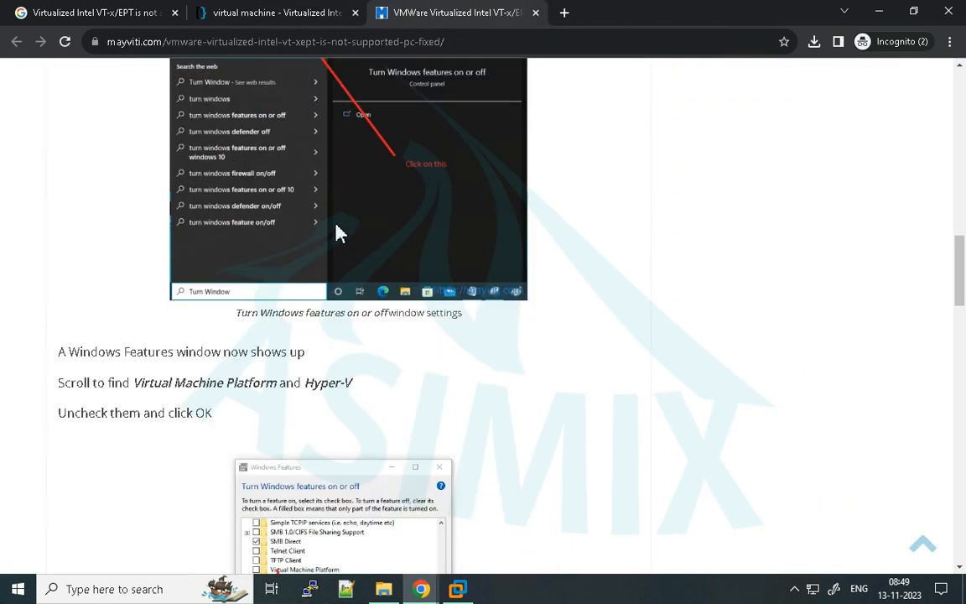
scroll(306, 258, "up", 15)
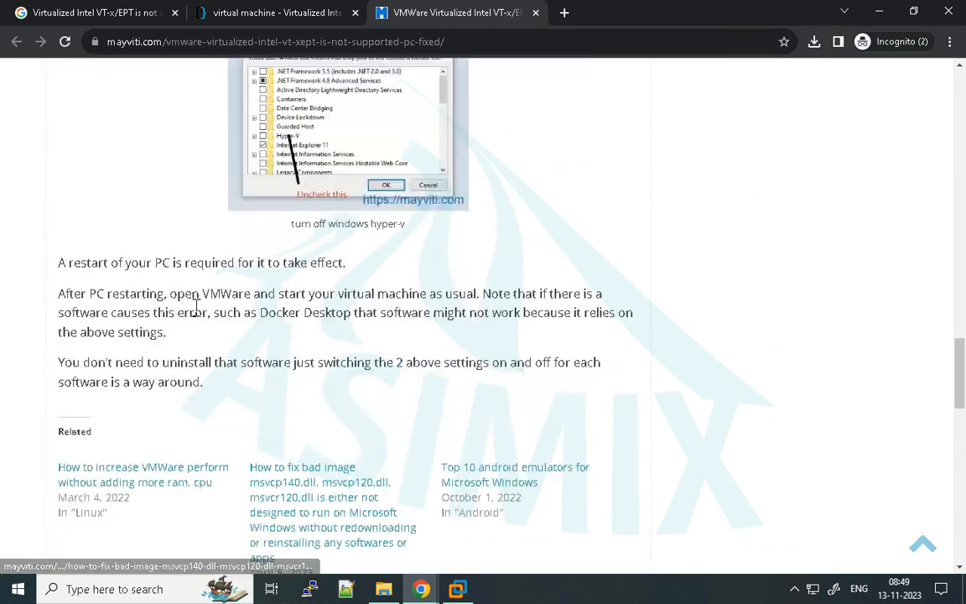
scroll(243, 306, "down", 3)
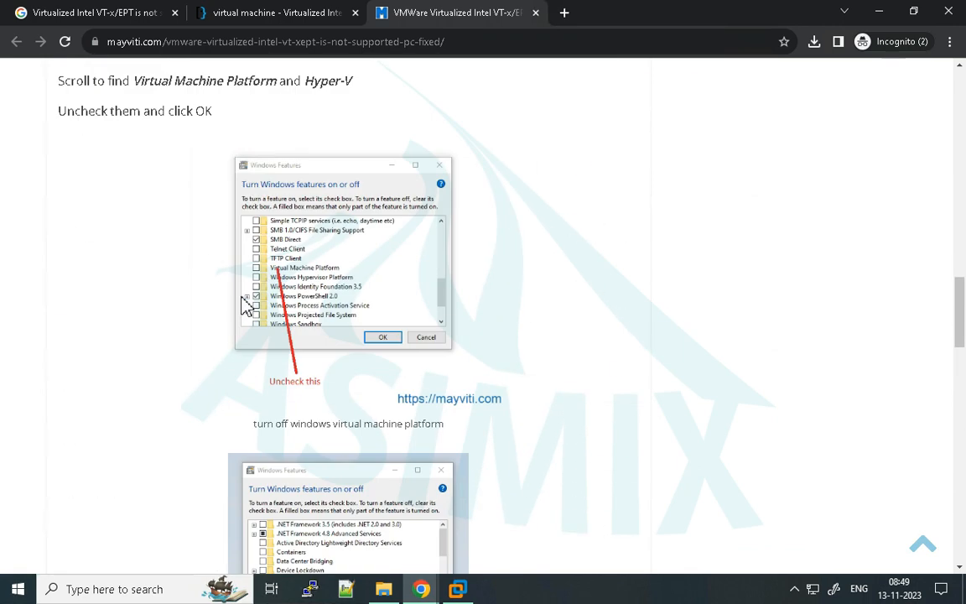
scroll(323, 302, "down", 3)
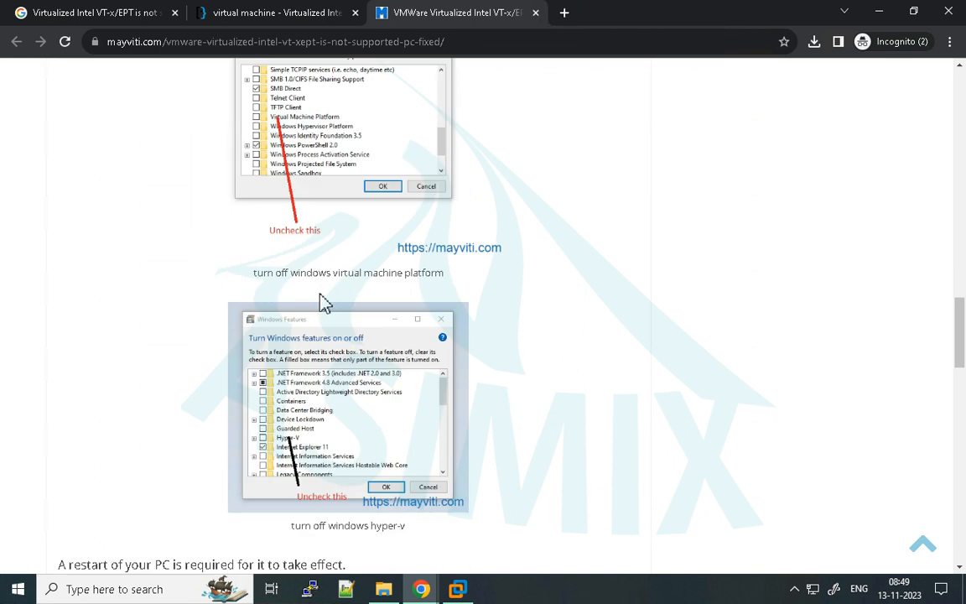
scroll(310, 369, "down", 2)
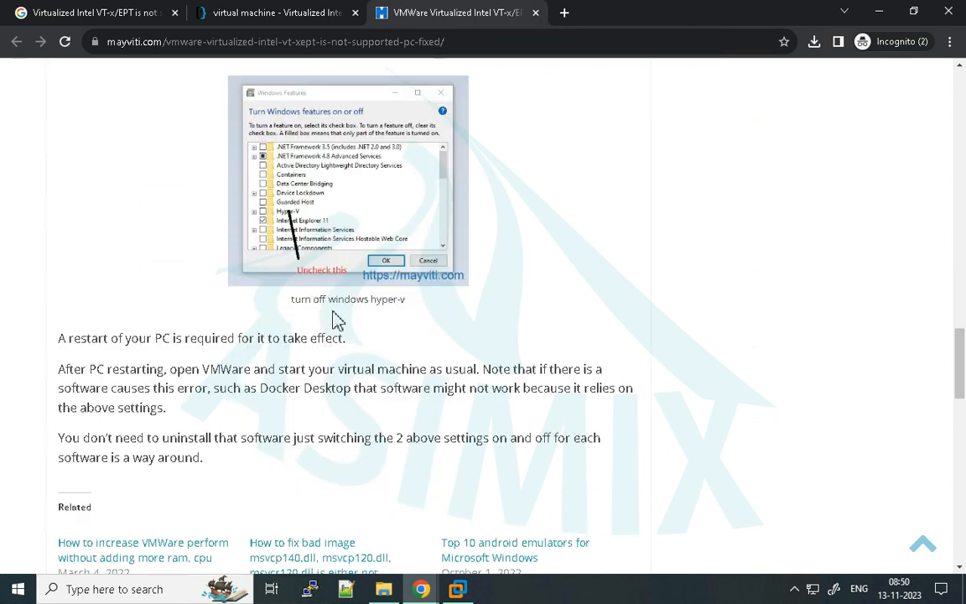
- Open the GitHub result about unsupported Virtualized Intel VT-x/EPT in a new tab and close the mayviti.com and Super User tabs
scroll(353, 306, "down", 3)
scroll(356, 308, "up", 7)
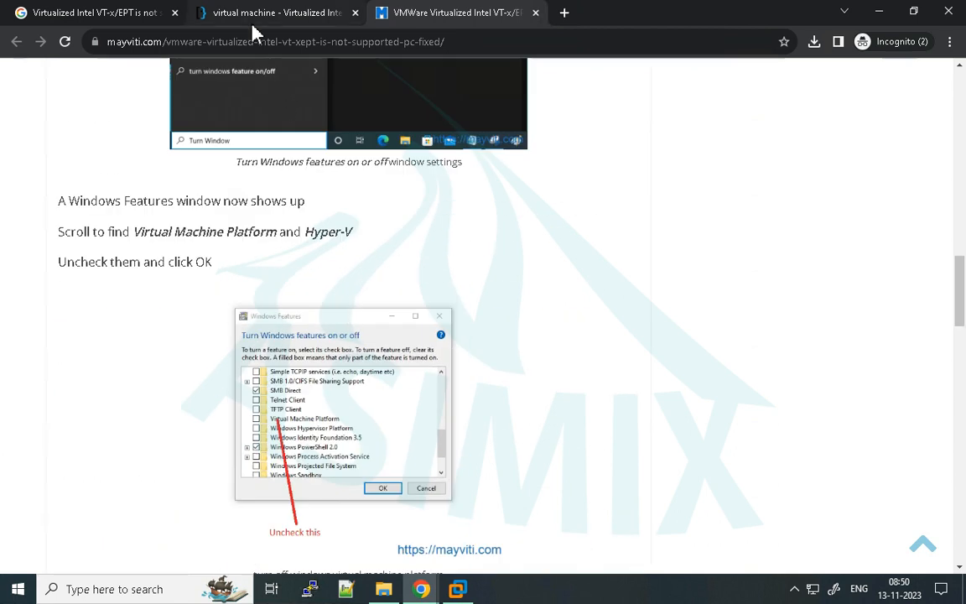
left_click(180, 13)
scroll(252, 238, "down", 4)
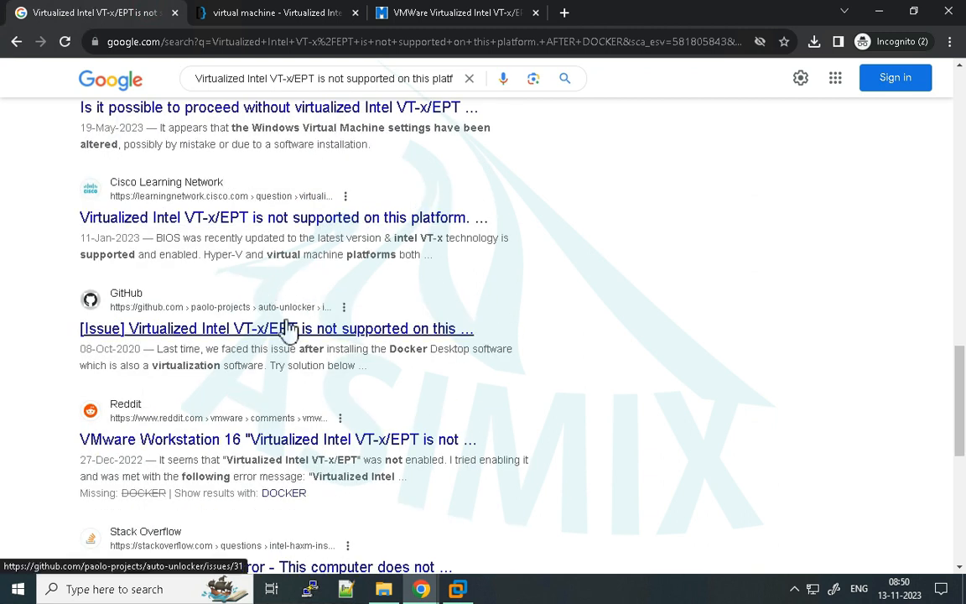
right_click(273, 334)
left_click(304, 339)
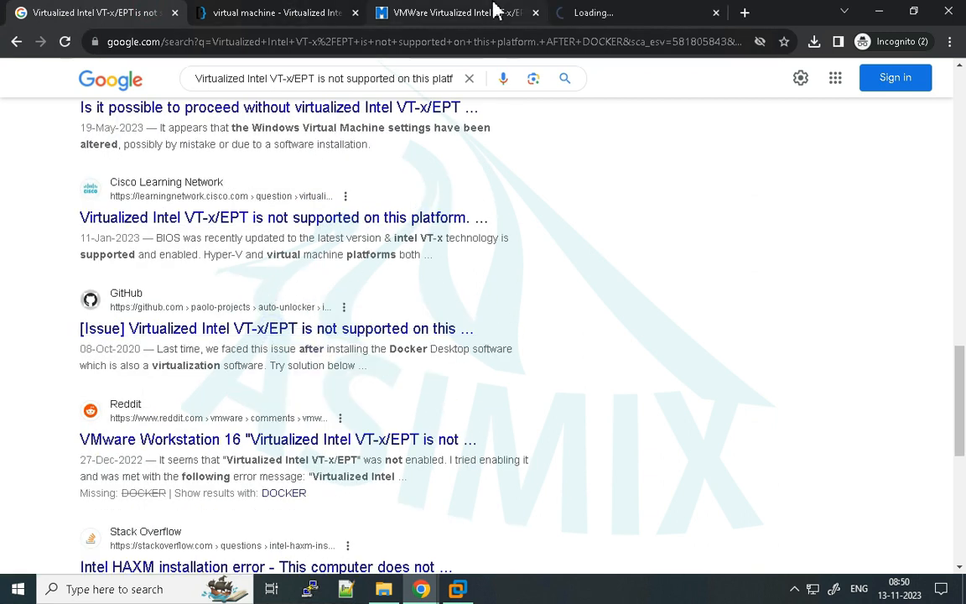
left_click(535, 14)
left_click(355, 12)
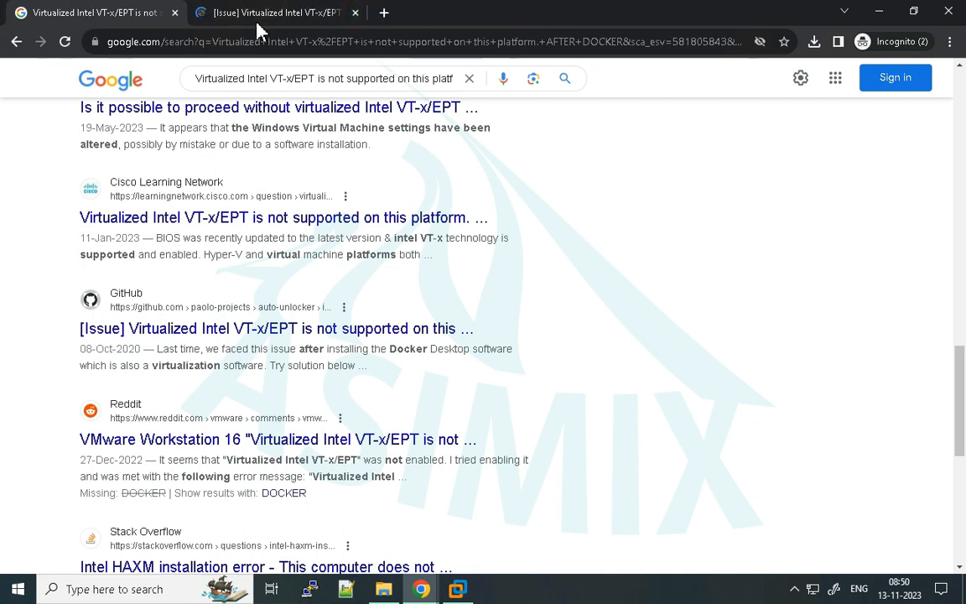
- Find Step 3 in the GitHub issue and copy its command "bcdedit /set hypervisorlaunchtype off"
left_click(279, 17)
scroll(340, 321, "down", 10)
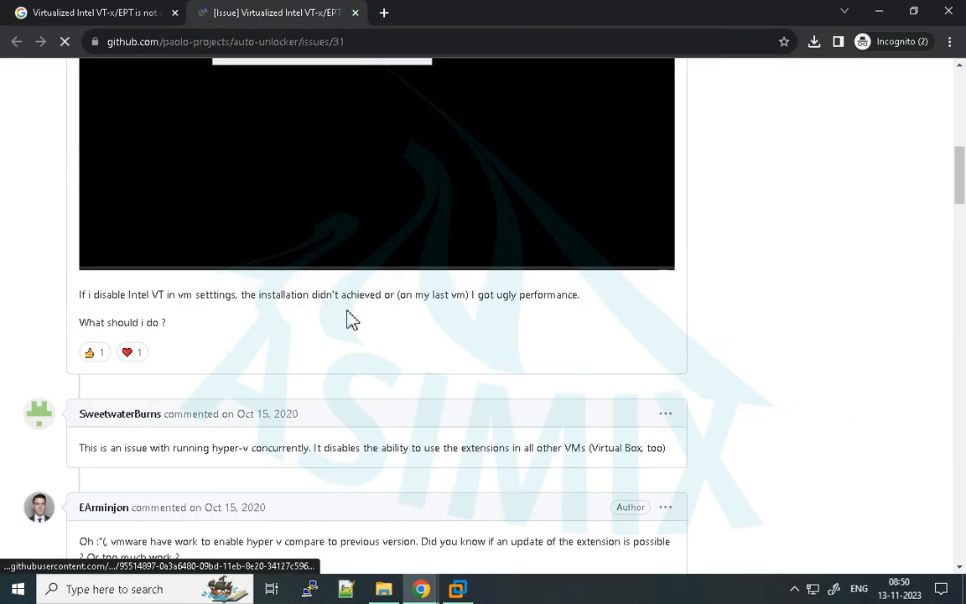
scroll(333, 325, "down", 15)
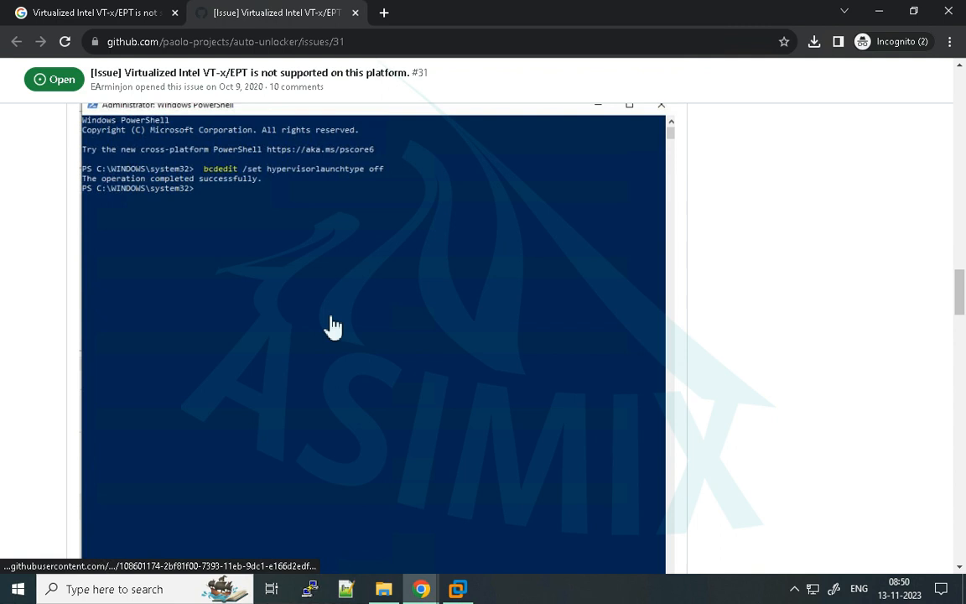
scroll(90, 163, "up", 1)
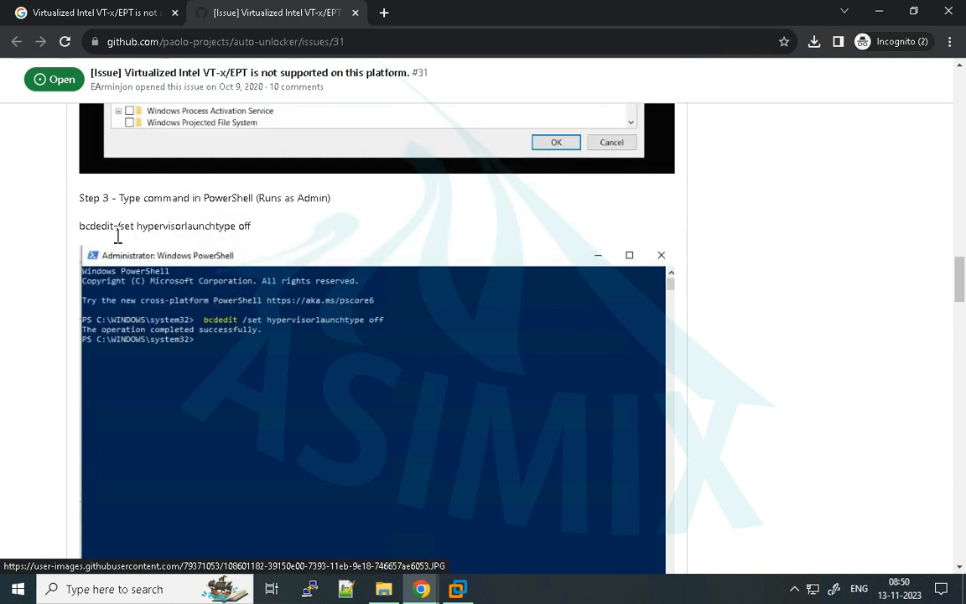
left_click_drag(81, 227, 97, 233)
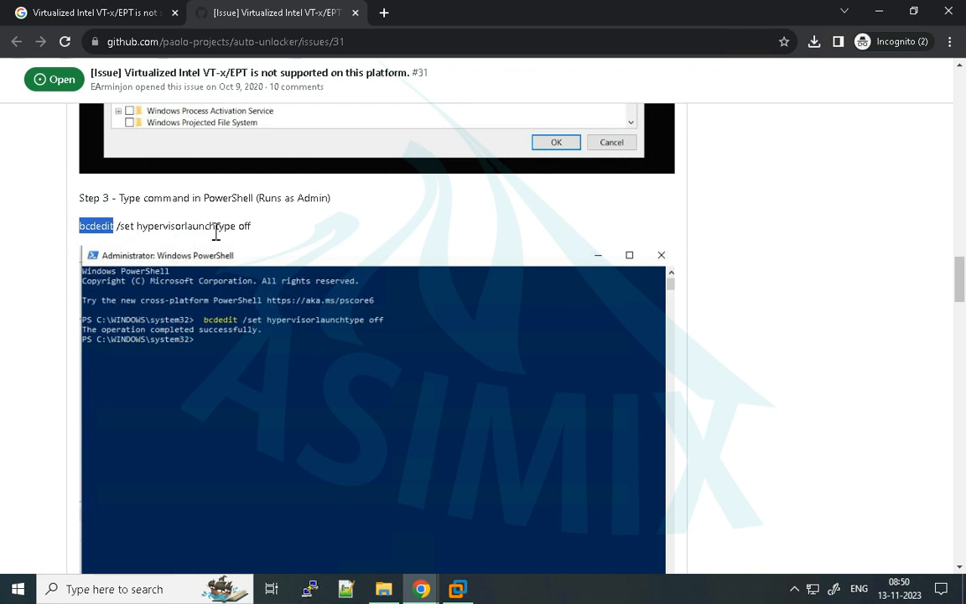
left_click_drag(263, 234, 82, 238)
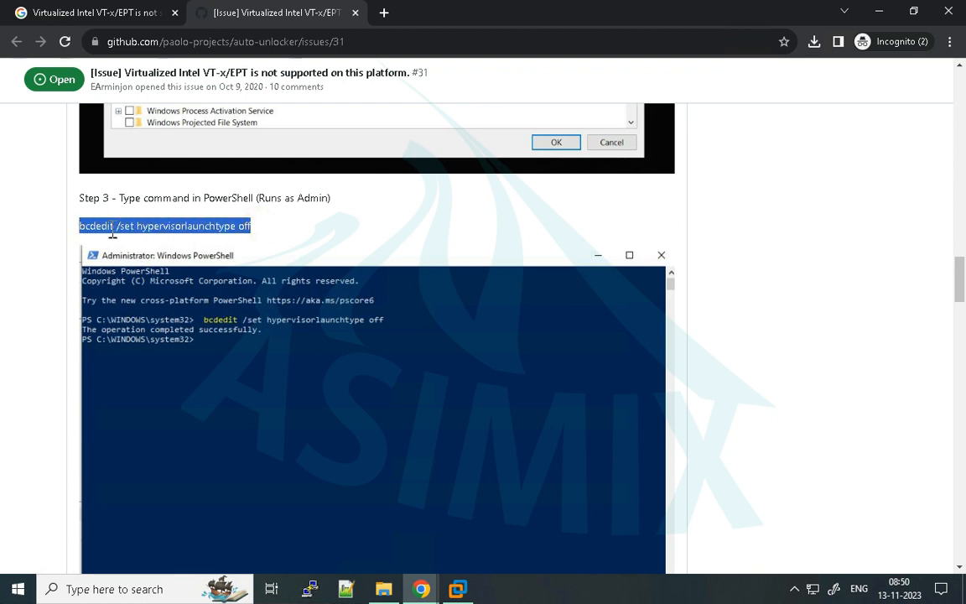
right_click(156, 230)
left_click(213, 242)
- Review the GitHub issue's Step 4 for VMware Workstation Pro 16 and copy the Step 3 bcdedit command again
scroll(403, 336, "down", 5)
scroll(411, 402, "up", 3)
scroll(388, 419, "down", 5)
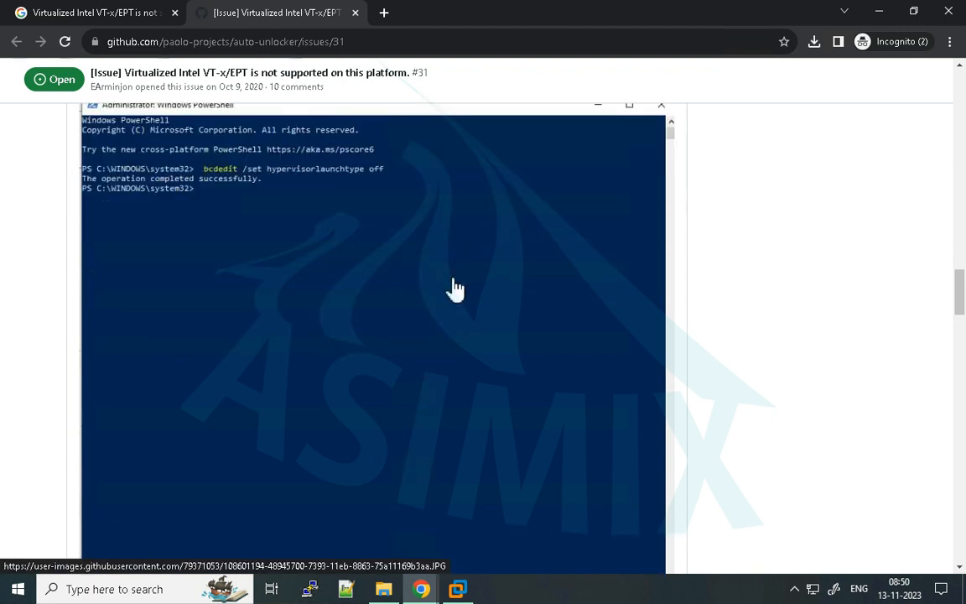
scroll(319, 423, "down", 10)
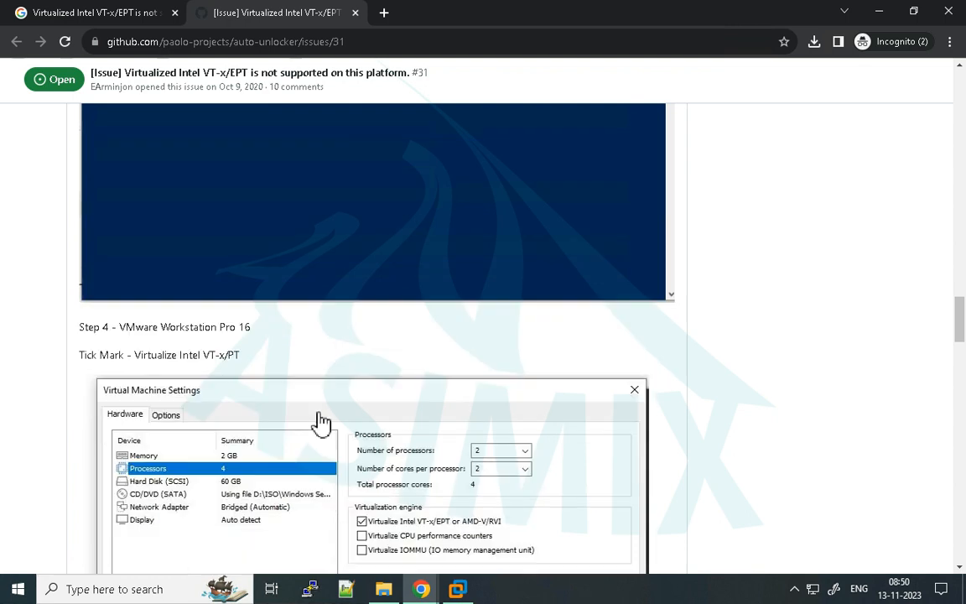
scroll(330, 409, "up", 15)
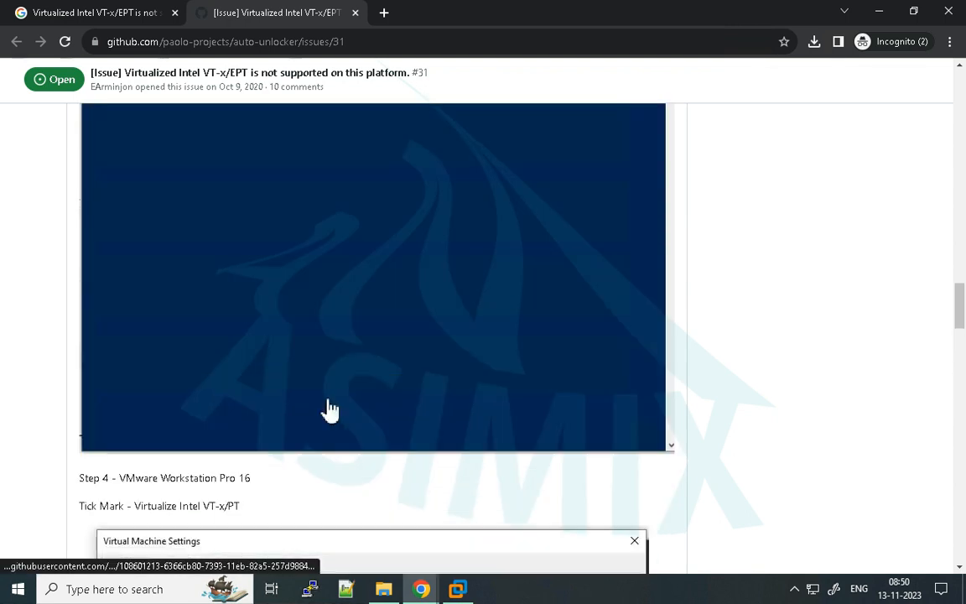
right_click(239, 454)
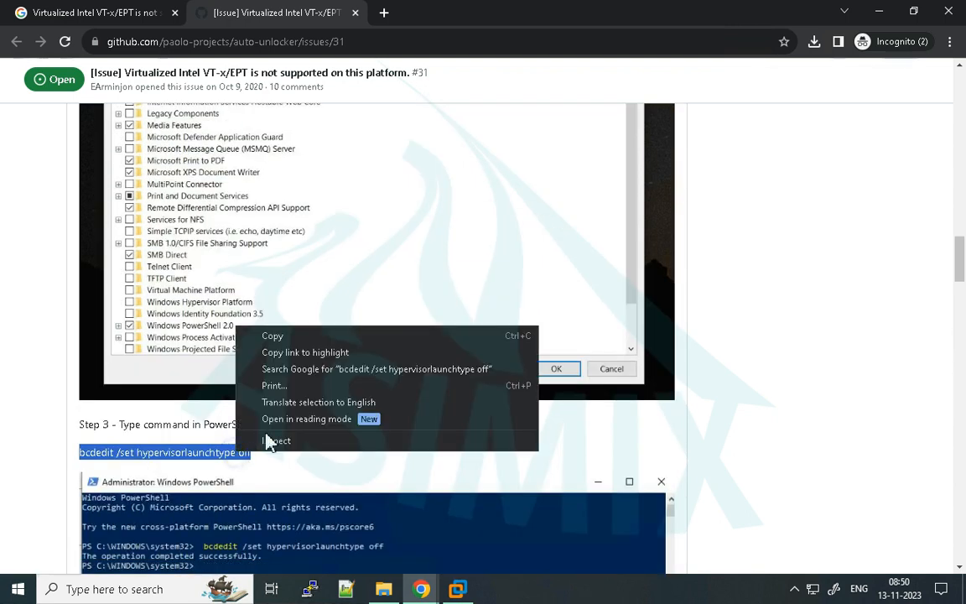
left_click(267, 317)
- Switch to VMware Workstation and check its installed version in the product information, then close that window
left_click(456, 590)
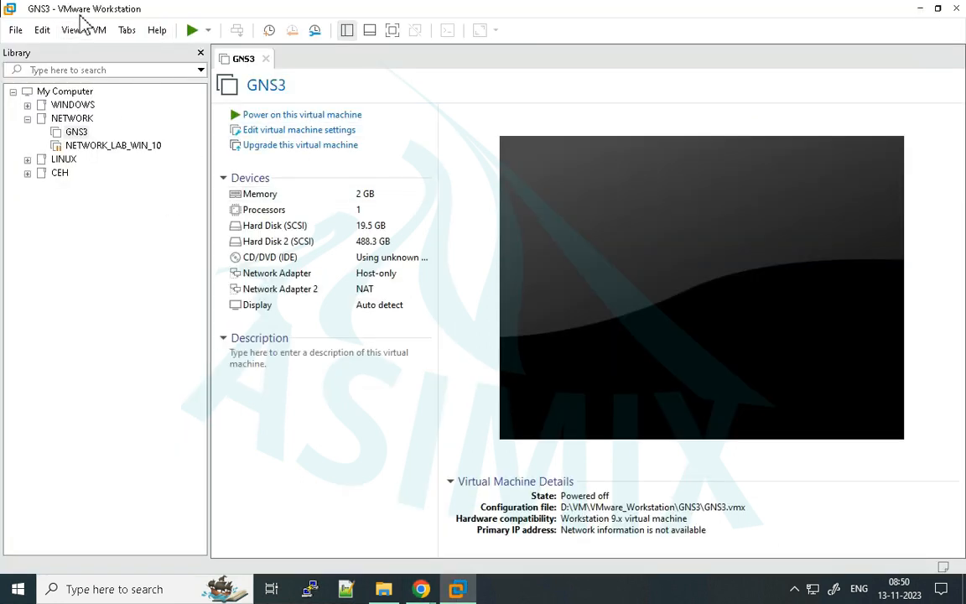
left_click(153, 32)
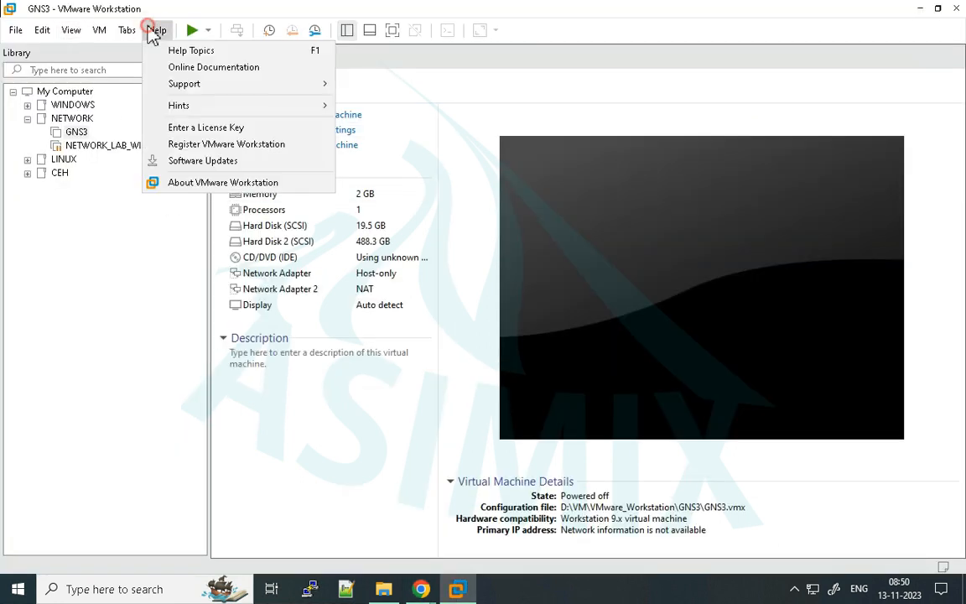
left_click(193, 184)
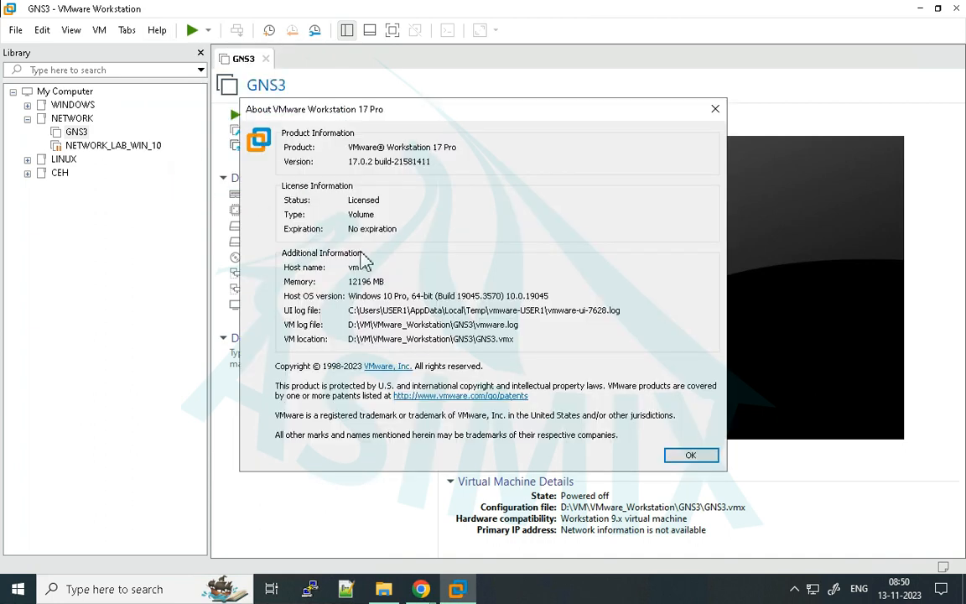
double_click(366, 161)
left_click(366, 161)
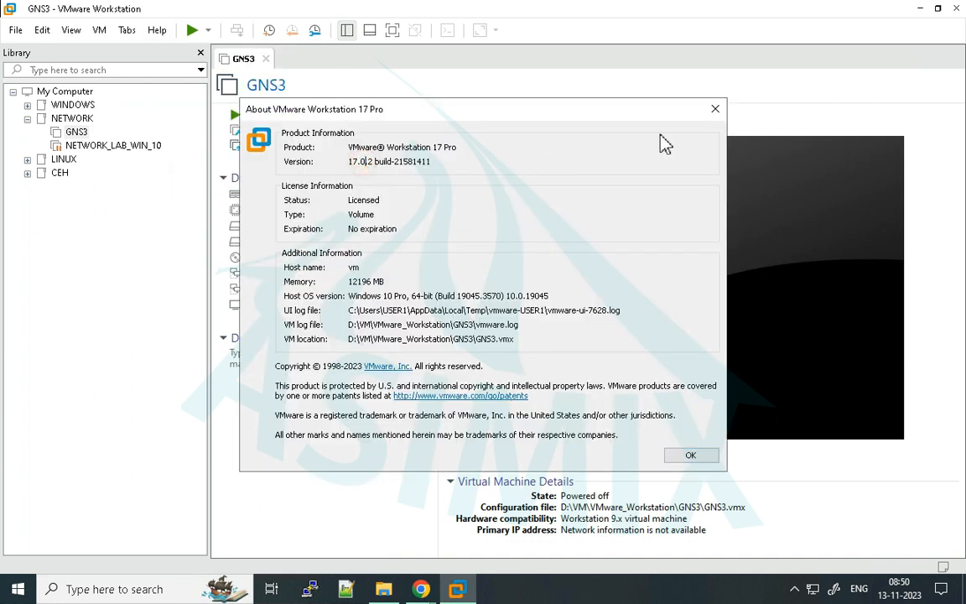
left_click(713, 111)
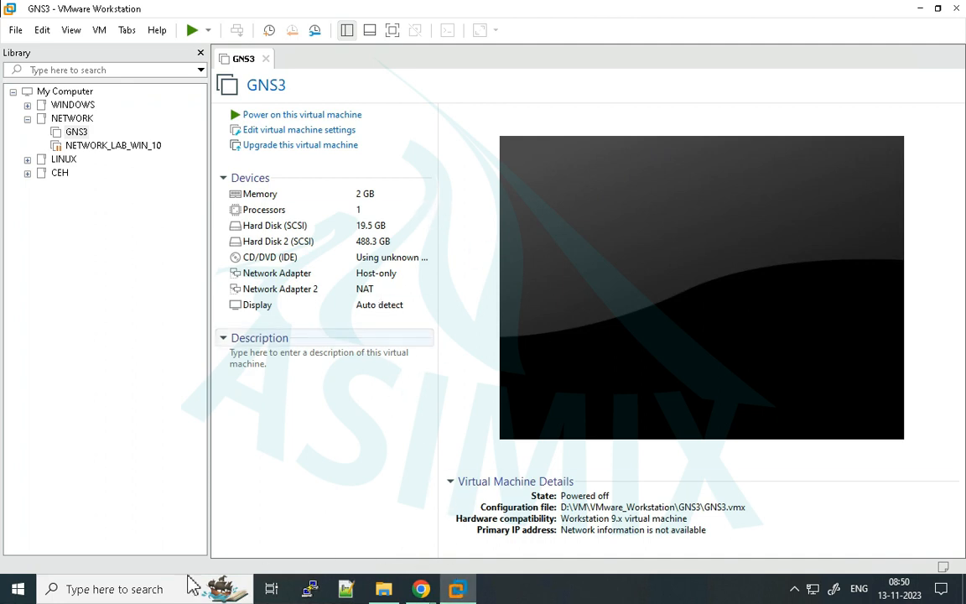
- Search Windows for "cmd" and start Command Prompt as administrator, approving the elevation
left_click(153, 589)
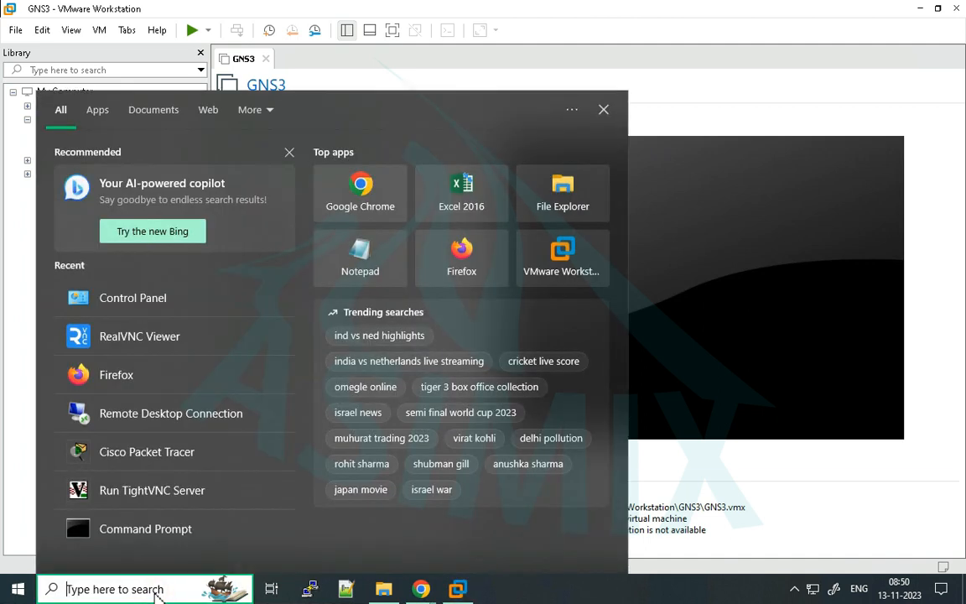
type("cmd")
right_click(133, 168)
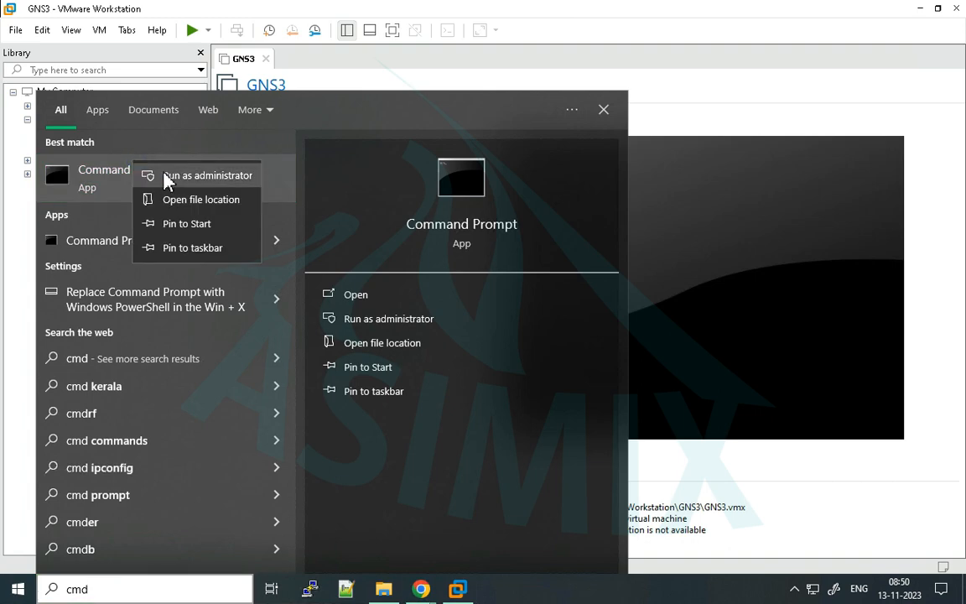
left_click(168, 177)
left_click(401, 389)
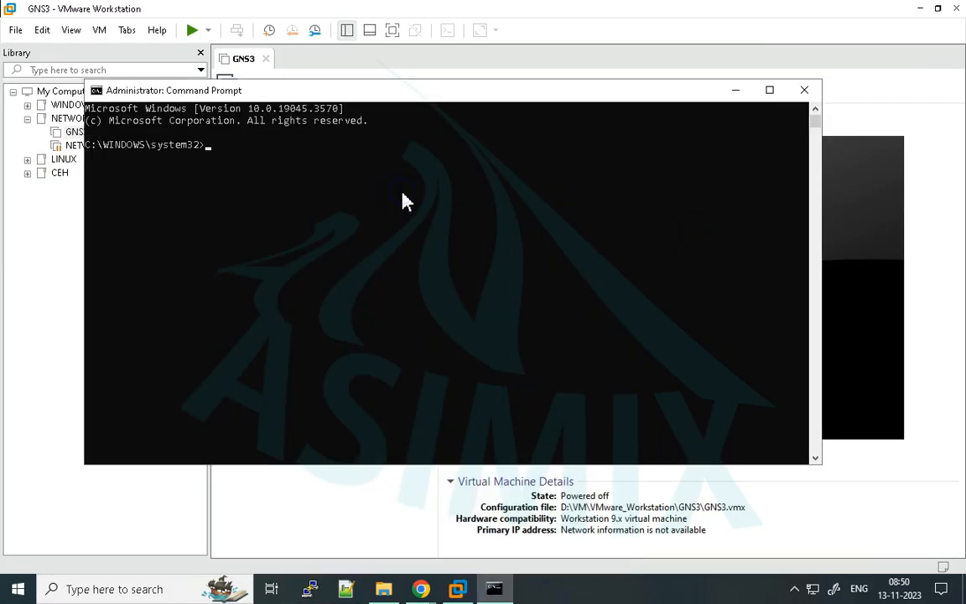
- Run "bcdedit /set hypervisorlaunchtype off", copied from the GitHub issue, in the administrator Command Prompt and close the console
mouse_move(421, 589)
left_click(472, 535)
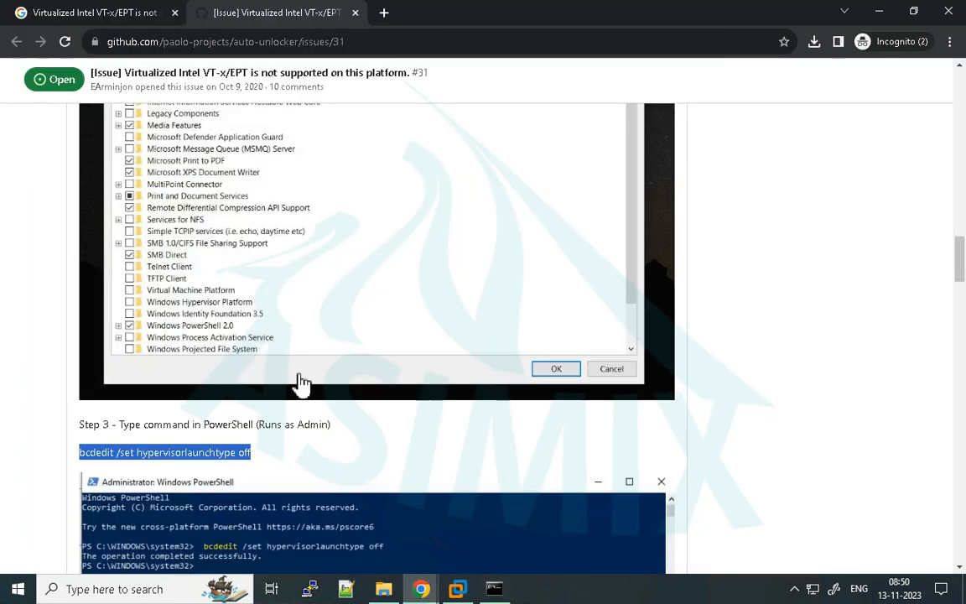
right_click(182, 461)
left_click(180, 301)
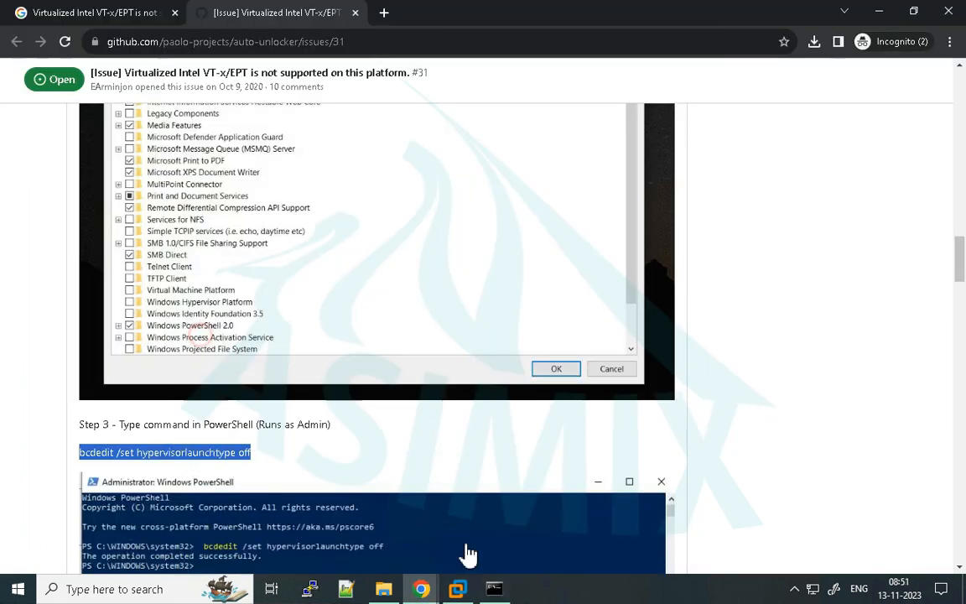
left_click(494, 589)
right_click(348, 241)
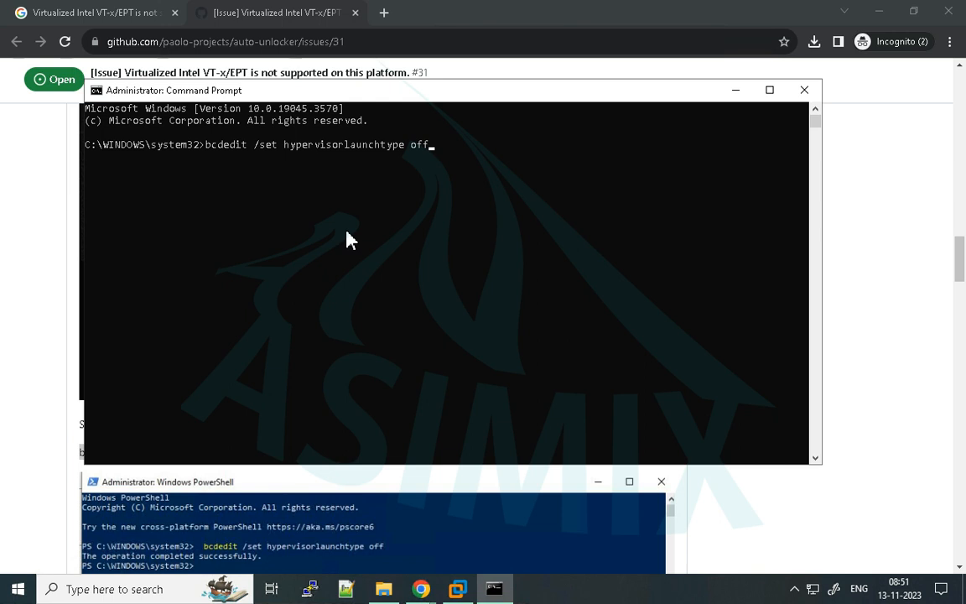
key("Return")
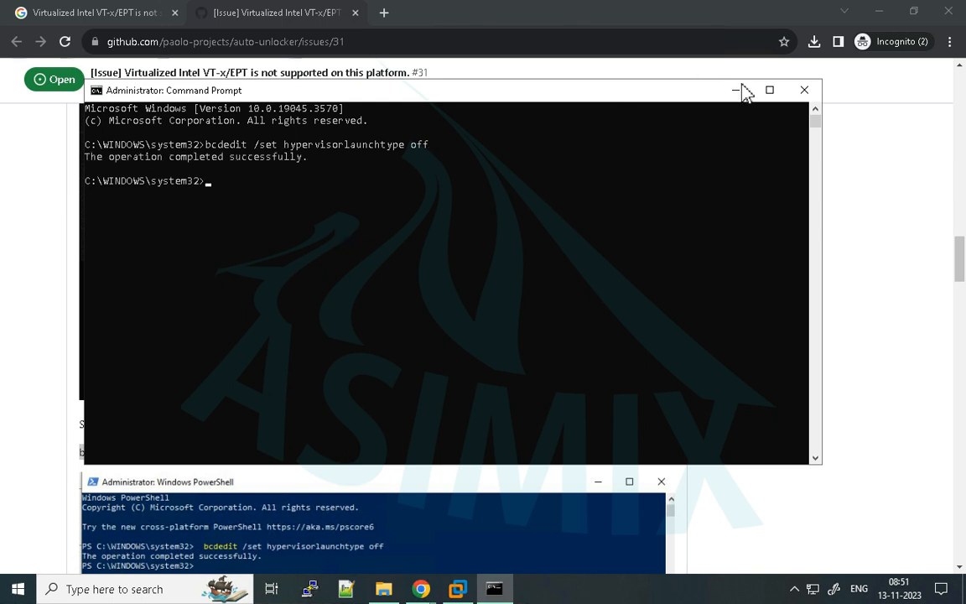
left_click(804, 90)
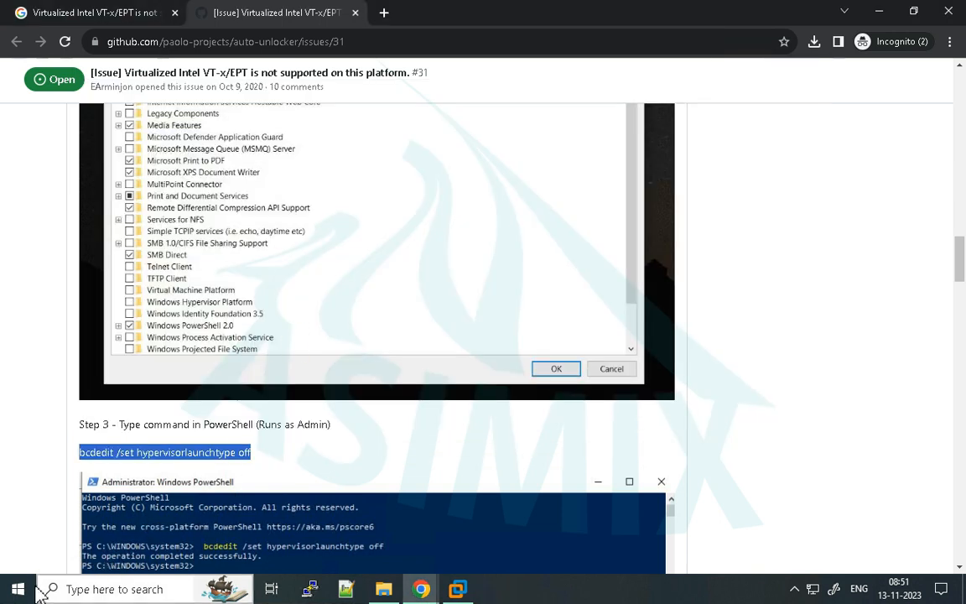
- Restart Windows to apply the hypervisor launch setting
left_click(457, 589)
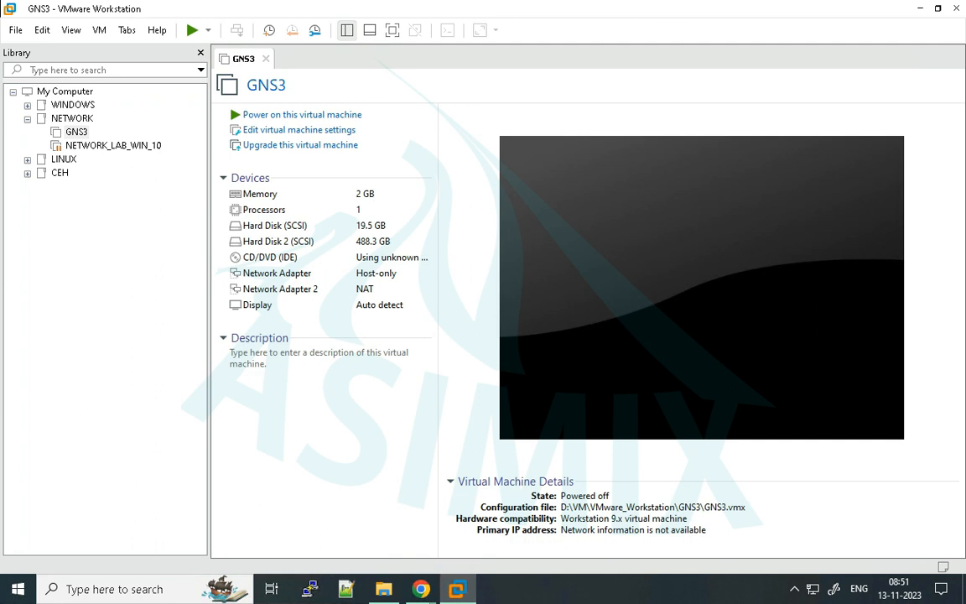
left_click(18, 588)
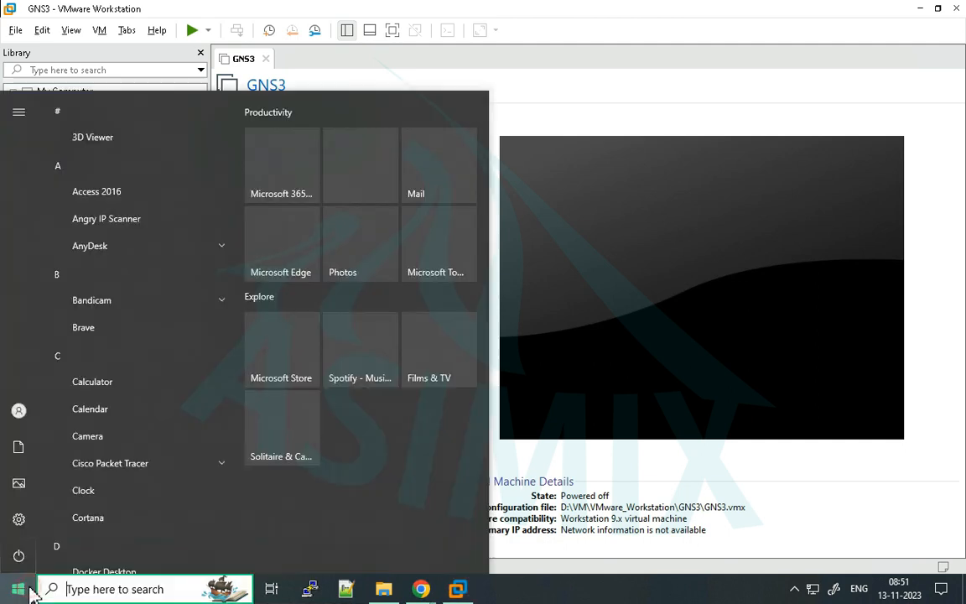
left_click(19, 555)
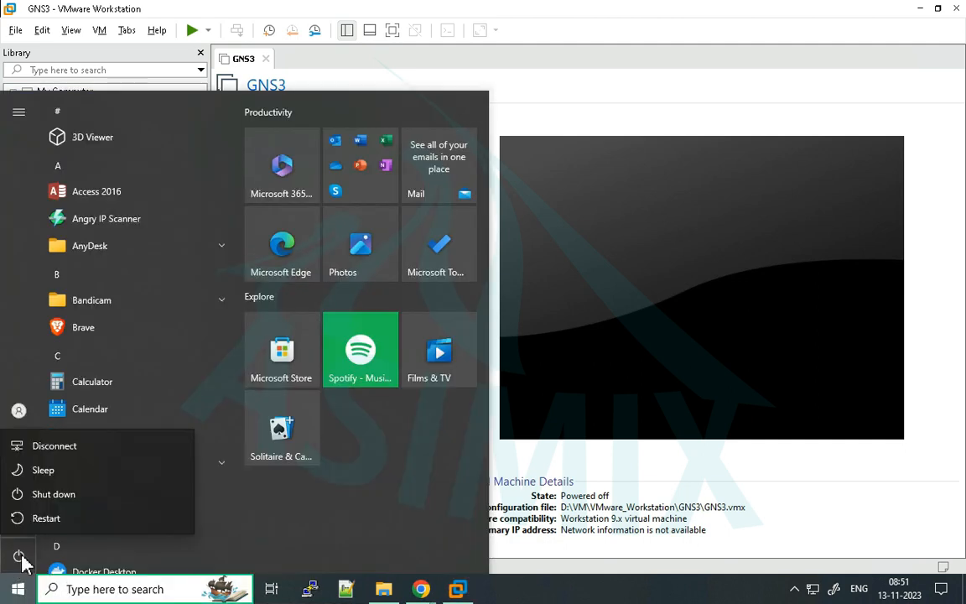
left_click(45, 520)
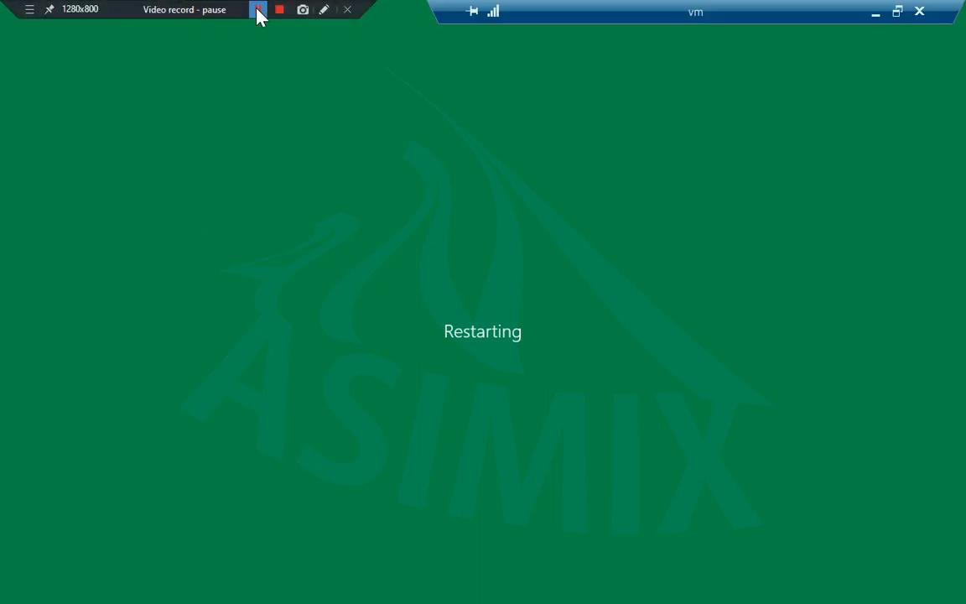
left_click(245, 10)
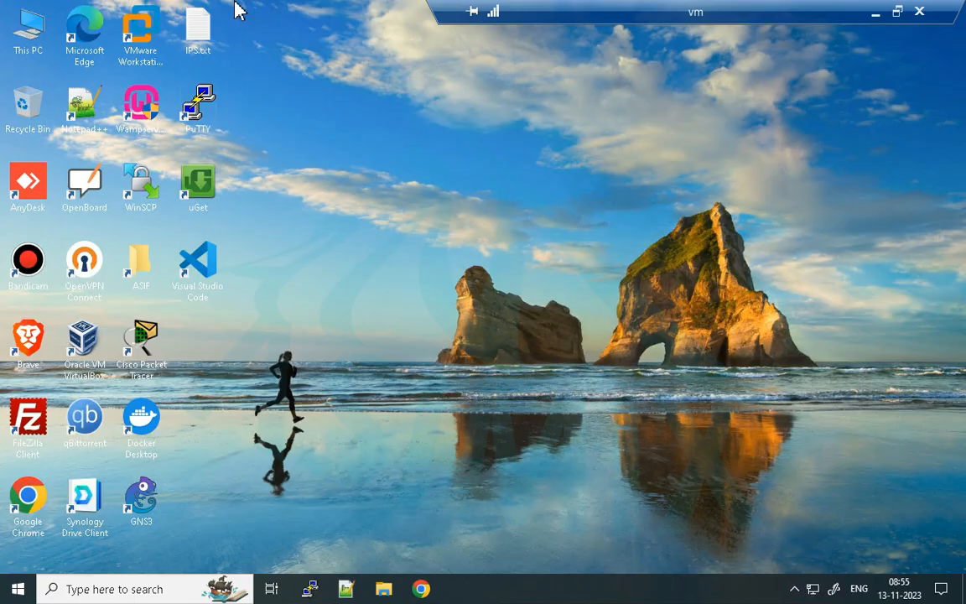
mouse_move(238, 12)
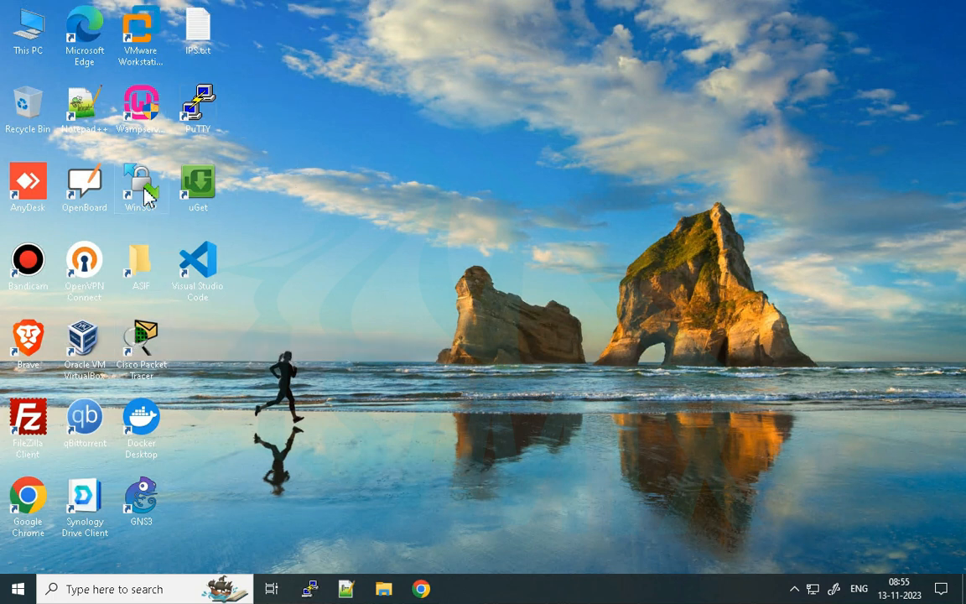
- Launch VMware Workstation Pro from the desktop and open the GNS3 virtual machine in the NETWORK folder
left_click(144, 35)
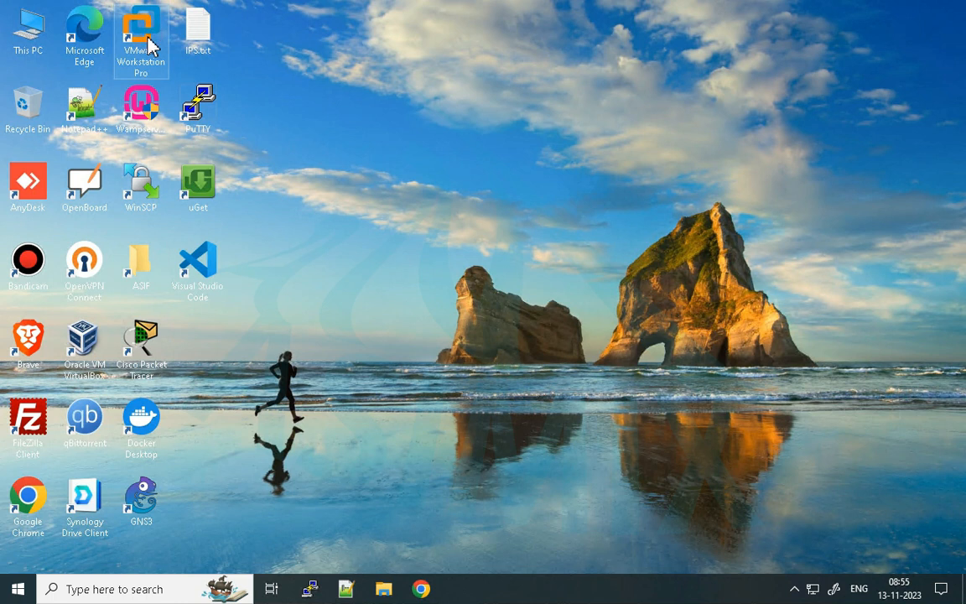
left_click(311, 75)
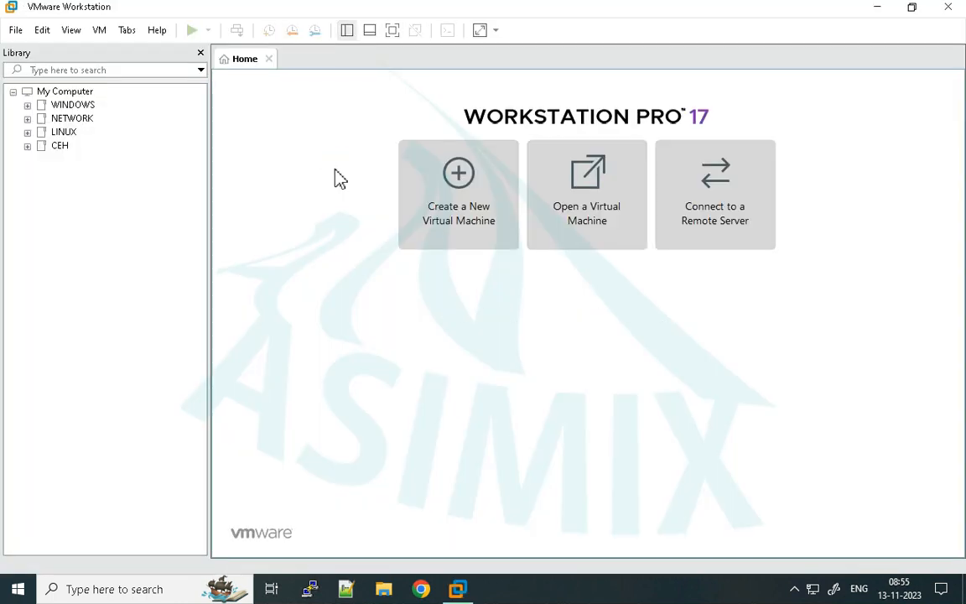
left_click(28, 118)
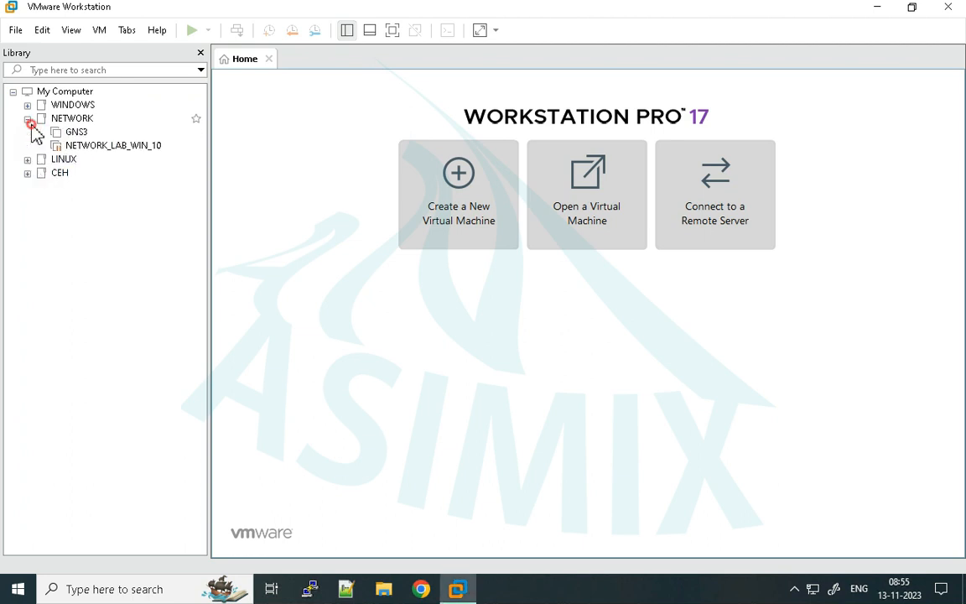
left_click(75, 136)
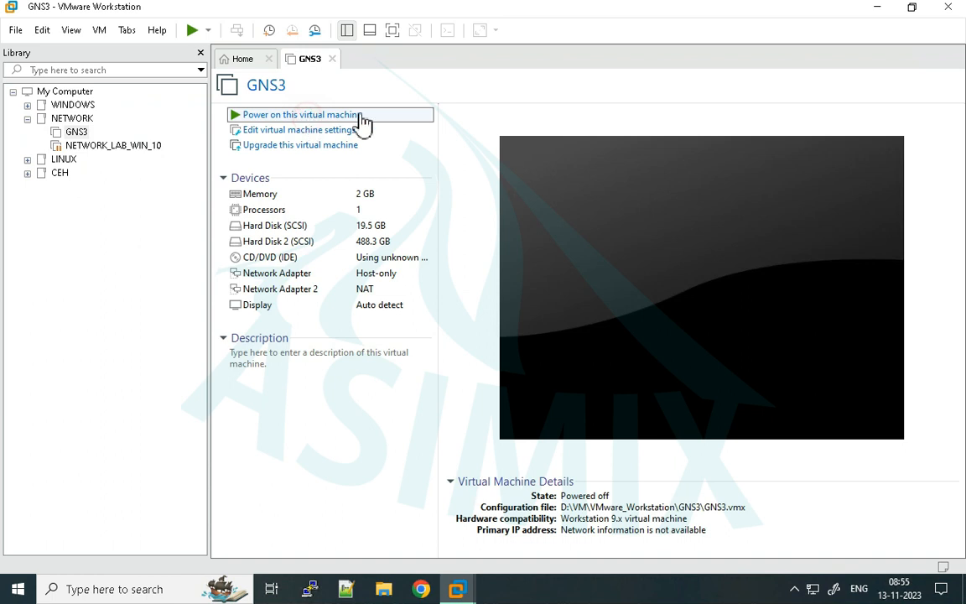
- Test-start the GNS3 virtual machine, then close its tab and power the machine off
left_click(317, 116)
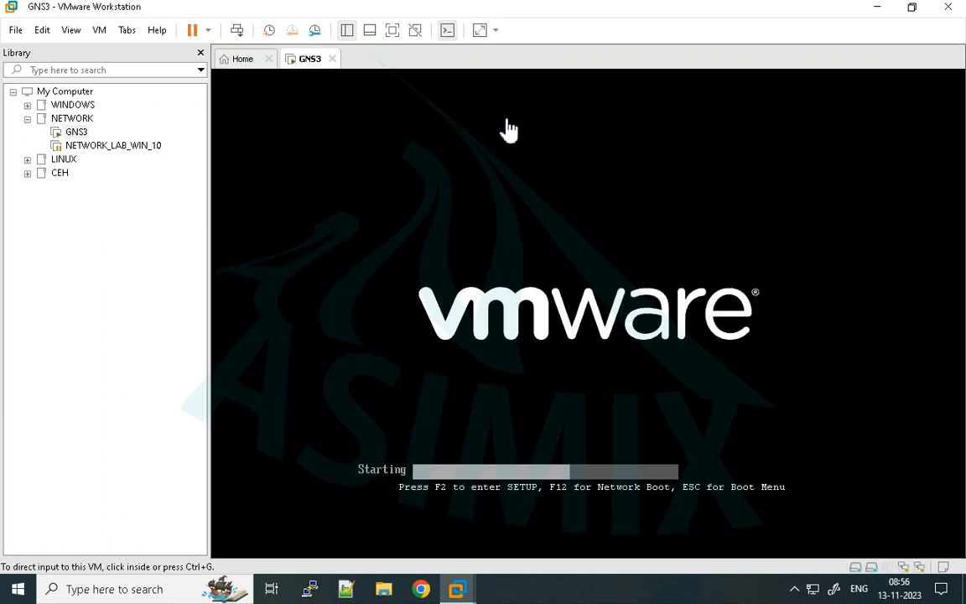
left_click(333, 59)
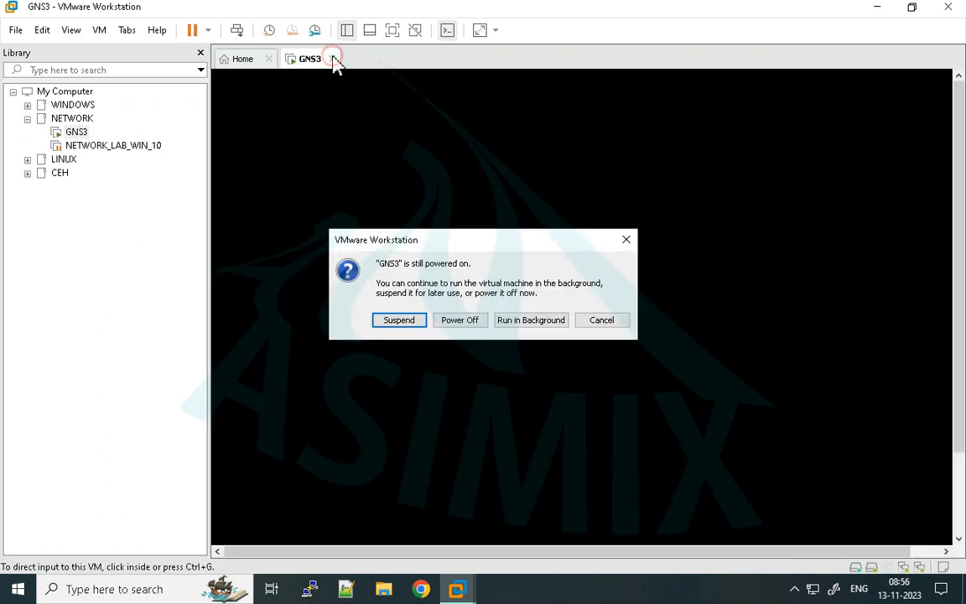
left_click(464, 320)
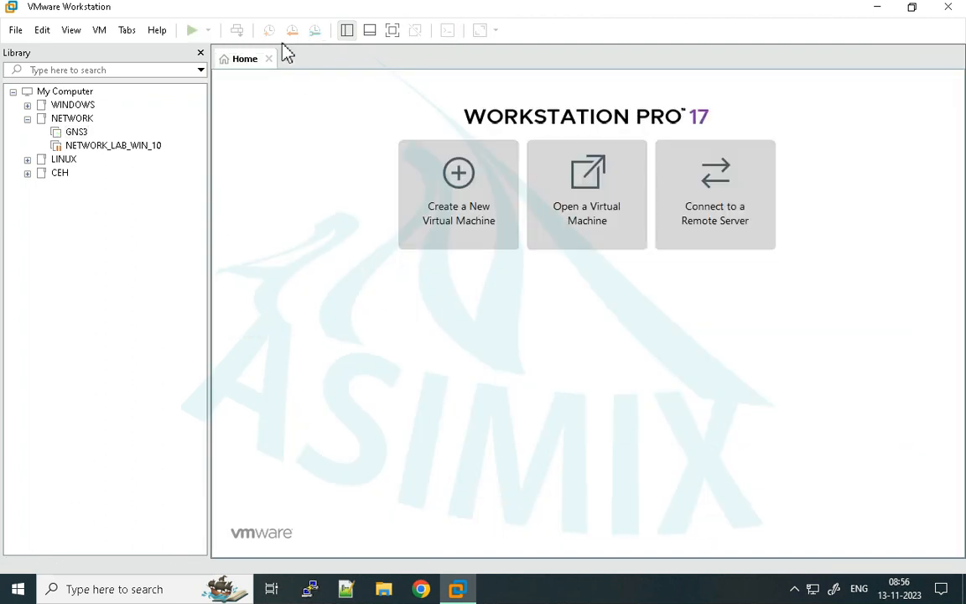
- Reopen the GNS3 machine's page, exit VMware Workstation, and launch GNS3 from the desktop
left_click(75, 132)
left_click(245, 60)
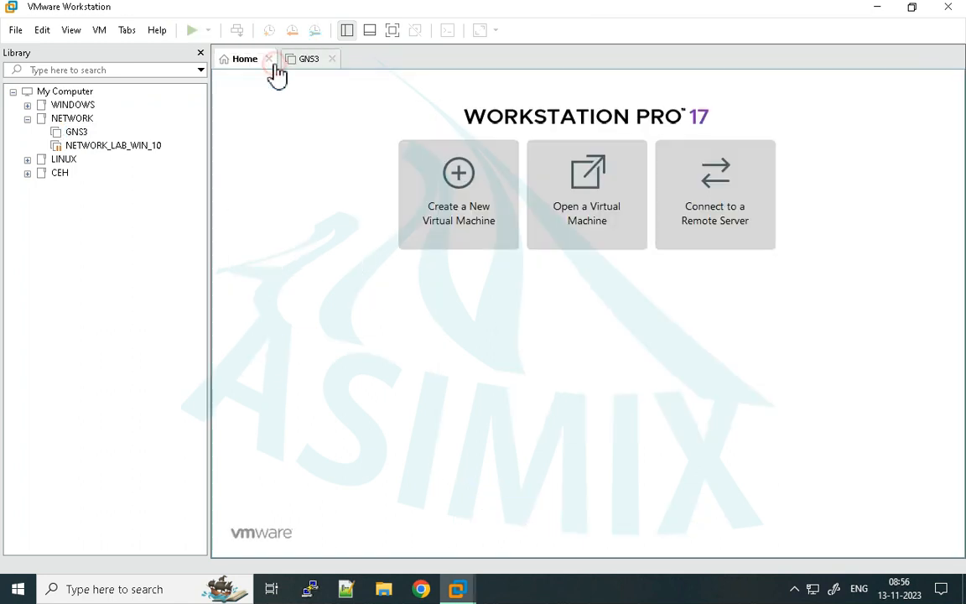
left_click(268, 60)
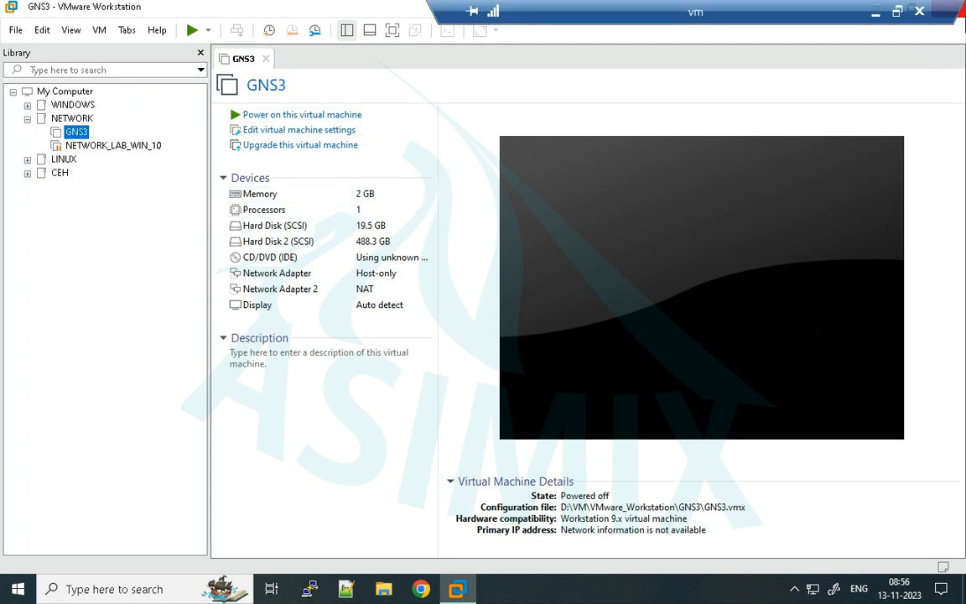
left_click(960, 12)
right_click(474, 152)
left_click(539, 209)
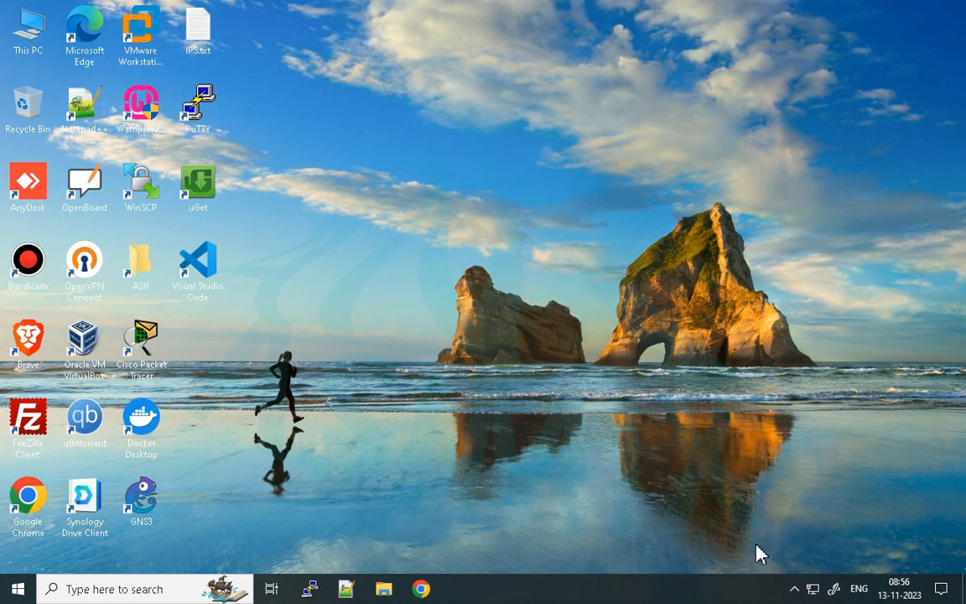
double_click(143, 503)
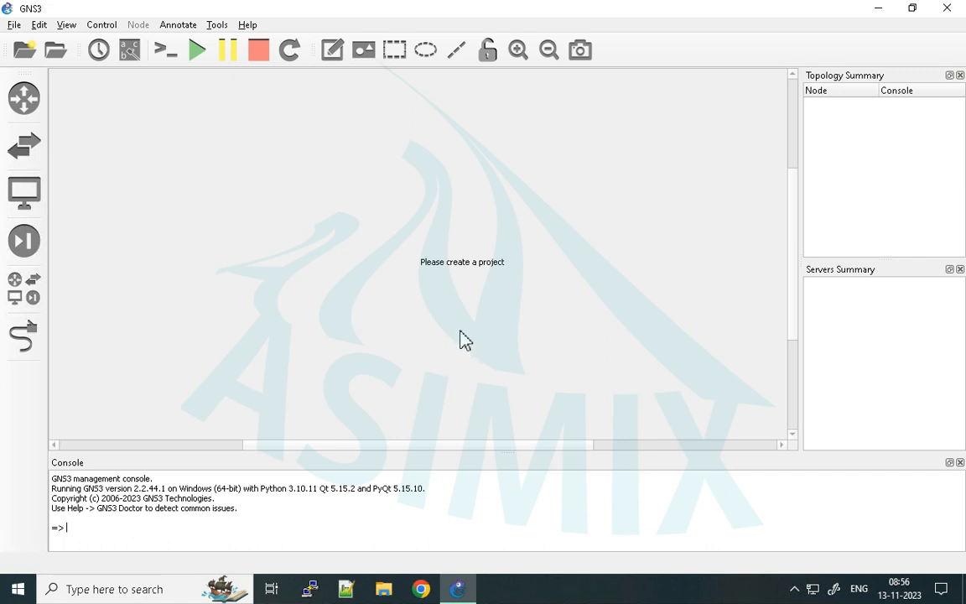
left_click(248, 25)
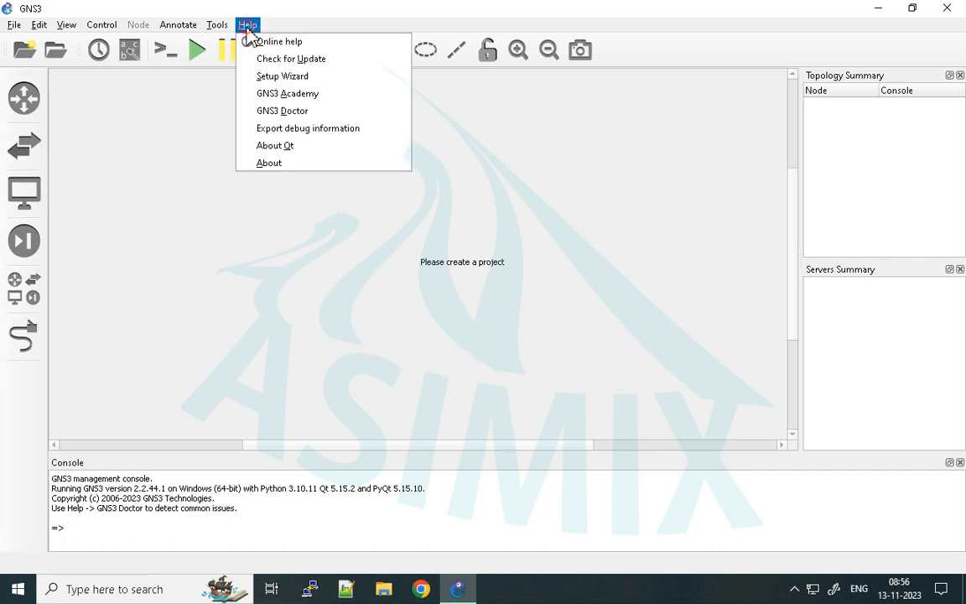
left_click(256, 76)
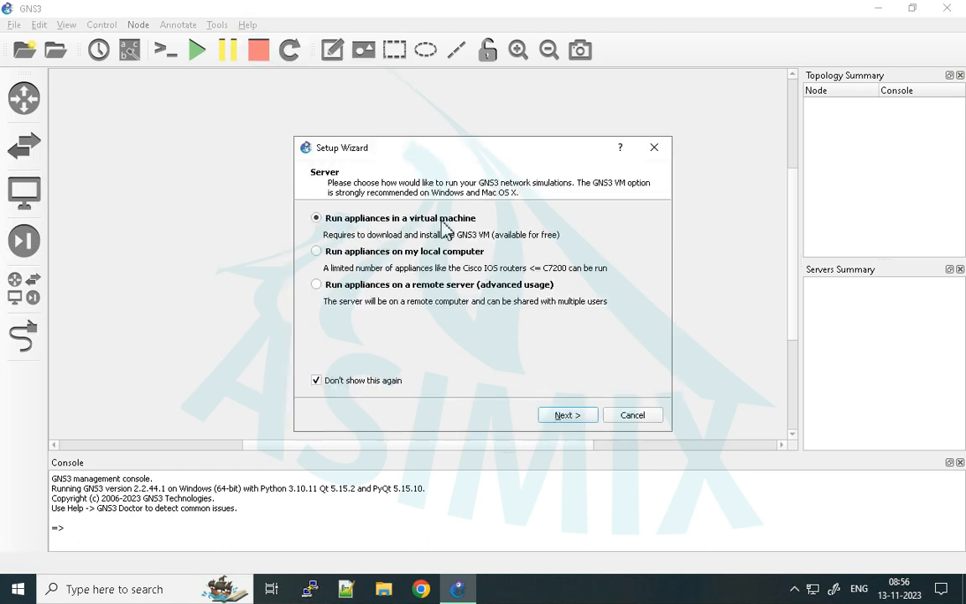
left_click(575, 424)
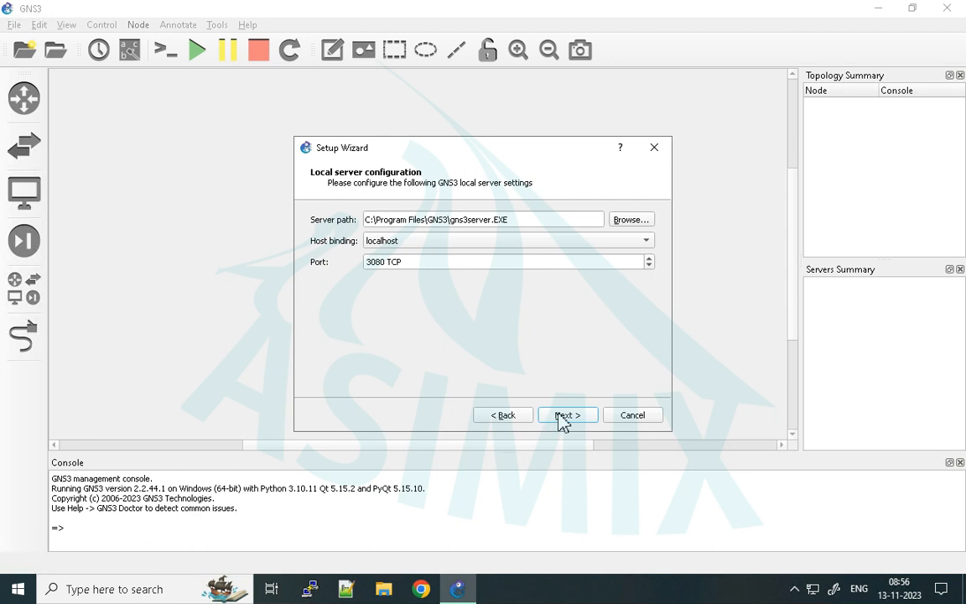
left_click_drag(495, 158, 422, 156)
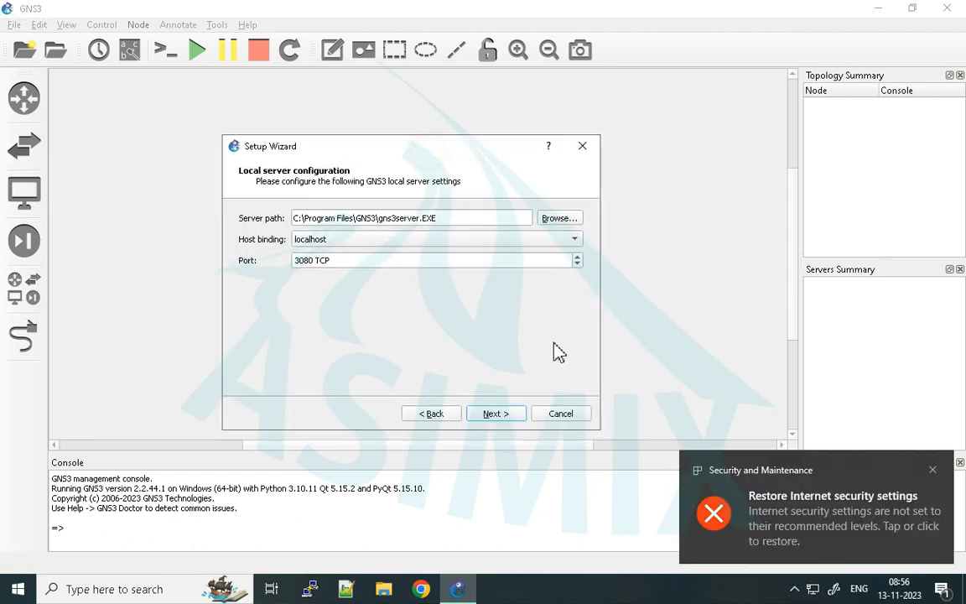
left_click(932, 470)
left_click(465, 368)
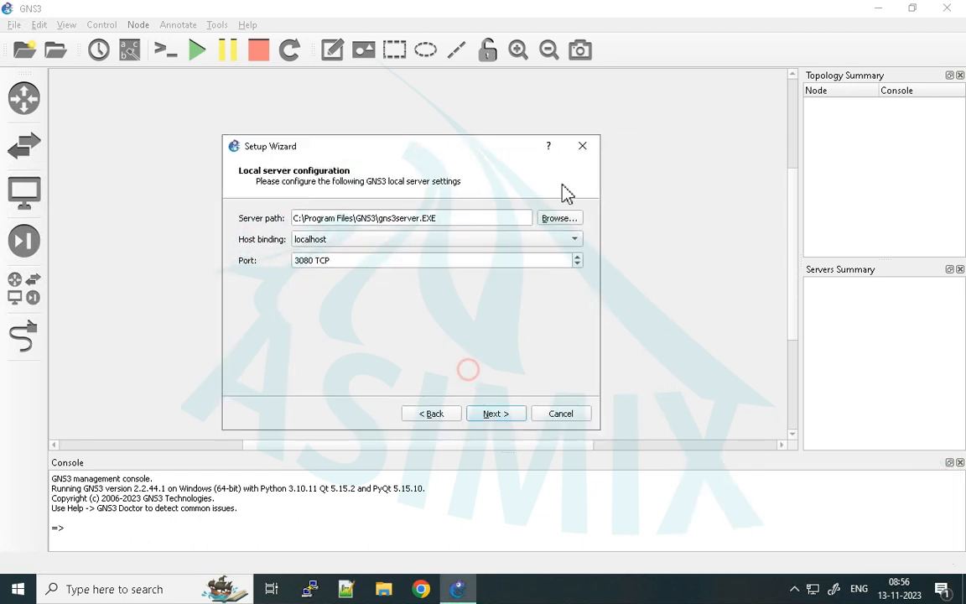
left_click(581, 146)
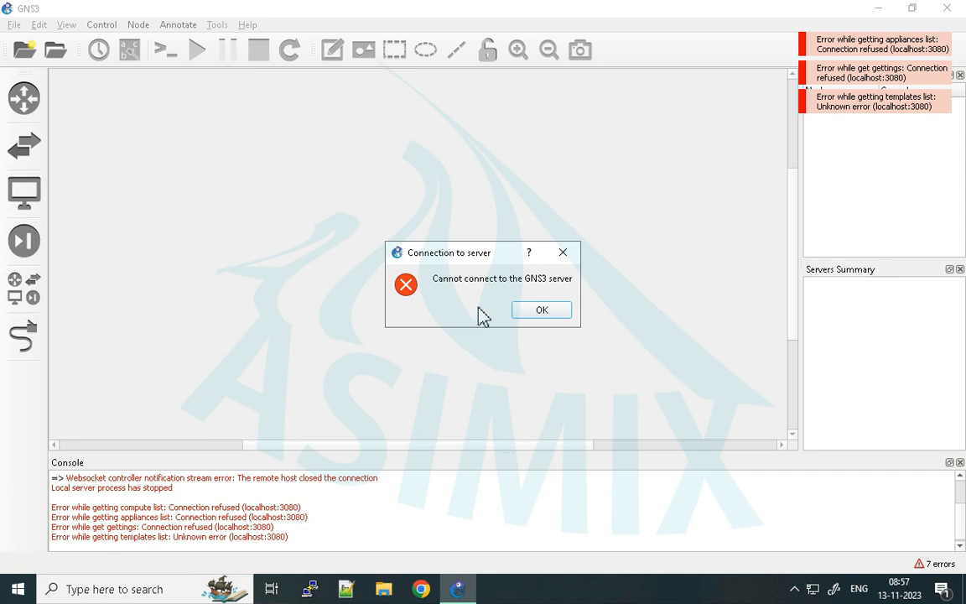
- Dismiss the server connection error, close the Project dialog without creating a project, and dismiss the focus-session notification
left_click(531, 309)
left_click(547, 317)
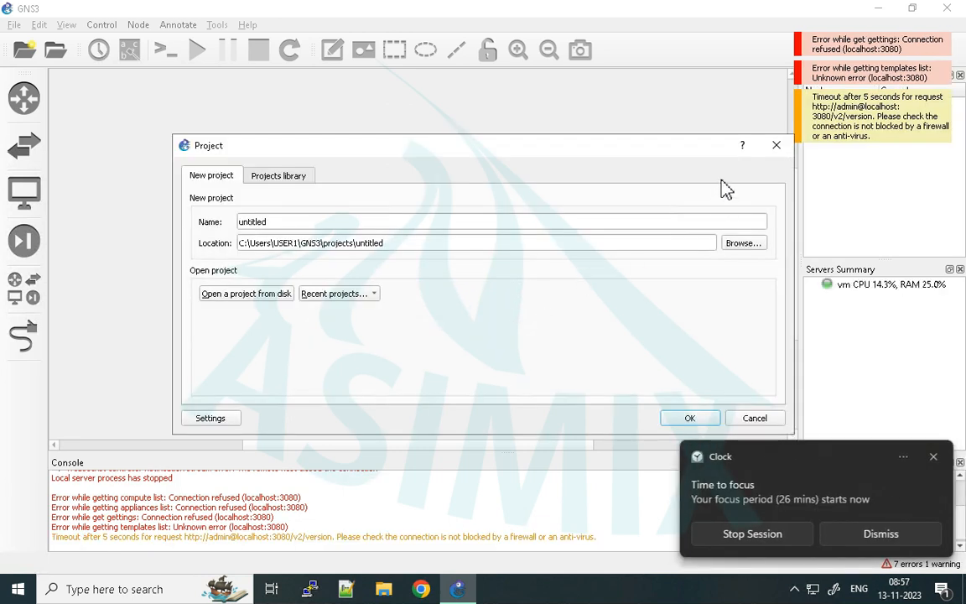
left_click(776, 151)
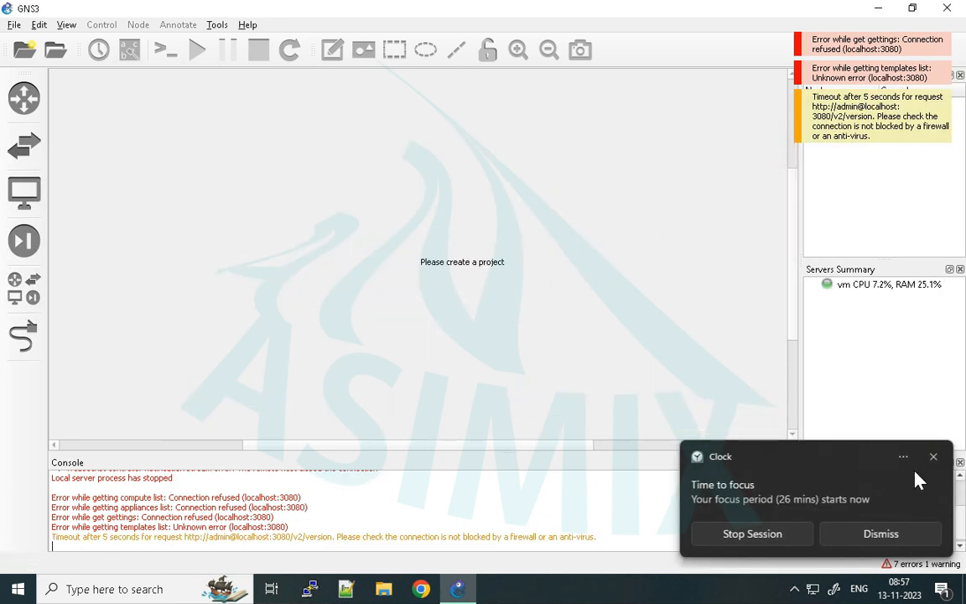
left_click(910, 533)
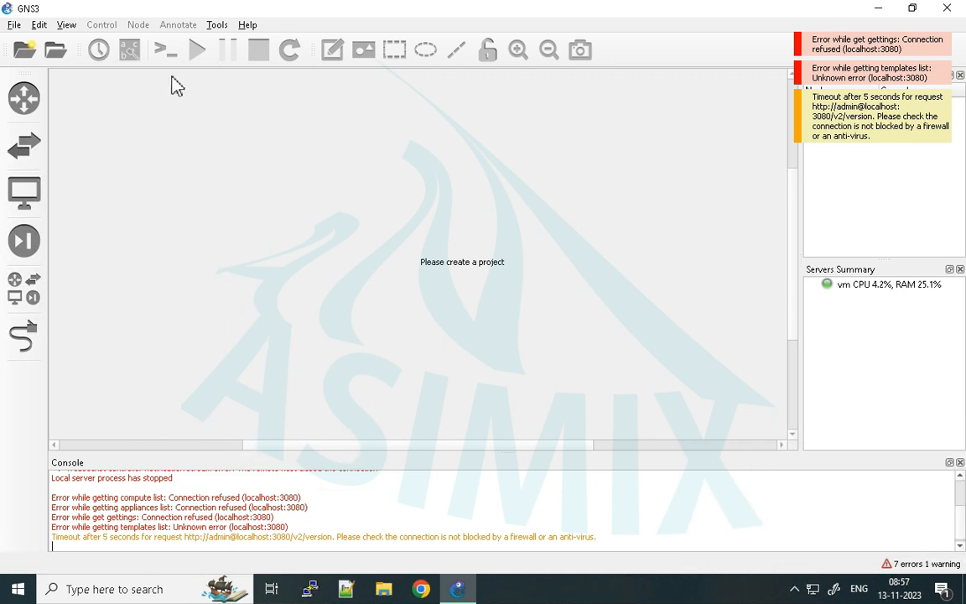
- Start the Setup Wizard, keep running appliances in a virtual machine, and accept the default local server configuration
left_click(218, 25)
mouse_move(247, 25)
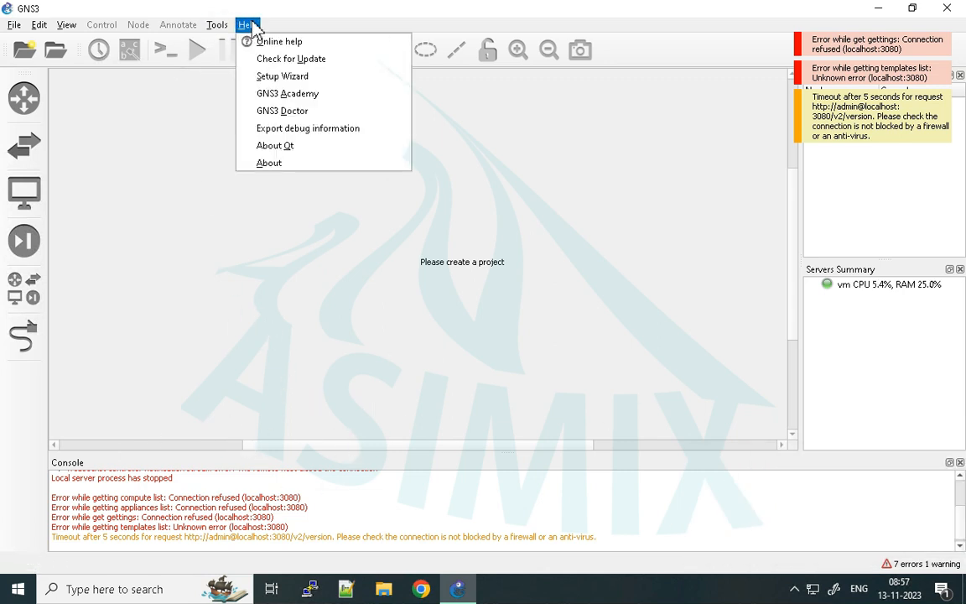
left_click(283, 77)
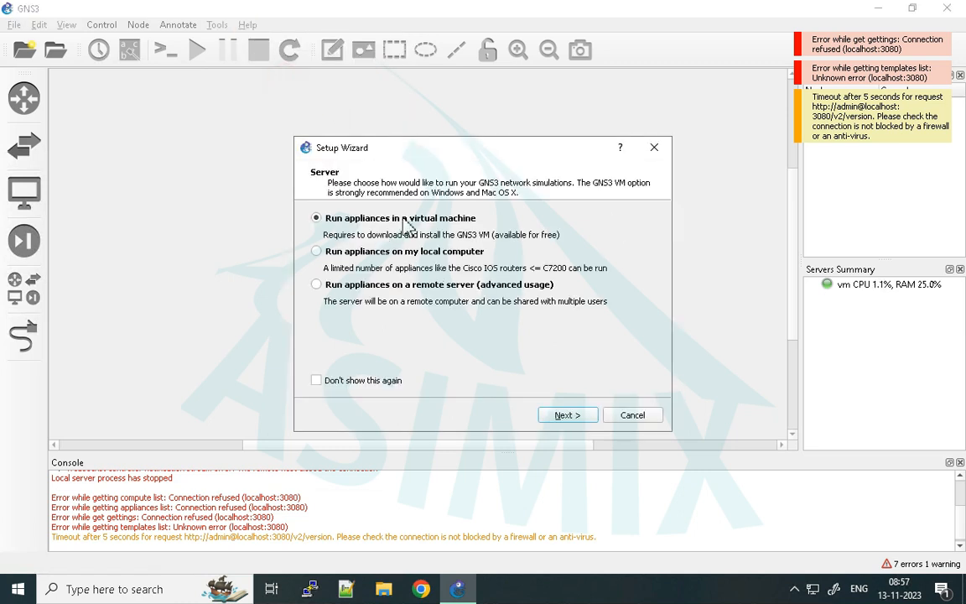
left_click(568, 414)
left_click(570, 418)
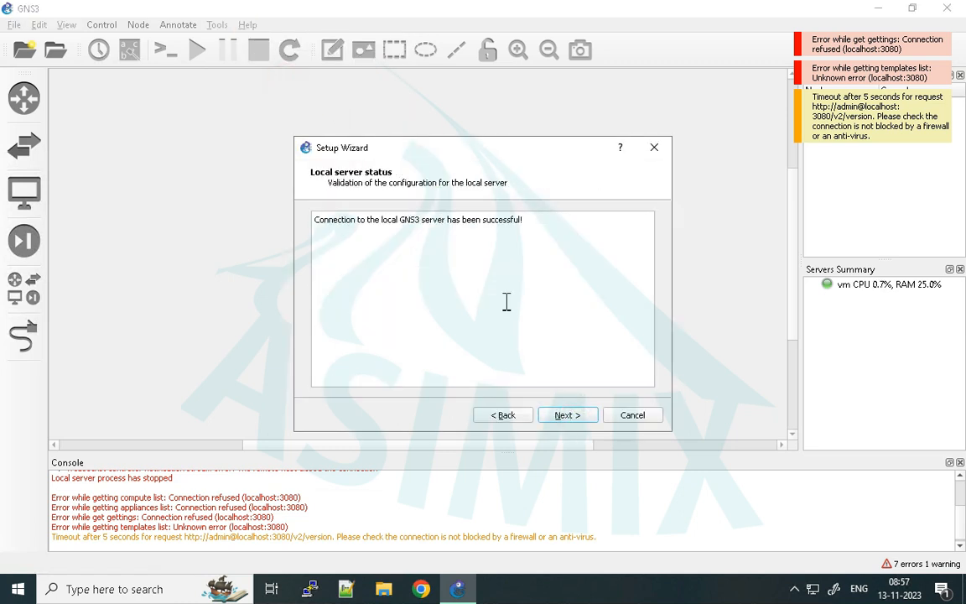
left_click(570, 418)
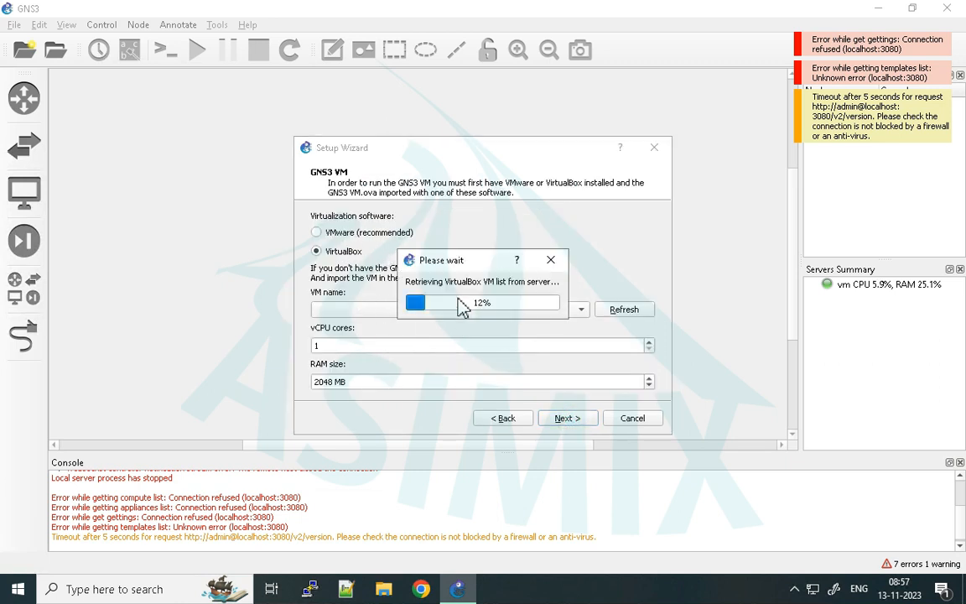
- Choose VMware as the virtualization software, refresh the VM list, select GNS3 with 1 vCPU and 2048 MB RAM, and continue
left_click(352, 237)
left_click(627, 311)
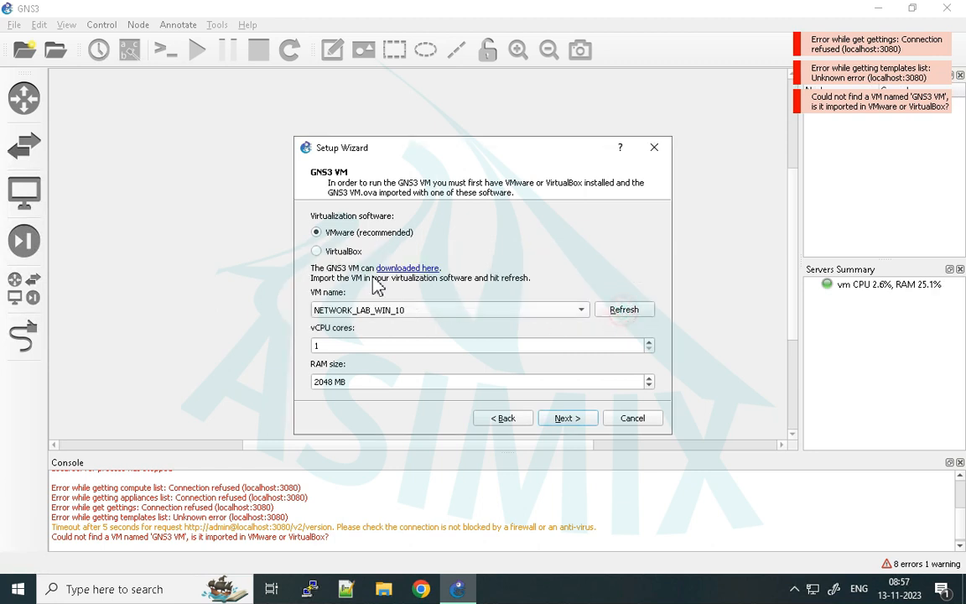
left_click(346, 309)
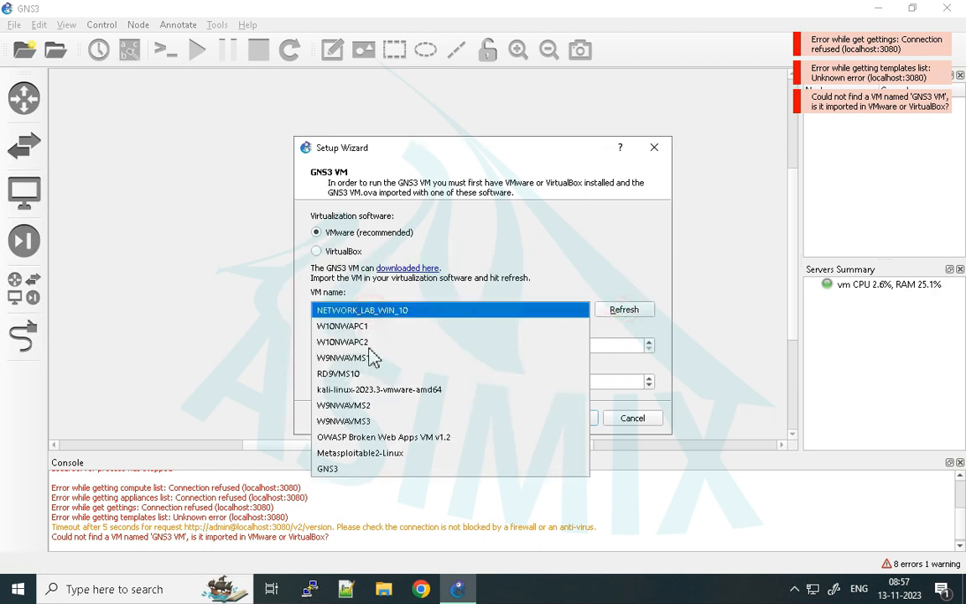
left_click(344, 469)
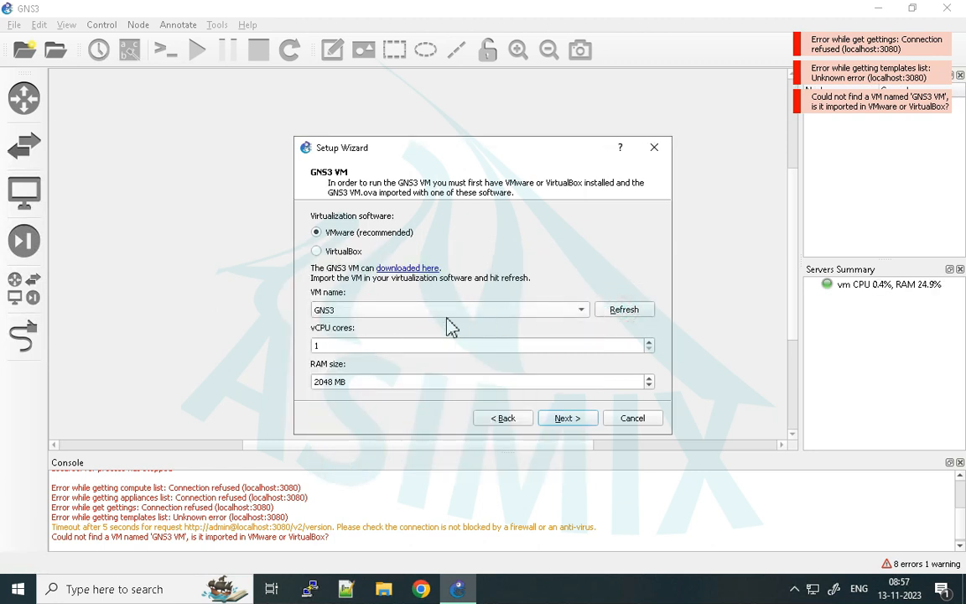
left_click(567, 417)
left_click(570, 423)
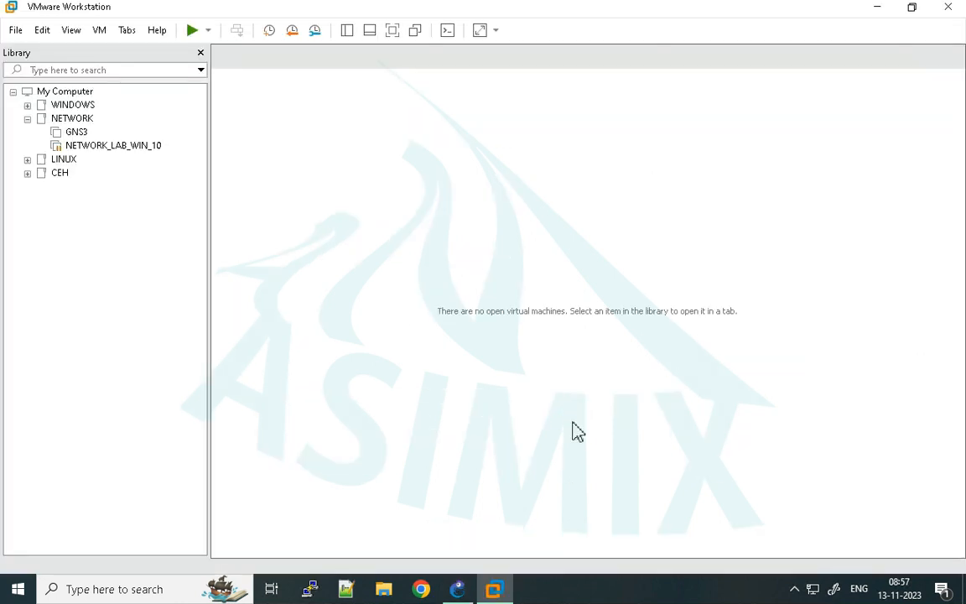
- Check the GNS3 Setup Wizard's progress and the virtual machine's startup in VMware Workstation
left_click(457, 588)
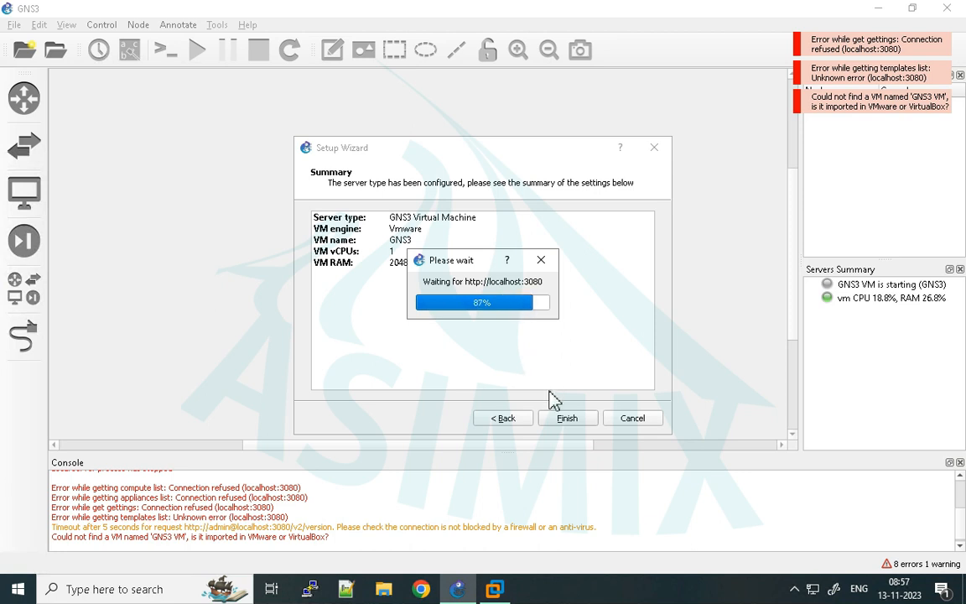
left_click(493, 588)
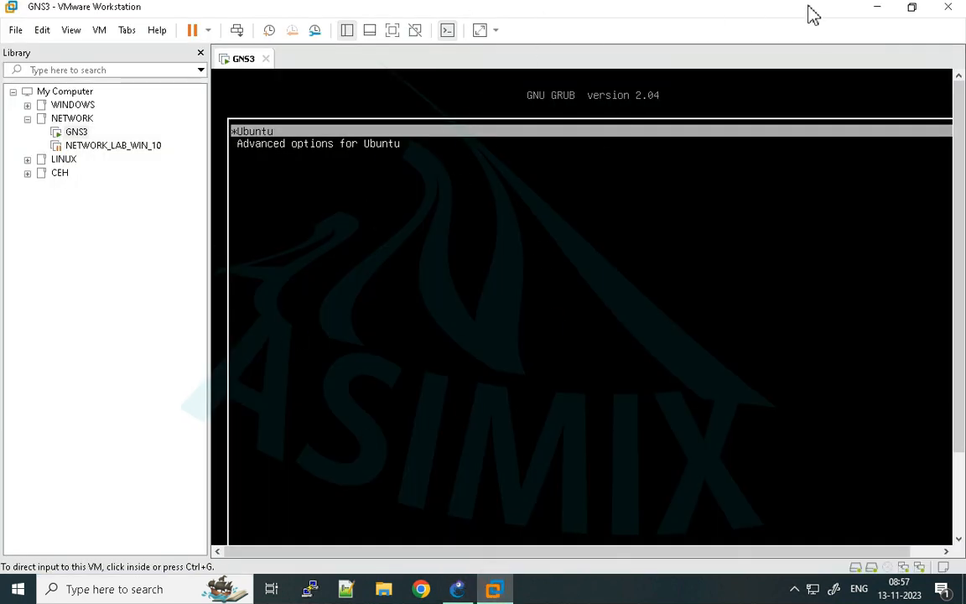
left_click(457, 588)
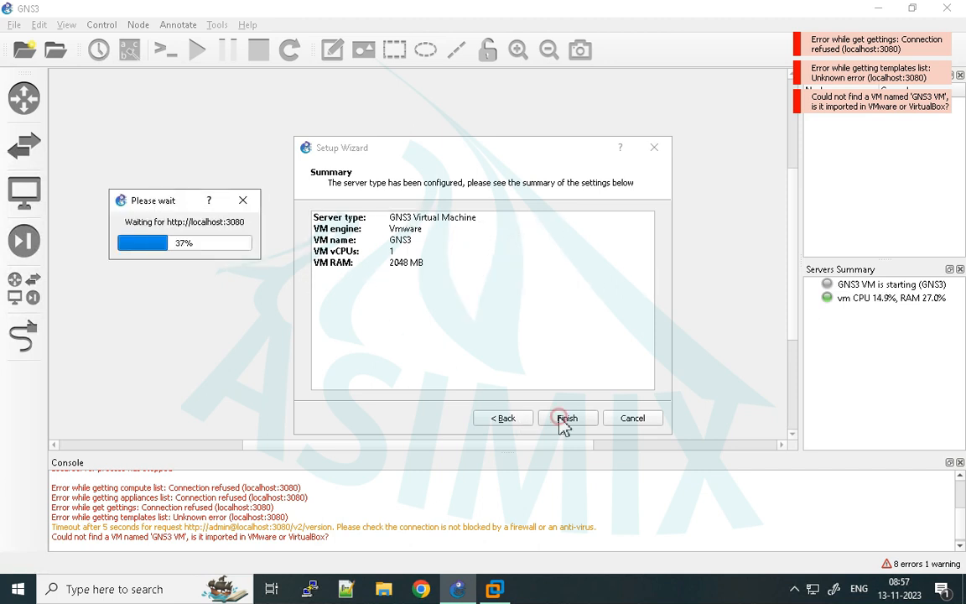
left_click_drag(164, 204, 480, 289)
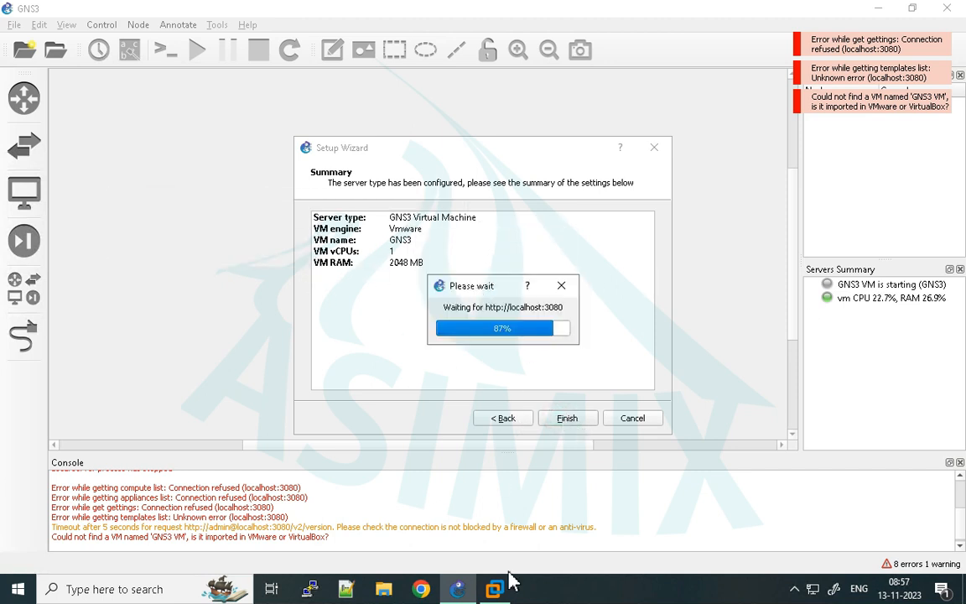
- Switch to VMware Workstation, boot the Ubuntu entry of the GNS3 machine in full screen, and return to the GNS3 Setup Wizard
left_click(495, 590)
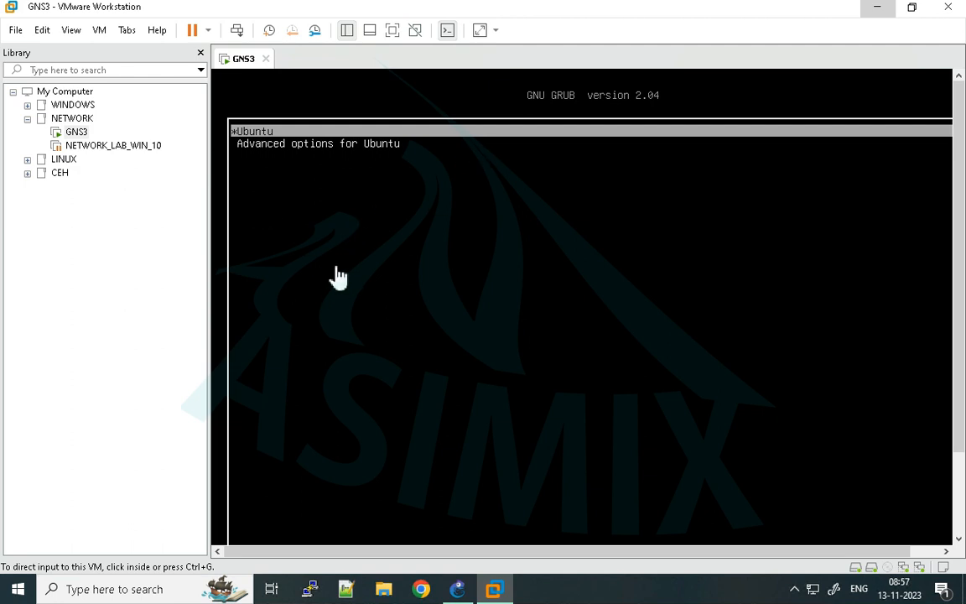
left_click(392, 30)
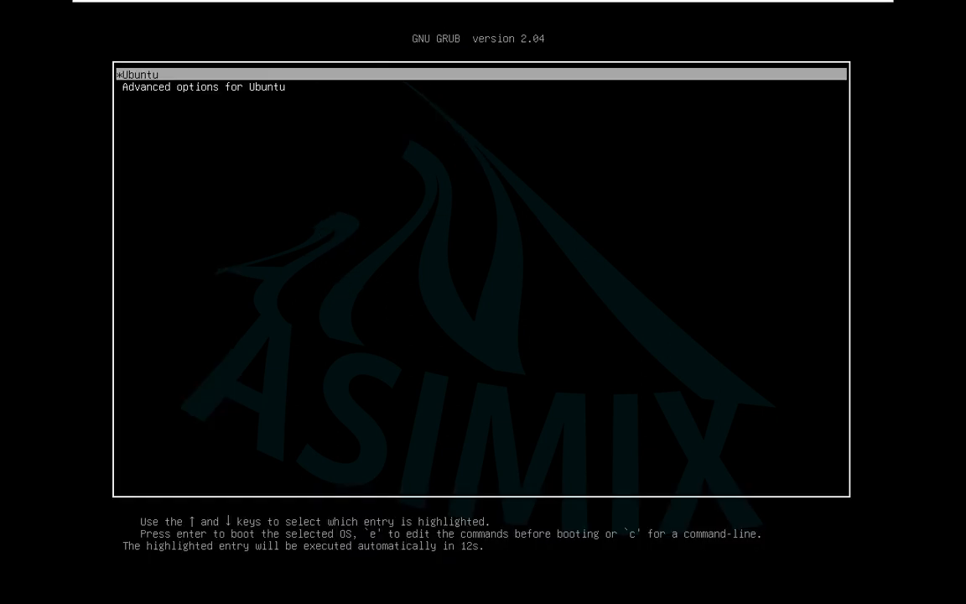
key("Return")
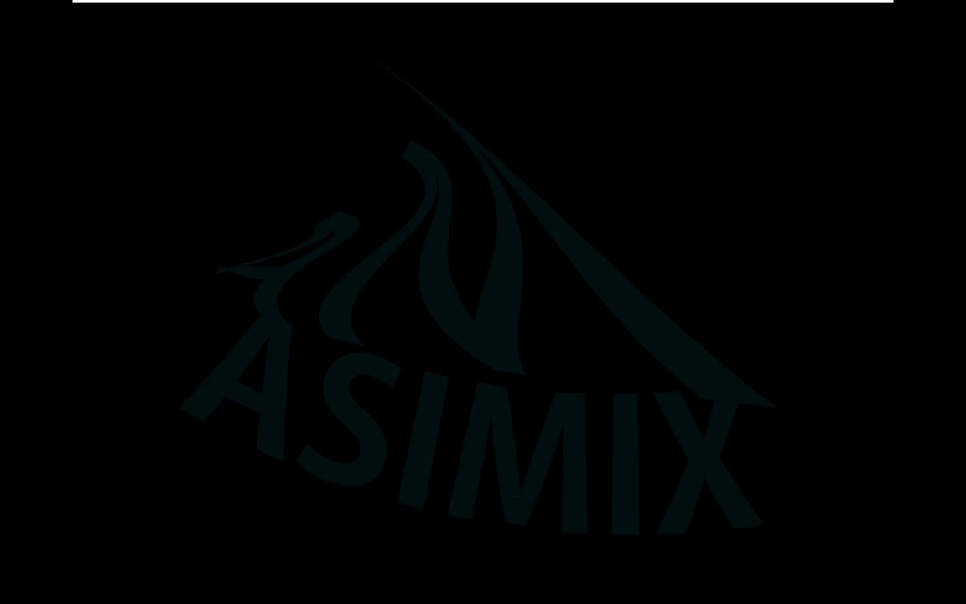
mouse_move(491, 5)
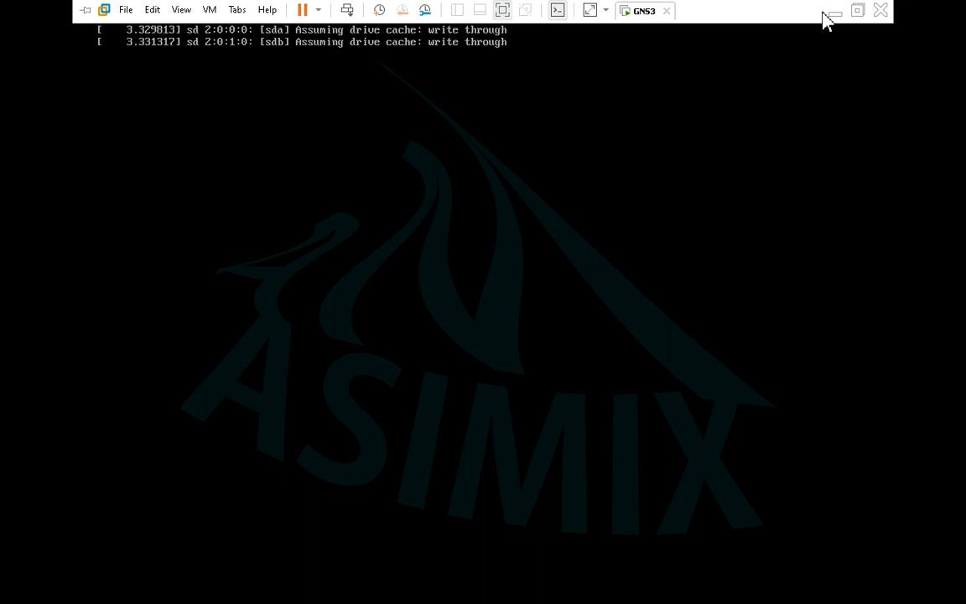
left_click(858, 12)
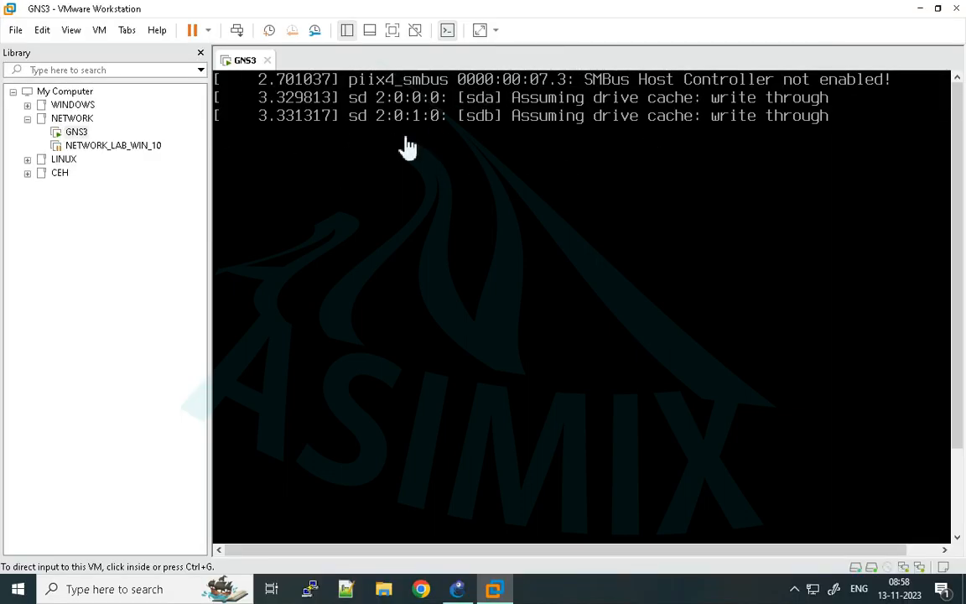
left_click(920, 16)
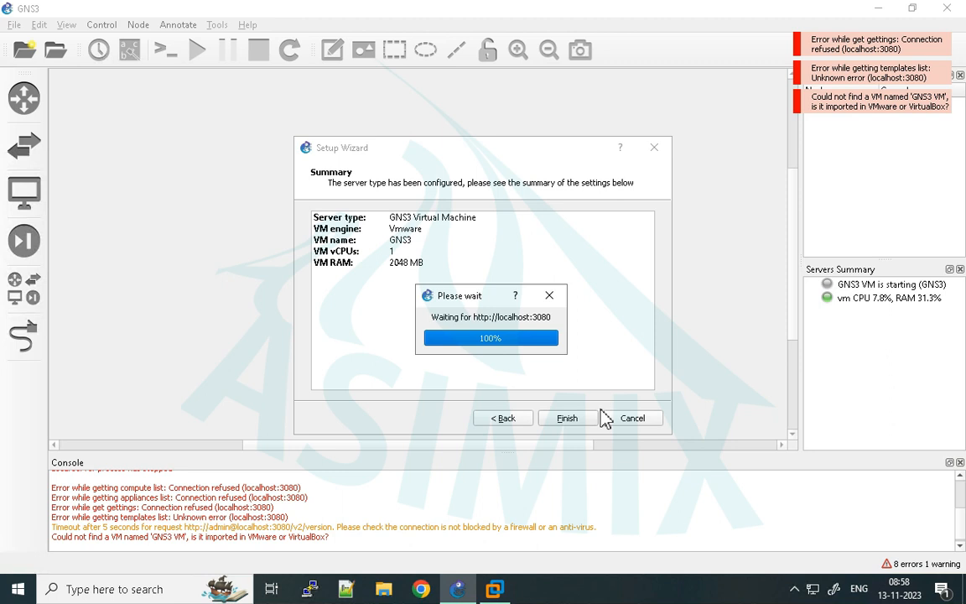
- Check the GNS3 machine's boot in VMware Workstation, then switch back to GNS3 and finish the Setup Wizard
mouse_move(505, 591)
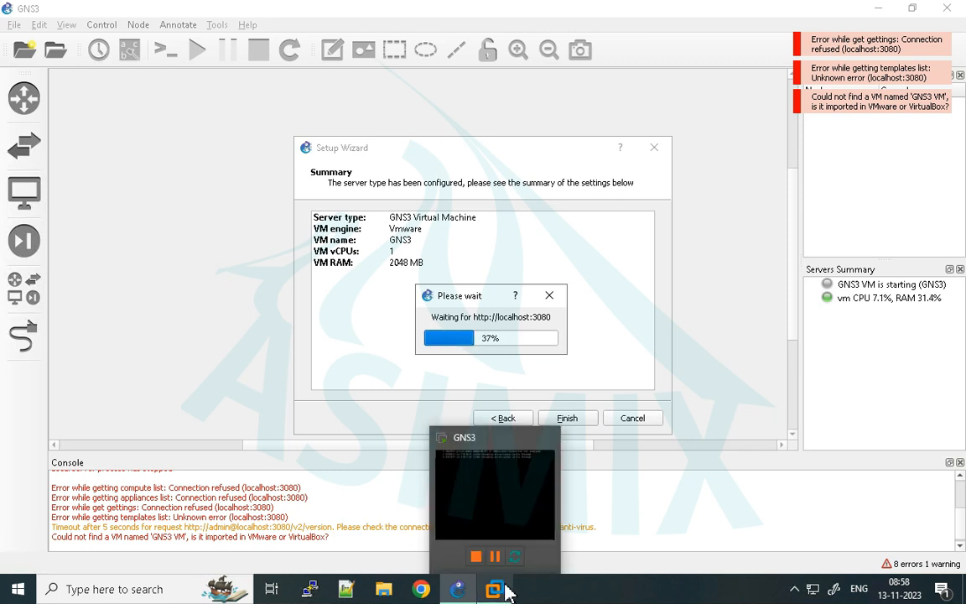
left_click(498, 495)
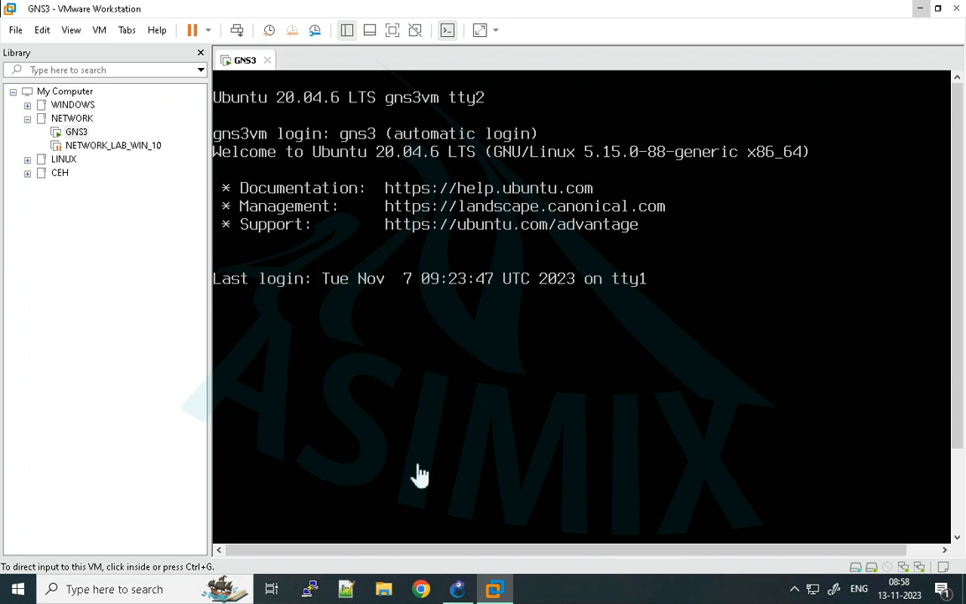
left_click(458, 588)
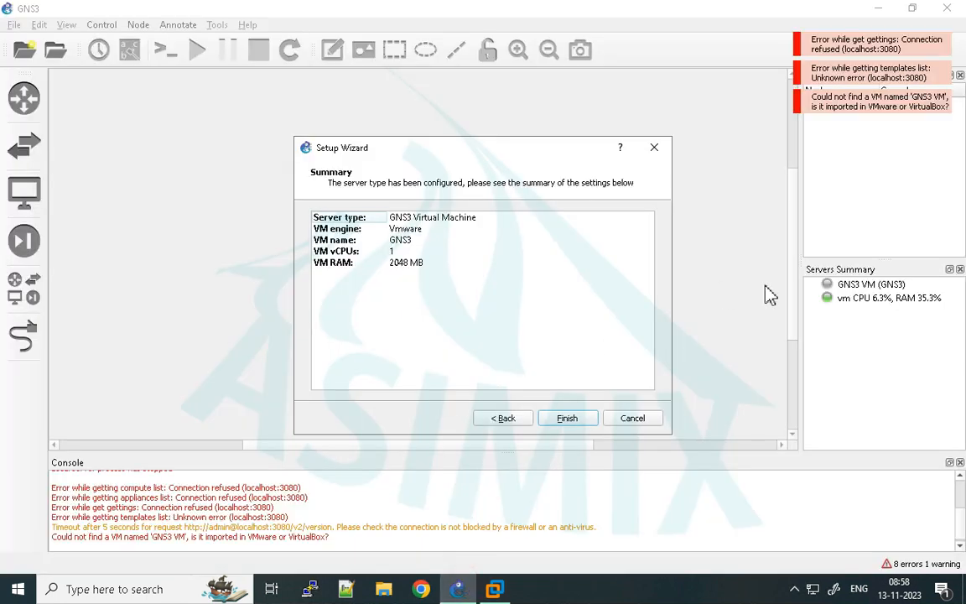
left_click(577, 421)
left_click(876, 288)
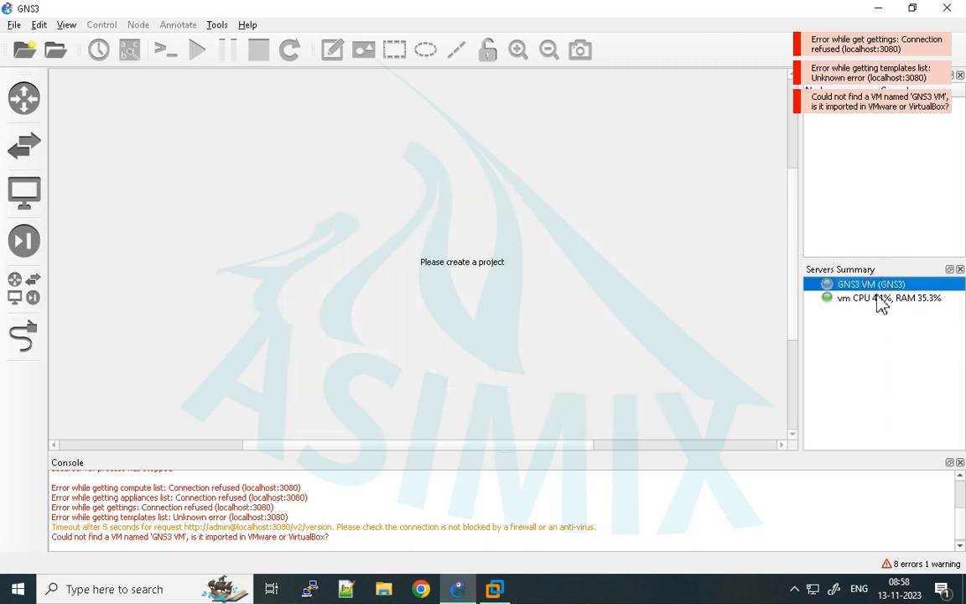
- Dismiss the error notifications, and clear all output from the Console before closing it
left_click(857, 51)
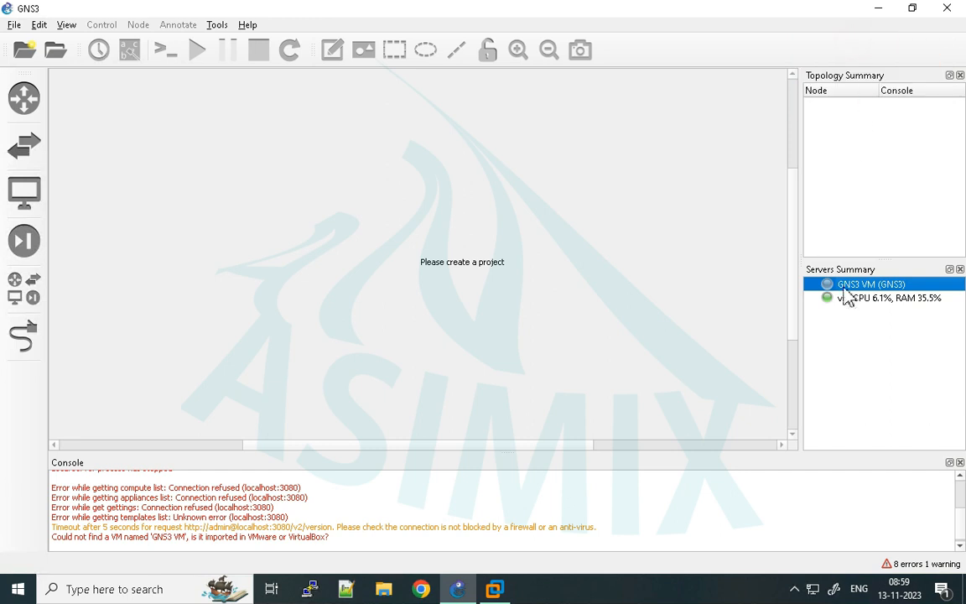
right_click(480, 485)
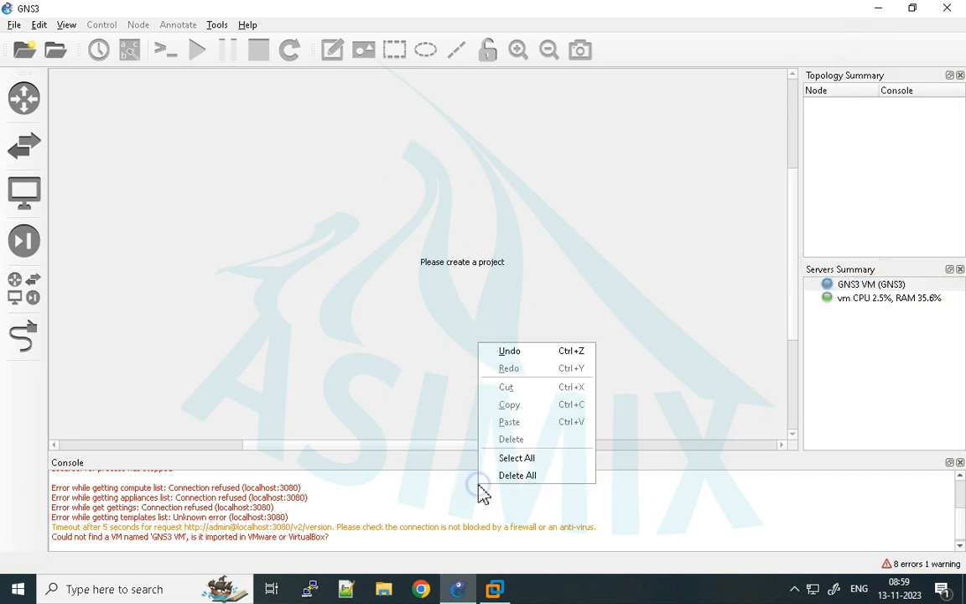
left_click(534, 475)
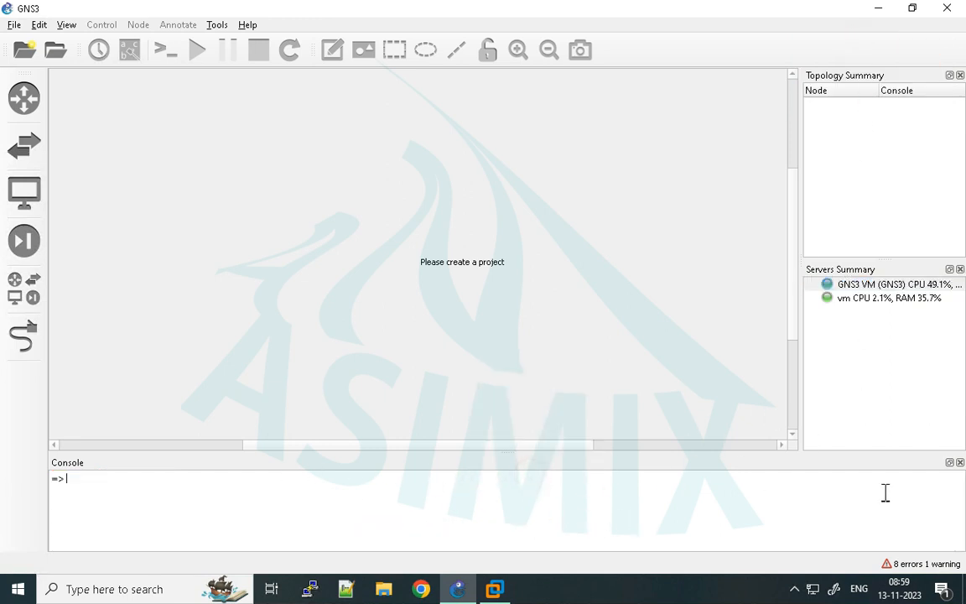
left_click(959, 462)
- Widen the Topology Summary and Servers Summary area and check the status of the GNS3 VM and vm servers
left_click(823, 379)
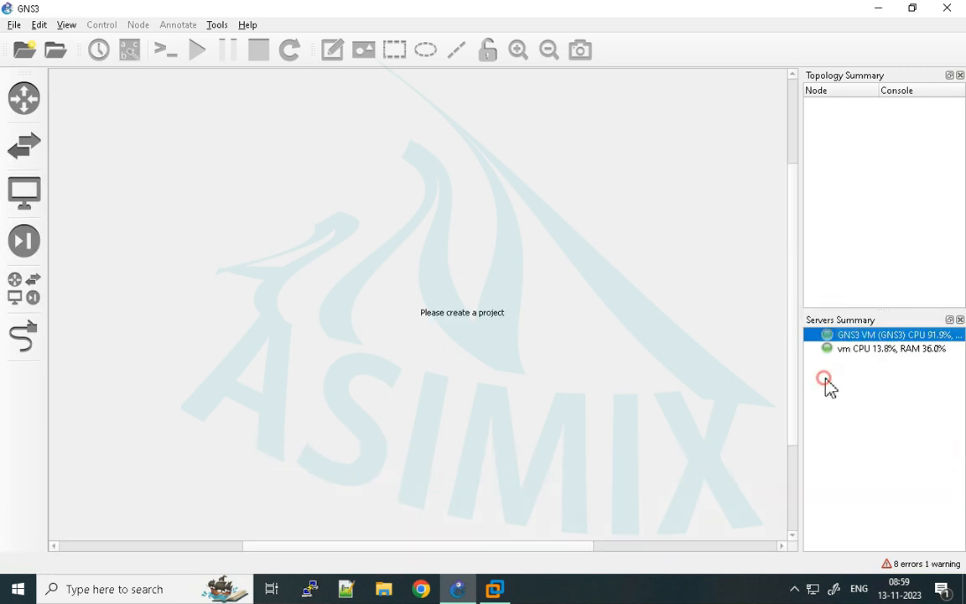
left_click(861, 350)
left_click_drag(801, 320, 744, 325)
left_click(848, 336)
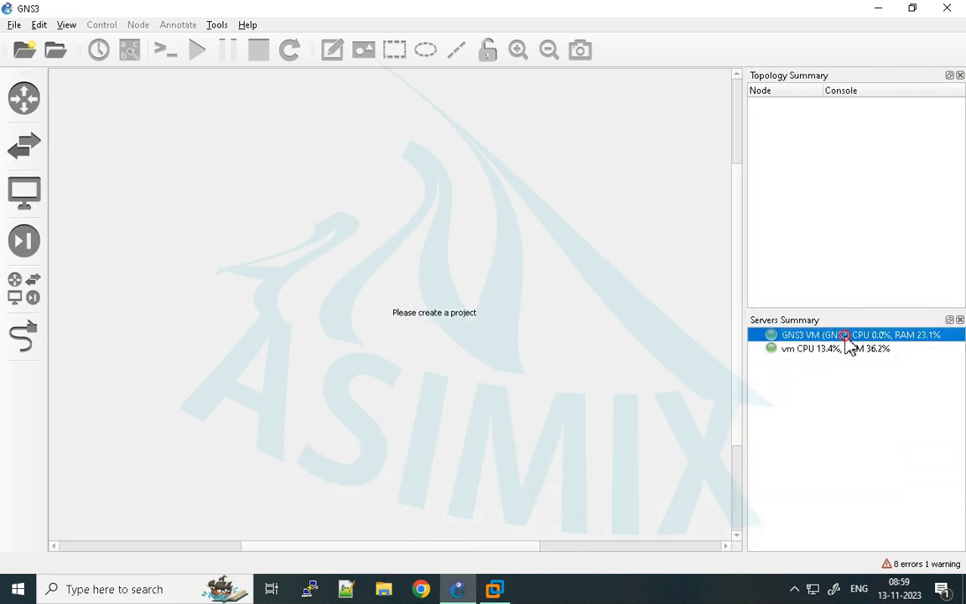
left_click(872, 350)
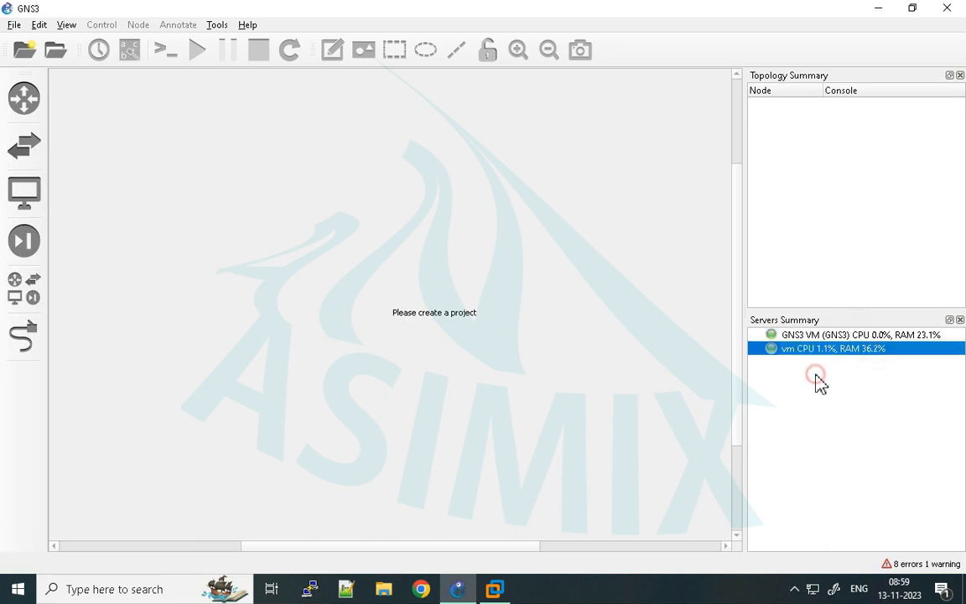